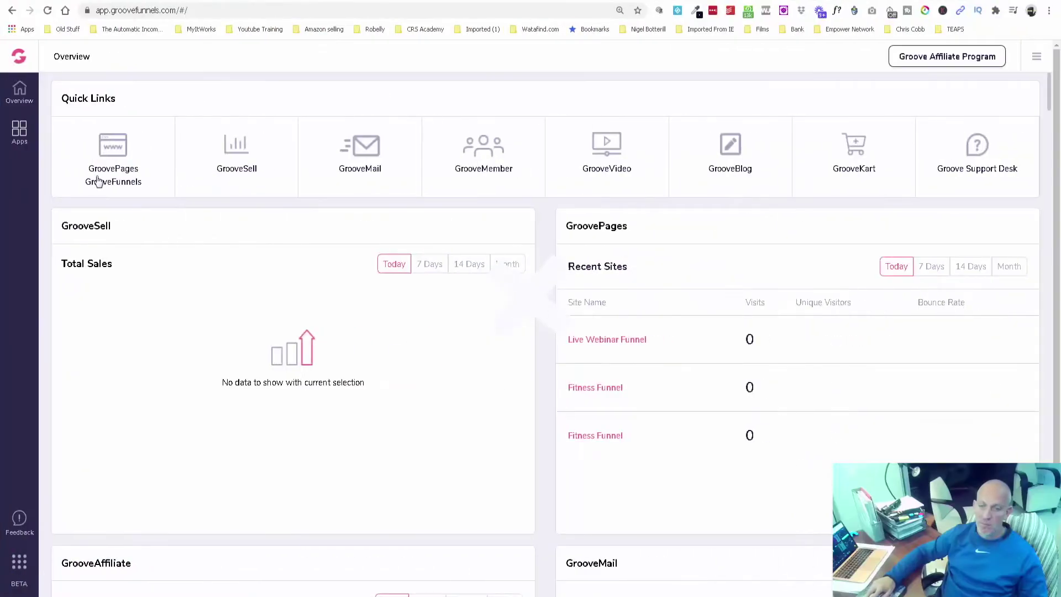
- Start a new GroovePages site and browse the Single Pages template gallery
left_click(112, 170)
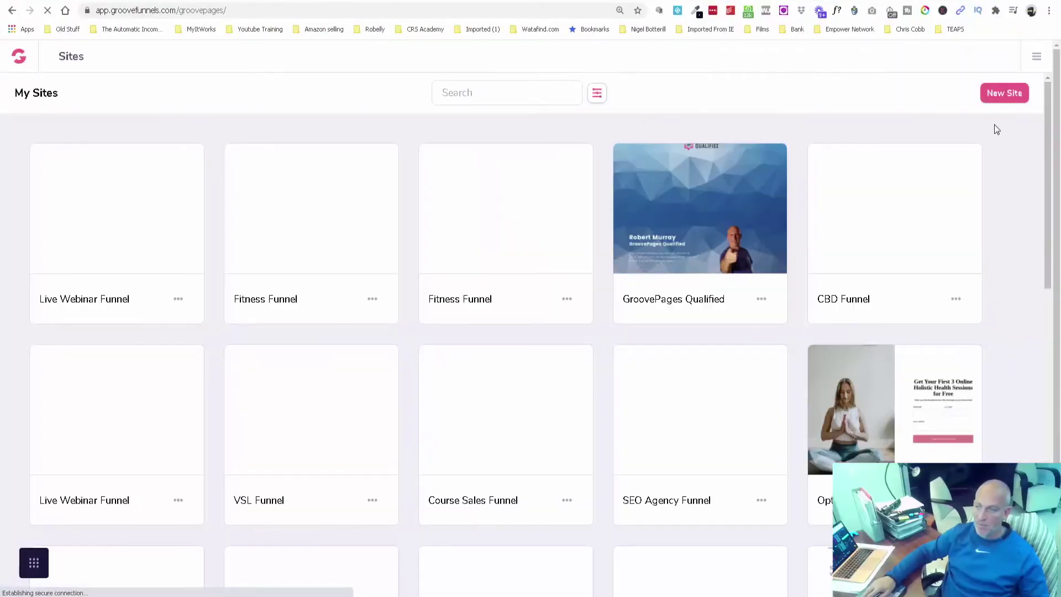
left_click(1006, 95)
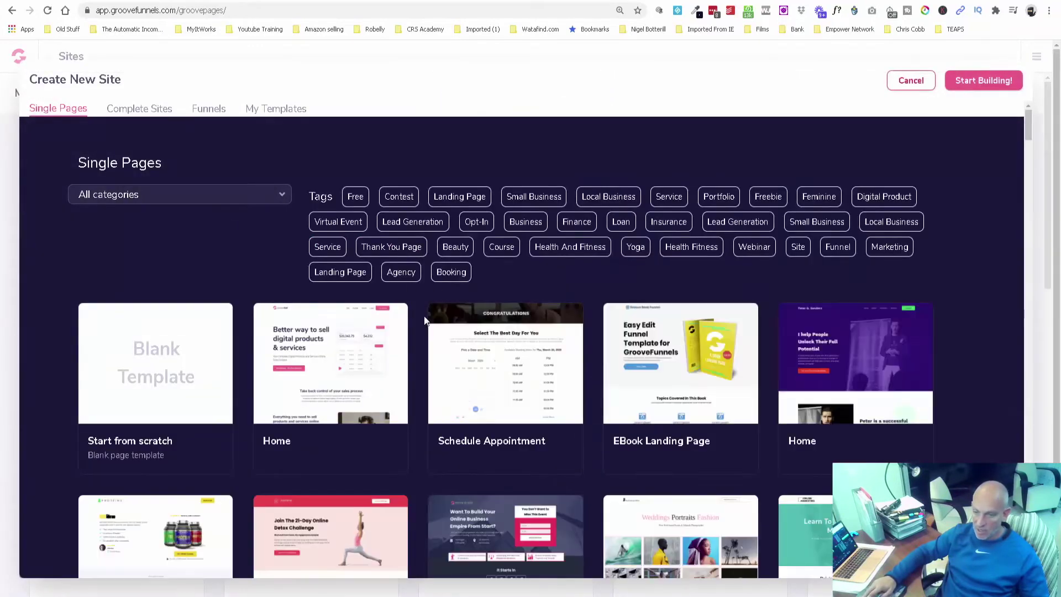
scroll(421, 318, "down", 2)
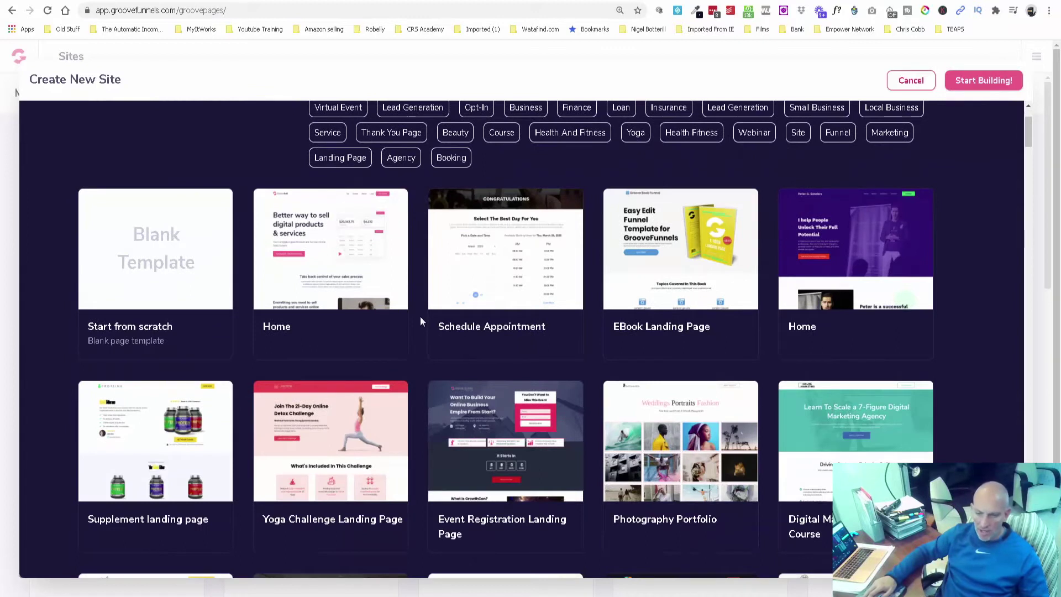
scroll(420, 318, "down", 4)
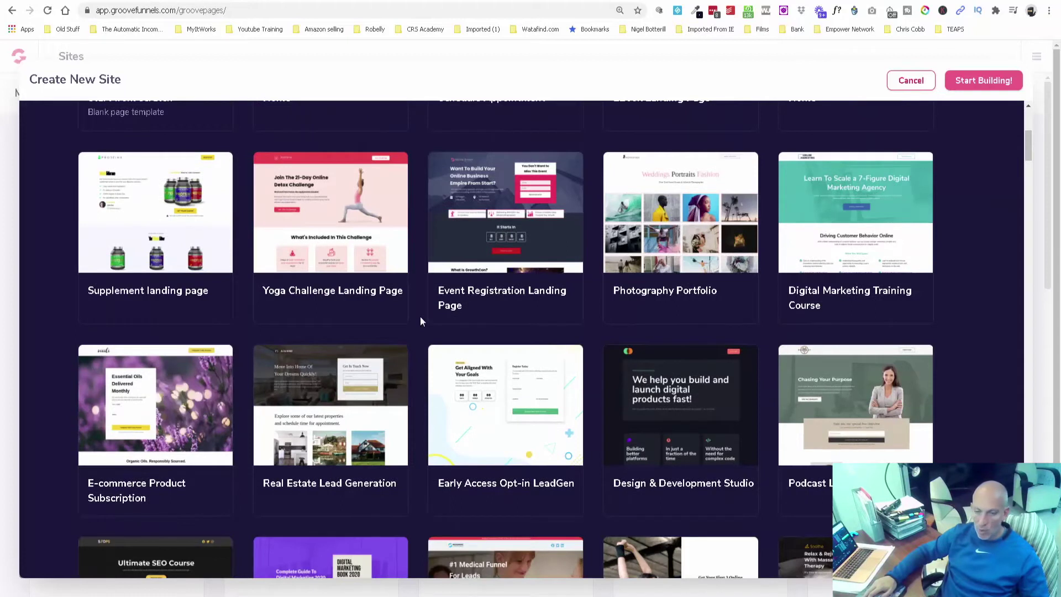
scroll(421, 316, "down", 4)
scroll(420, 316, "down", 3)
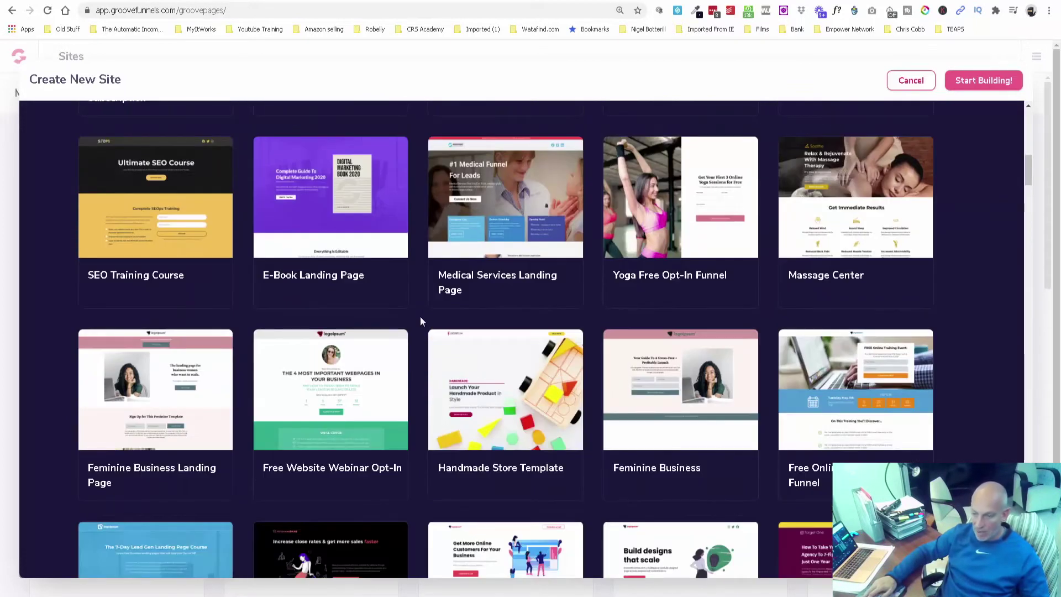
scroll(420, 316, "down", 3)
scroll(420, 317, "down", 2)
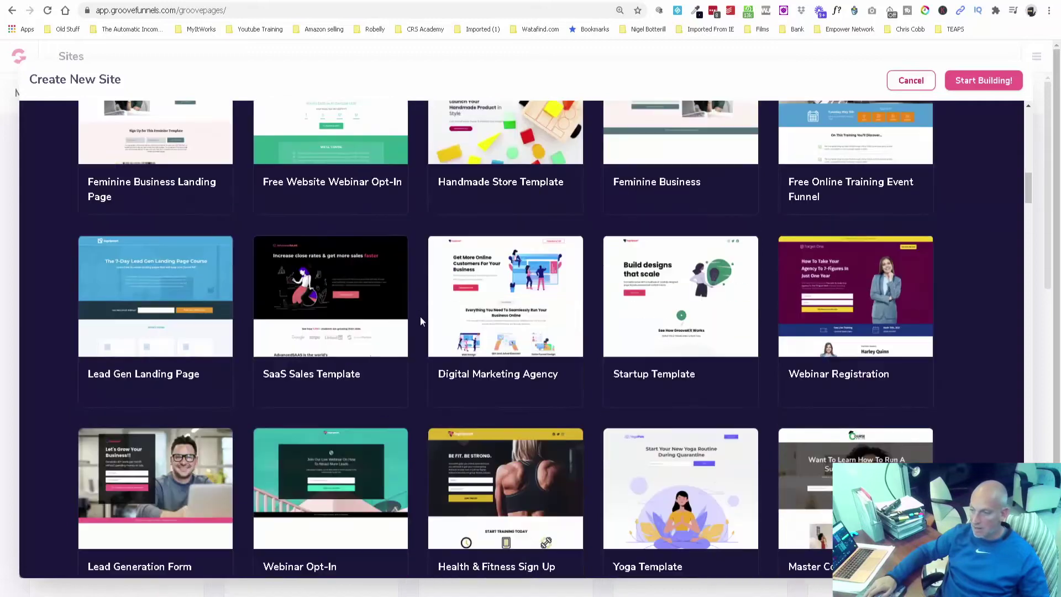
- Filter the templates by the Local Business tag and browse them
scroll(420, 316, "up", 10)
scroll(420, 317, "up", 2)
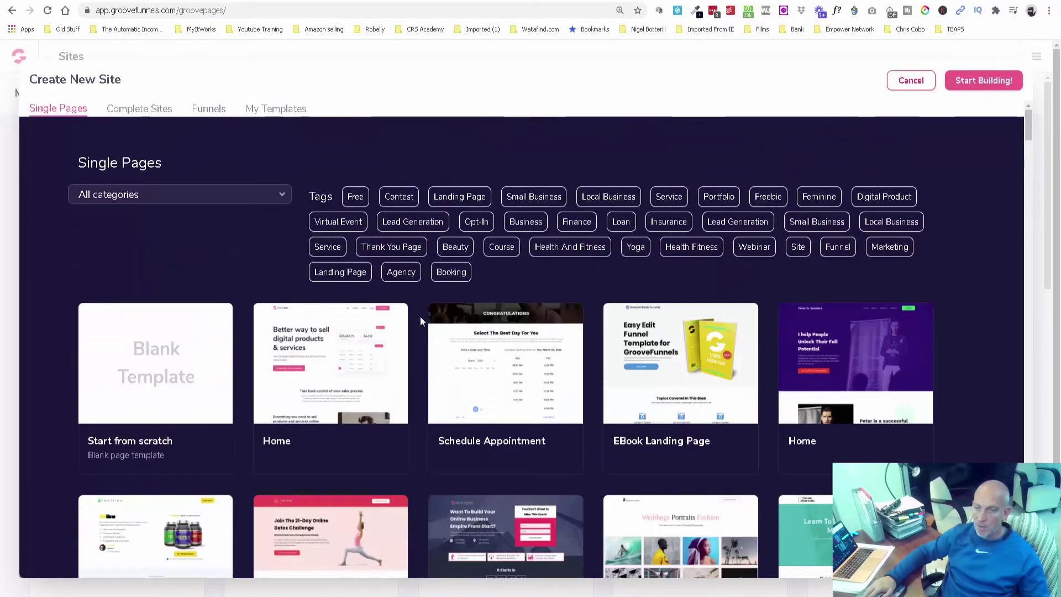
left_click(892, 222)
scroll(435, 513, "down", 2)
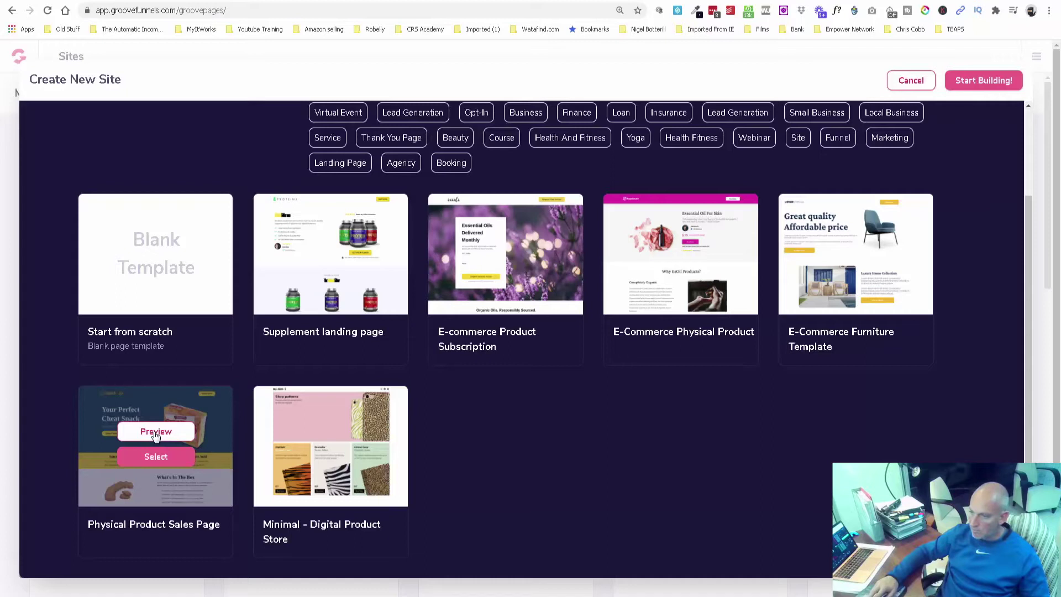
mouse_move(854, 254)
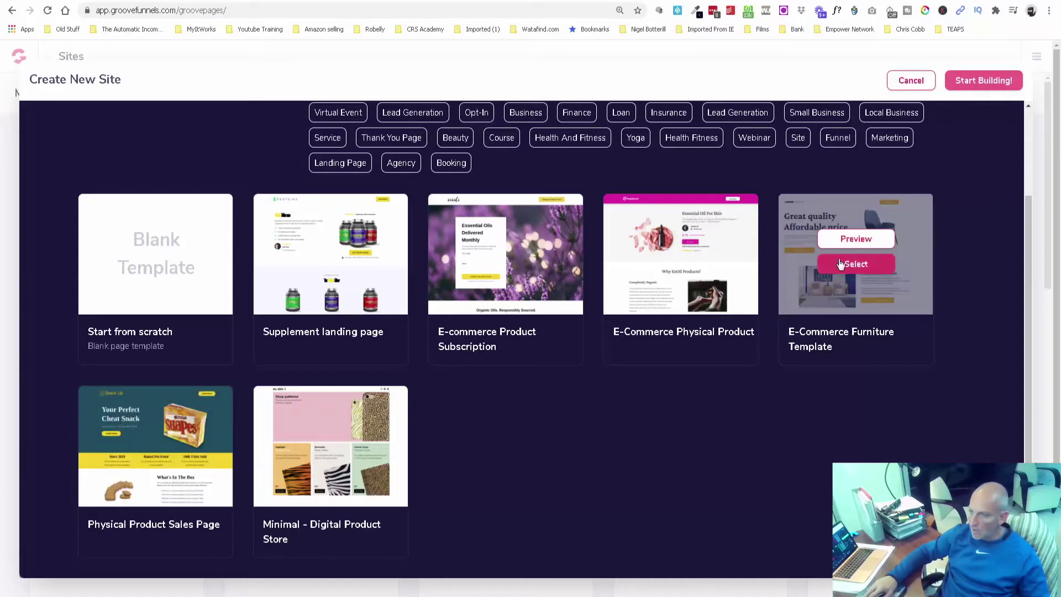
- Build a site named 'Ecommerce Website' from the E-Commerce Furniture Template
left_click(856, 264)
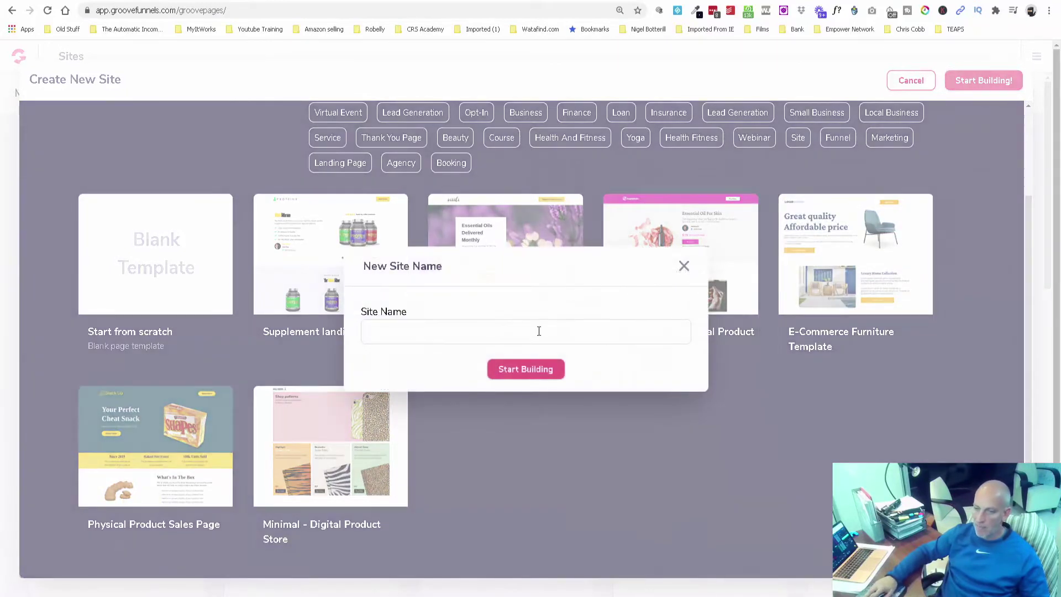
type("Ecommerce W")
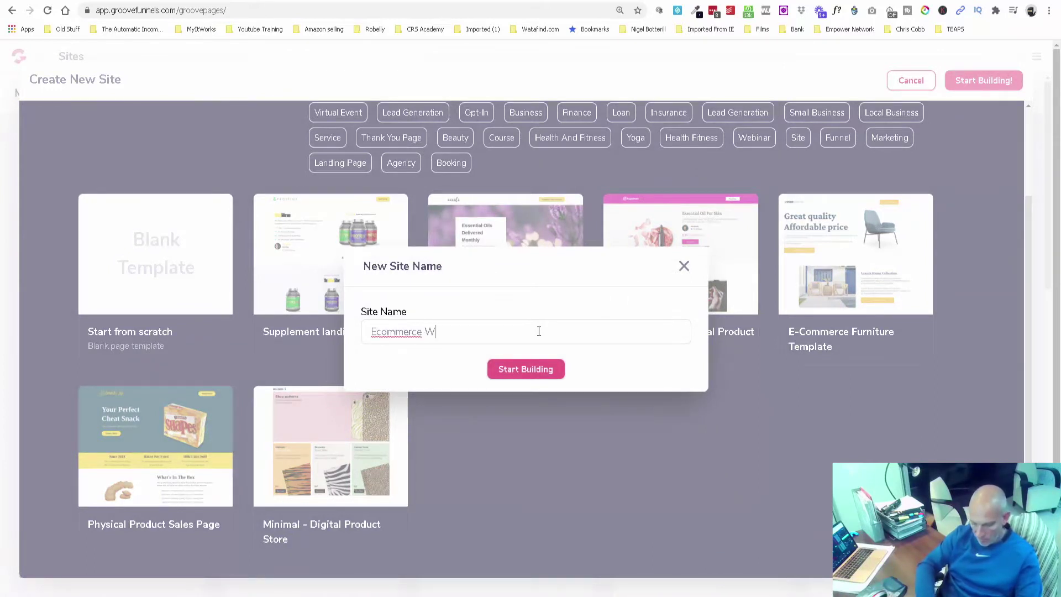
type("ebsite")
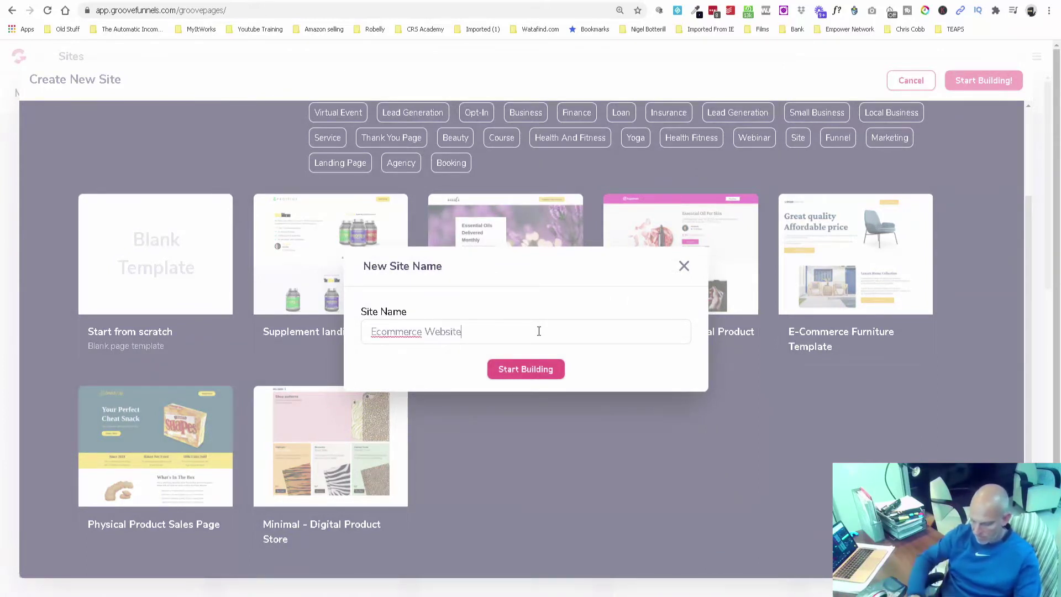
left_click(533, 361)
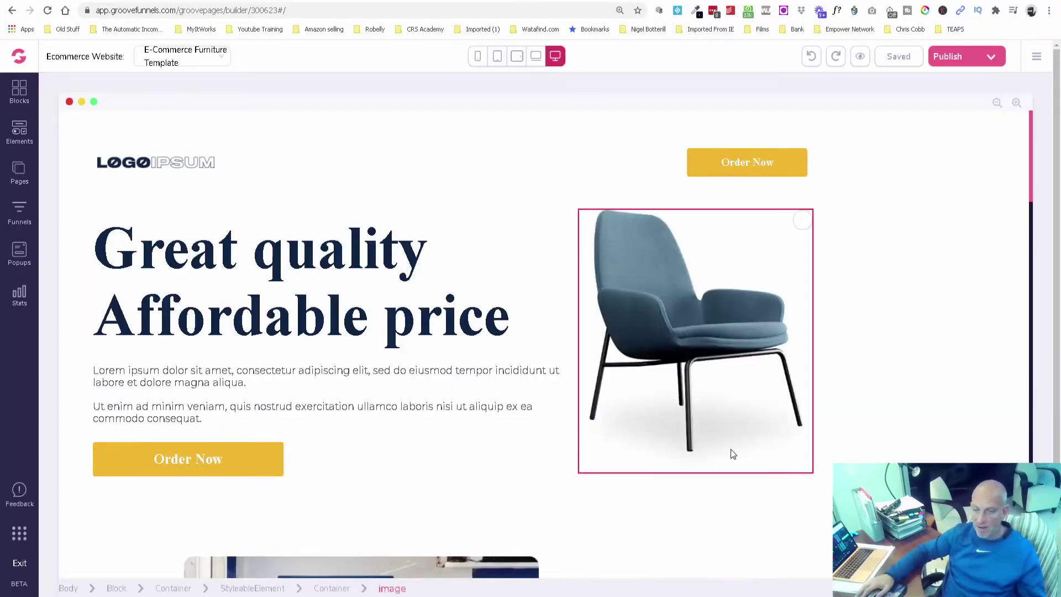
- Review the furniture template in the builder, then exit to the GrooveFunnels Overview
scroll(920, 318, "down", 5)
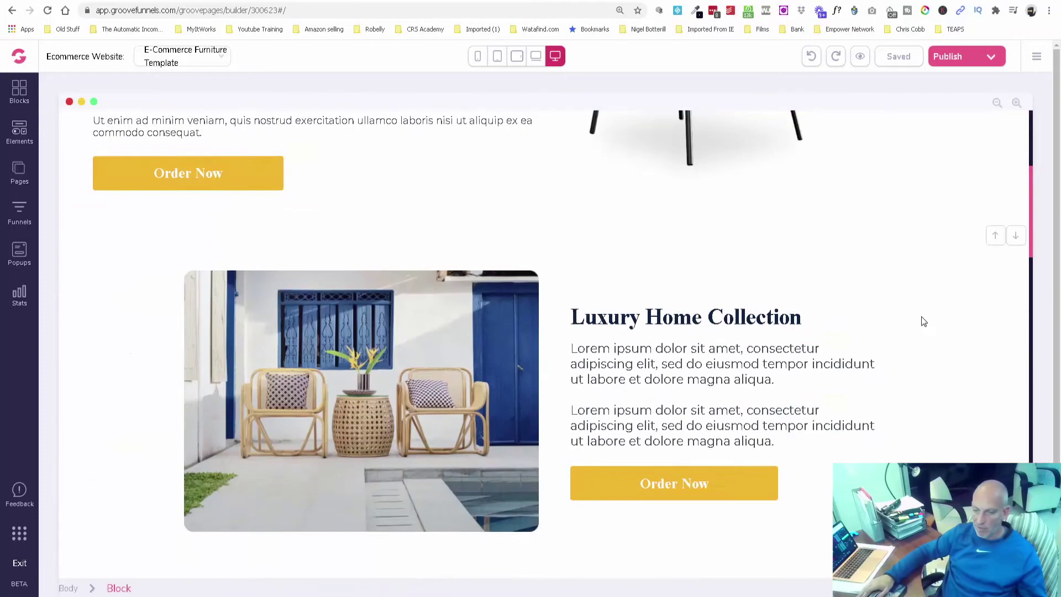
scroll(921, 318, "down", 4)
scroll(923, 322, "up", 7)
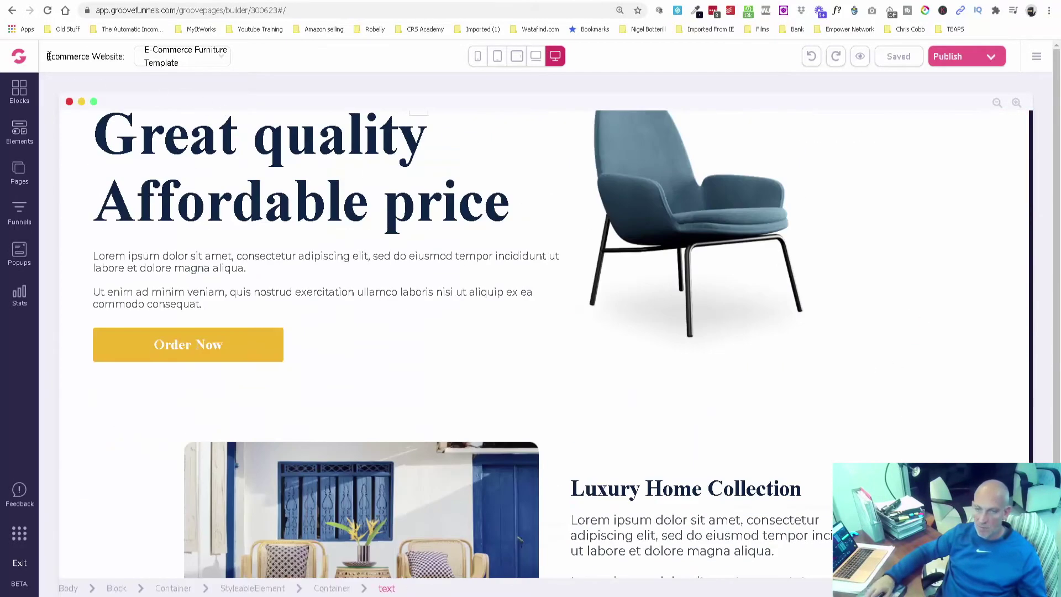
right_click(24, 52)
left_click(39, 59)
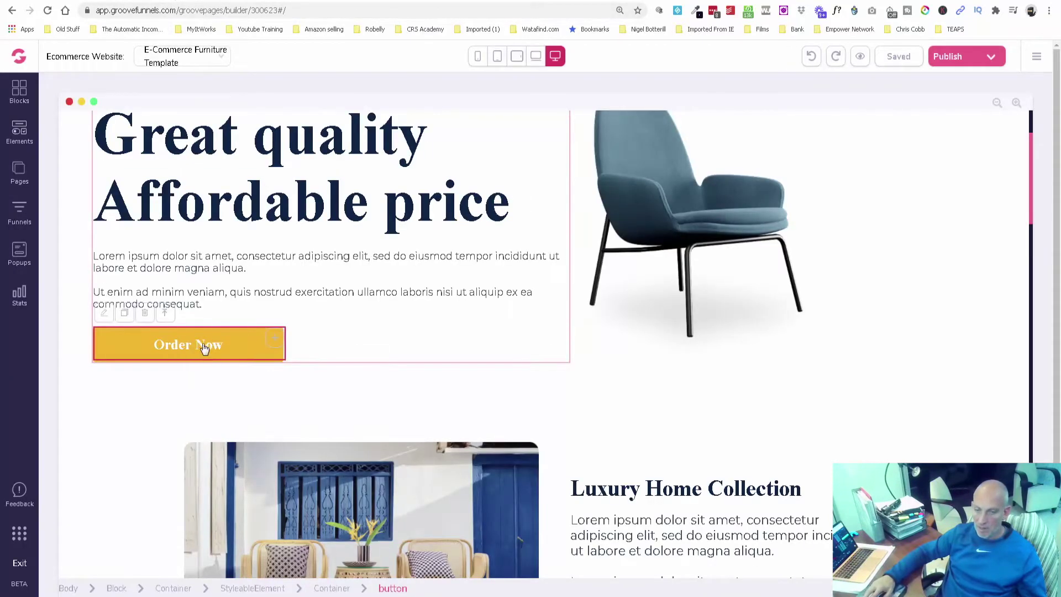
- Scroll the Overview dashboard to Recent Sites, which lists Ecommerce Website
scroll(831, 398, "down", 3)
scroll(896, 386, "down", 5)
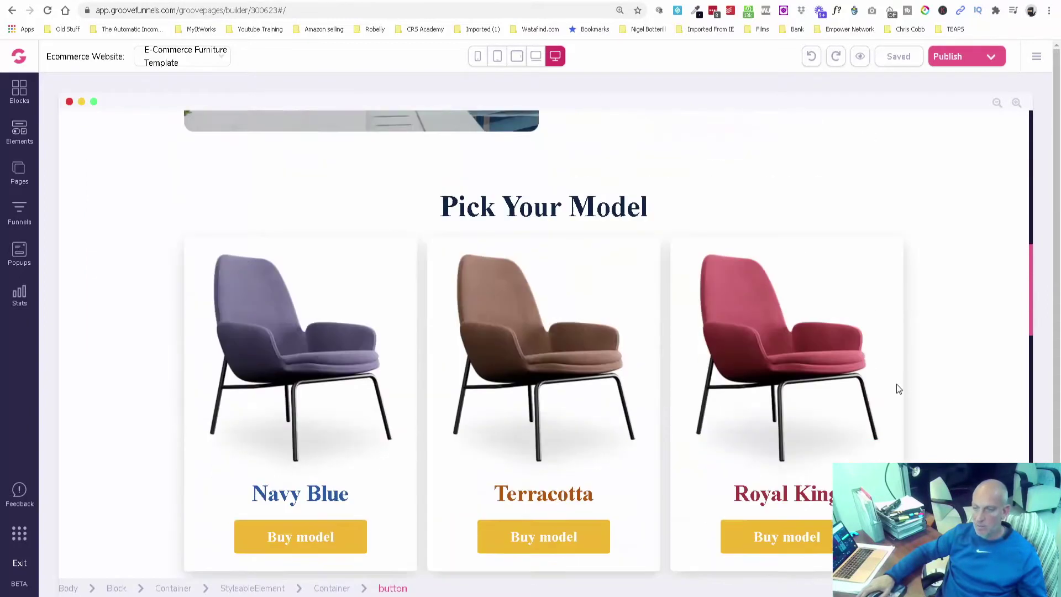
scroll(897, 385, "down", 4)
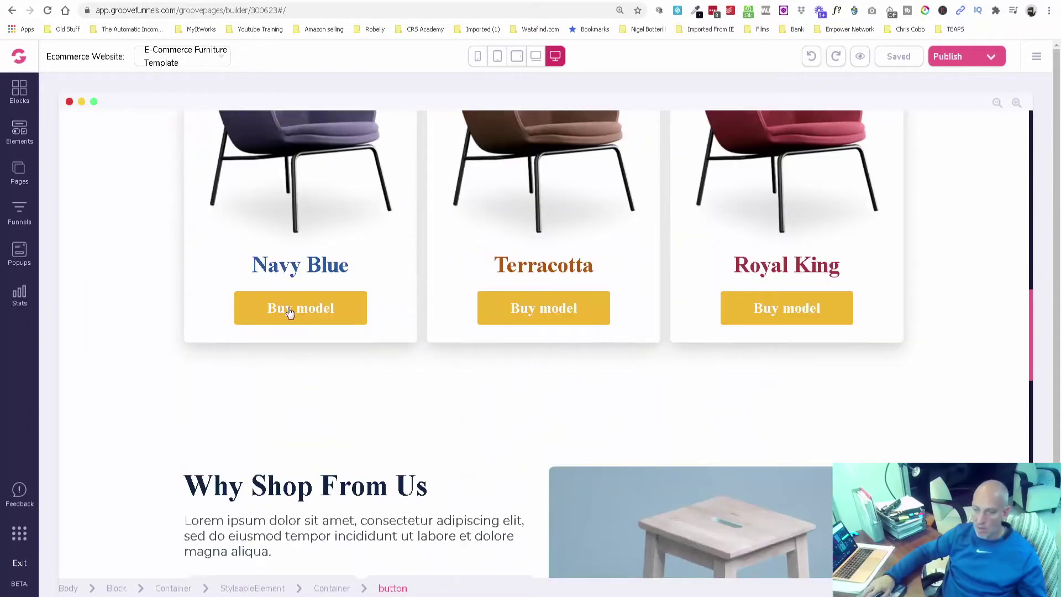
scroll(387, 367, "down", 5)
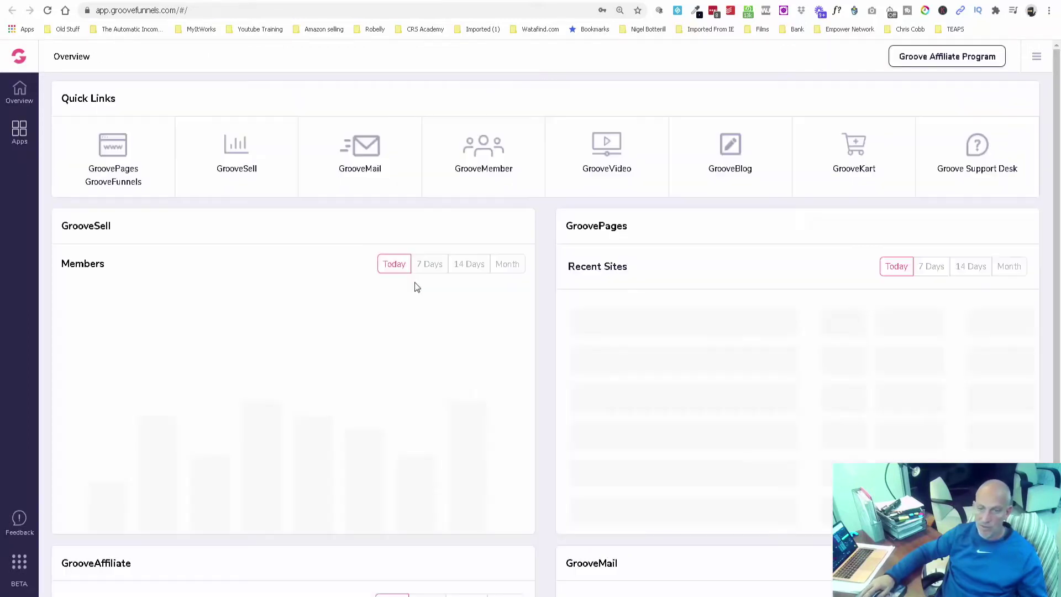
left_click(297, 159)
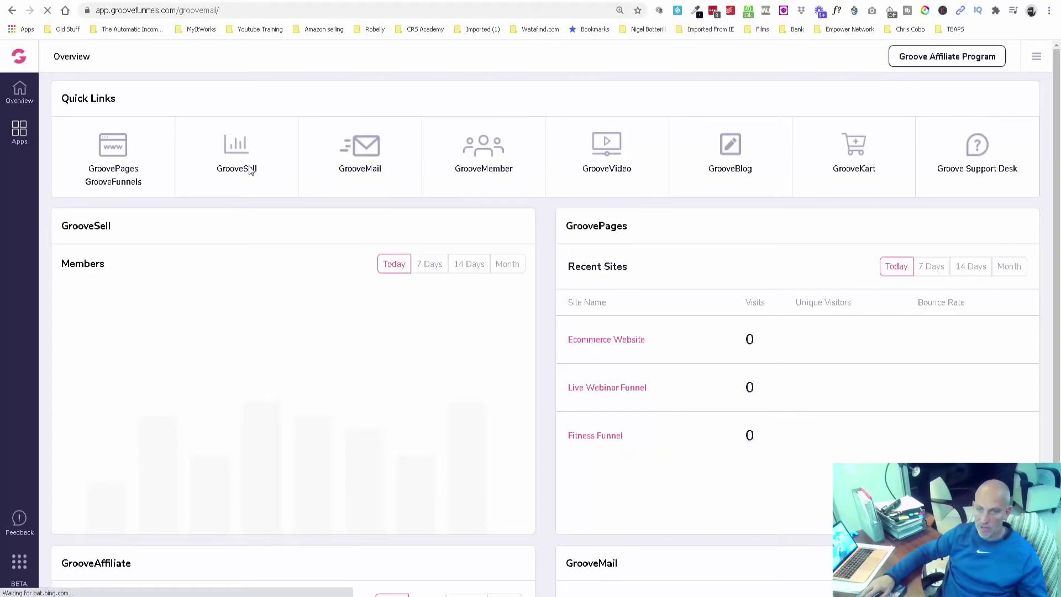
- In GrooveSell's Product Funnels, start creating a new product funnel
left_click(250, 170)
left_click(22, 200)
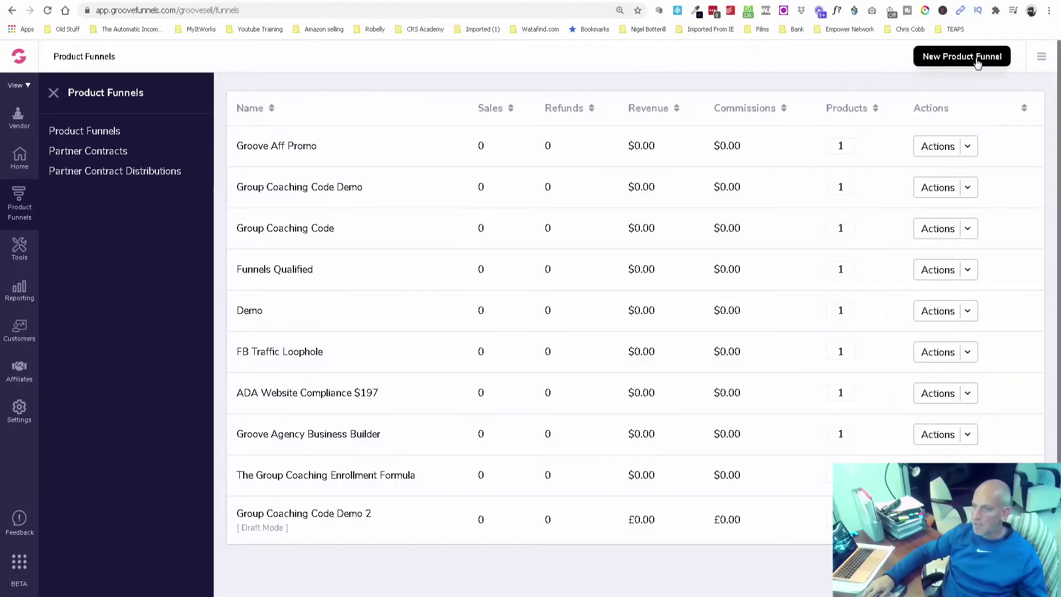
left_click(977, 59)
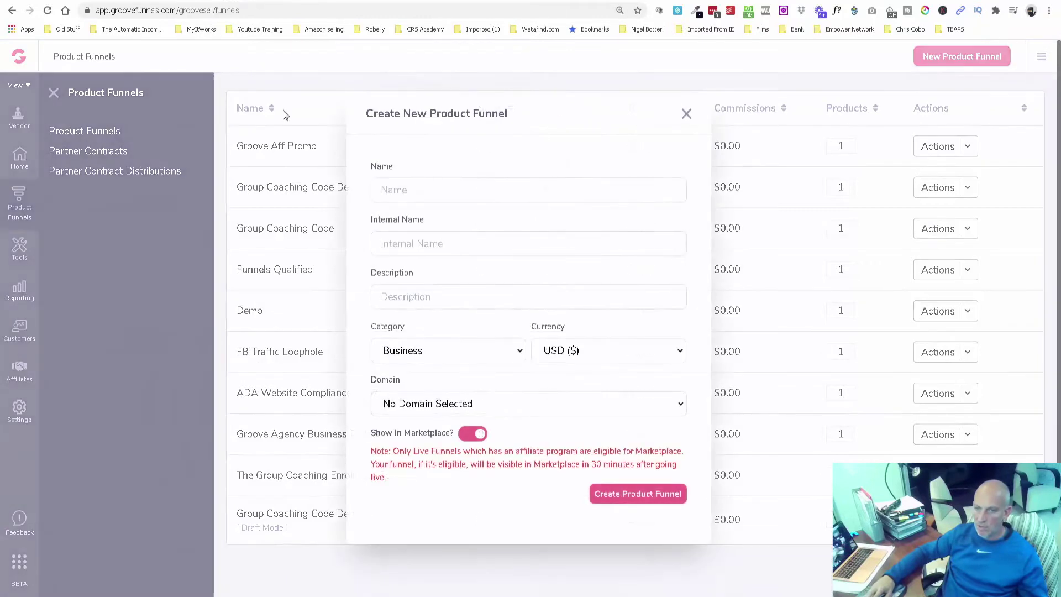
scroll(481, 246, "up", 15)
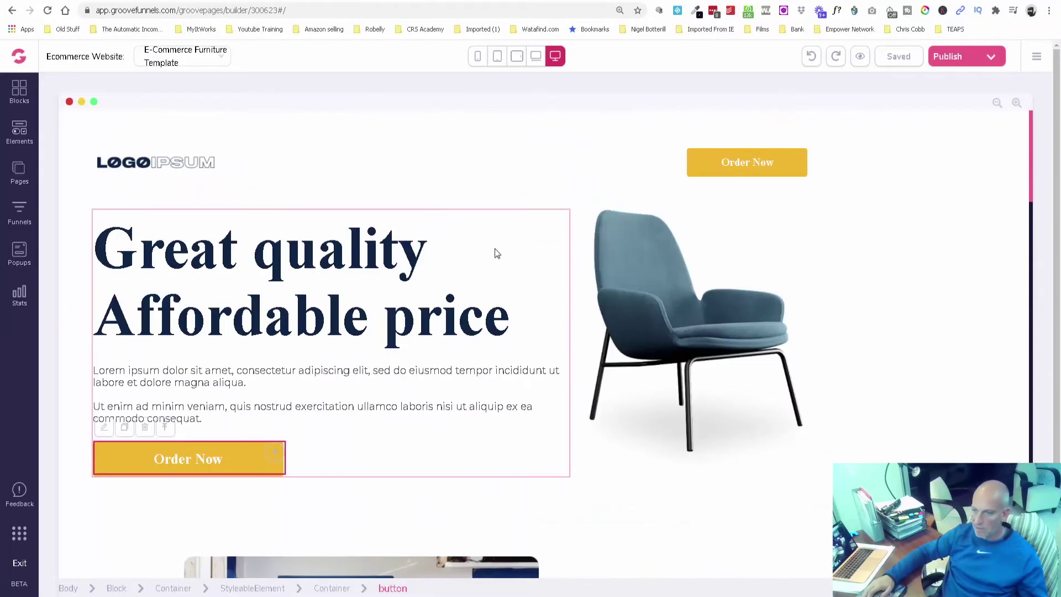
scroll(495, 253, "down", 4)
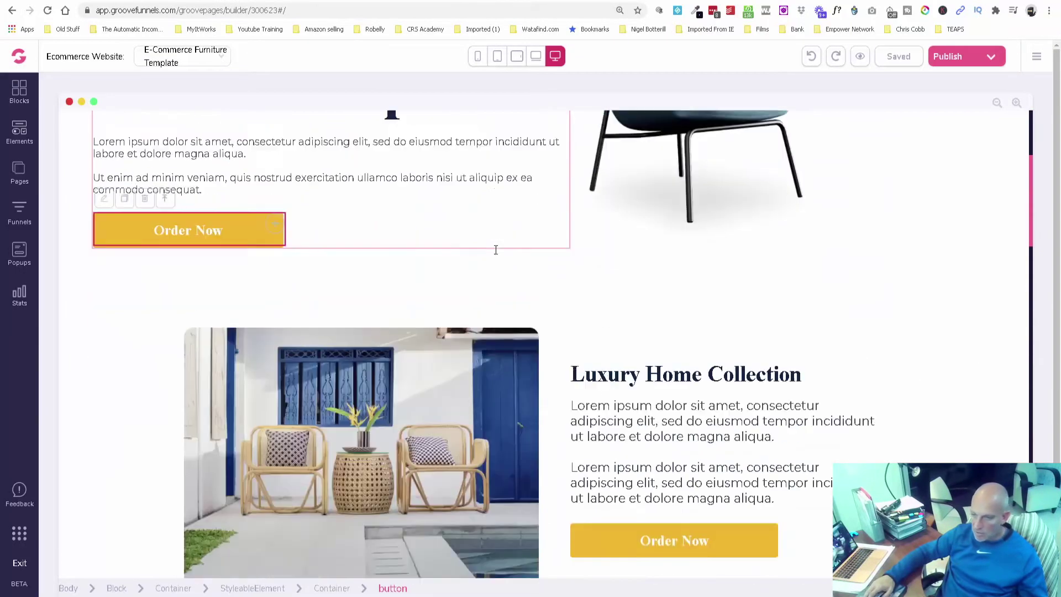
scroll(495, 253, "down", 3)
scroll(495, 253, "down", 4)
scroll(494, 250, "down", 2)
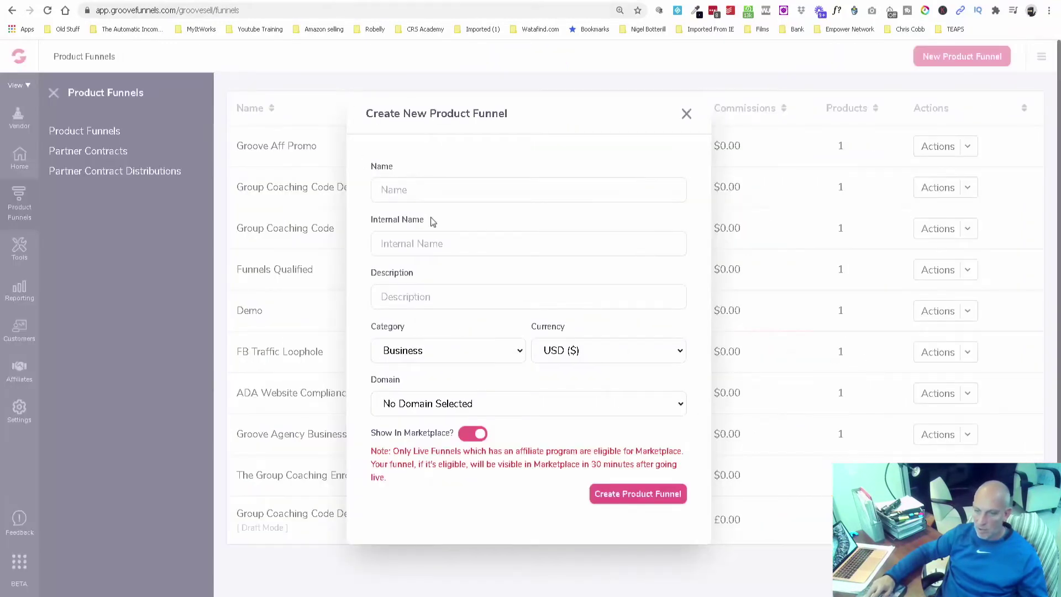
- Use 'Navy Blue Chair' as the funnel name, internal name and description
type("N")
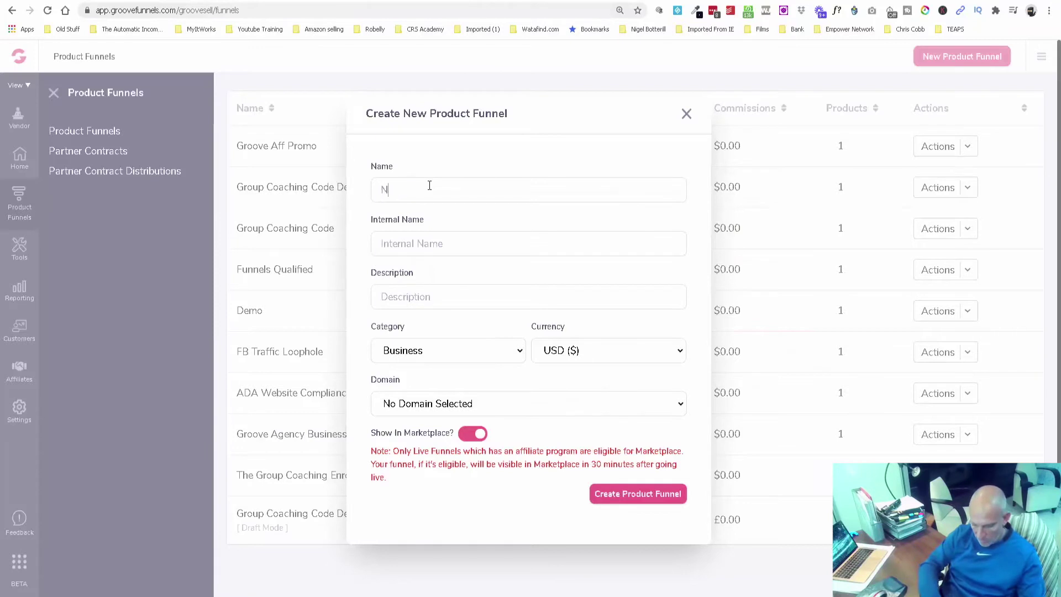
type("avy Blue ")
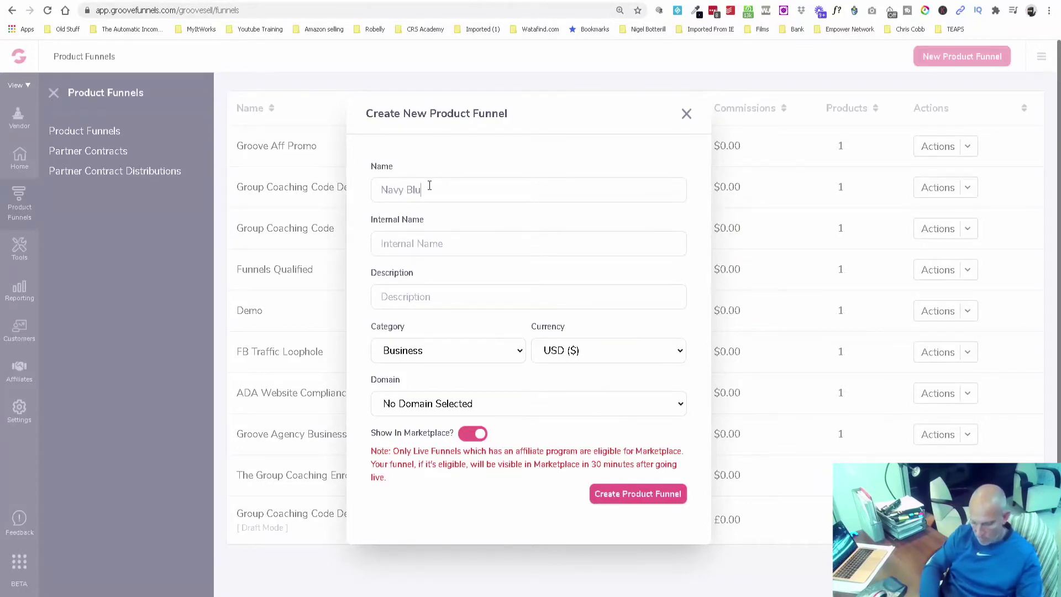
type("Chair")
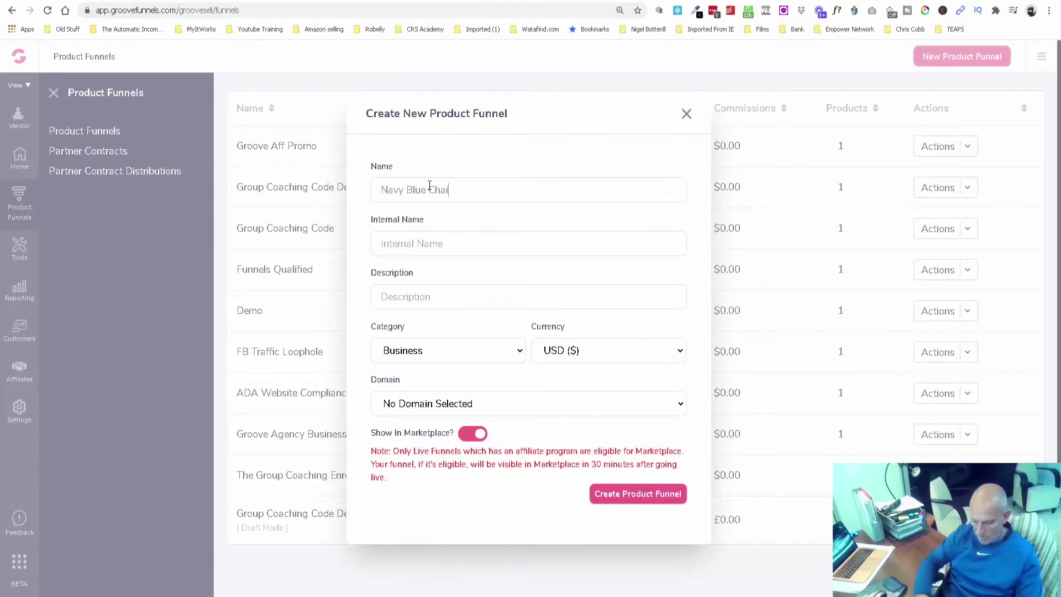
key("ctrl+shift+Left")
key("ctrl+shift+Left")
key("ctrl+shift+Left")
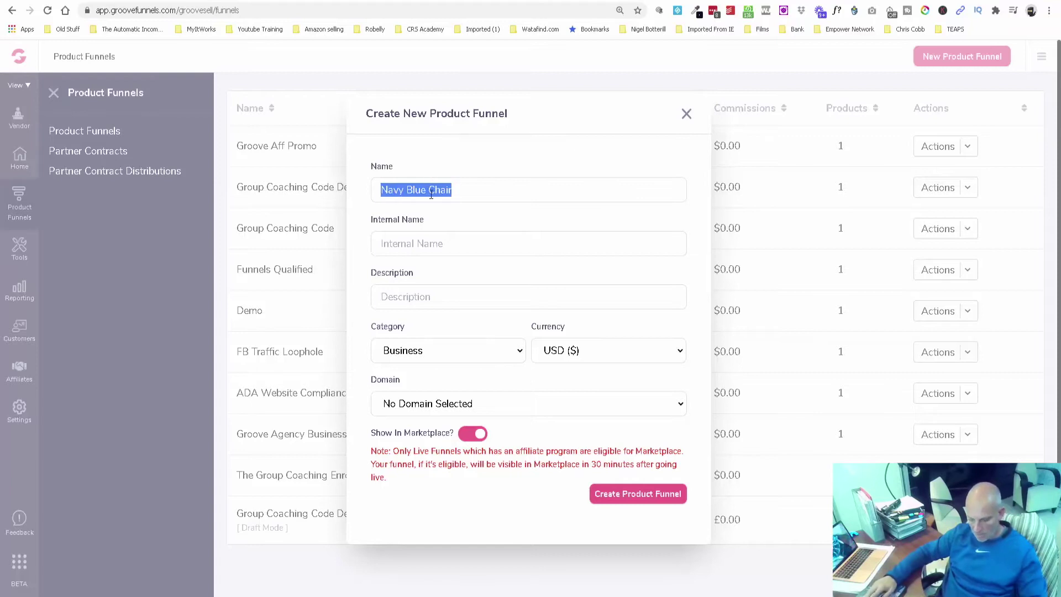
key("ctrl+c")
left_click(452, 236)
key("ctrl+v")
left_click(458, 295)
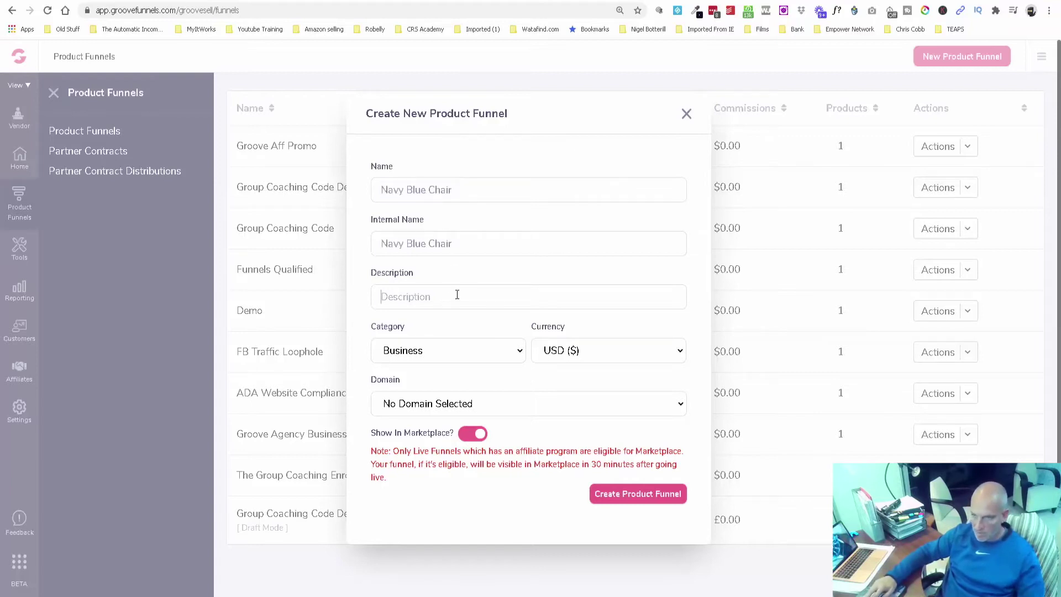
key("ctrl+v")
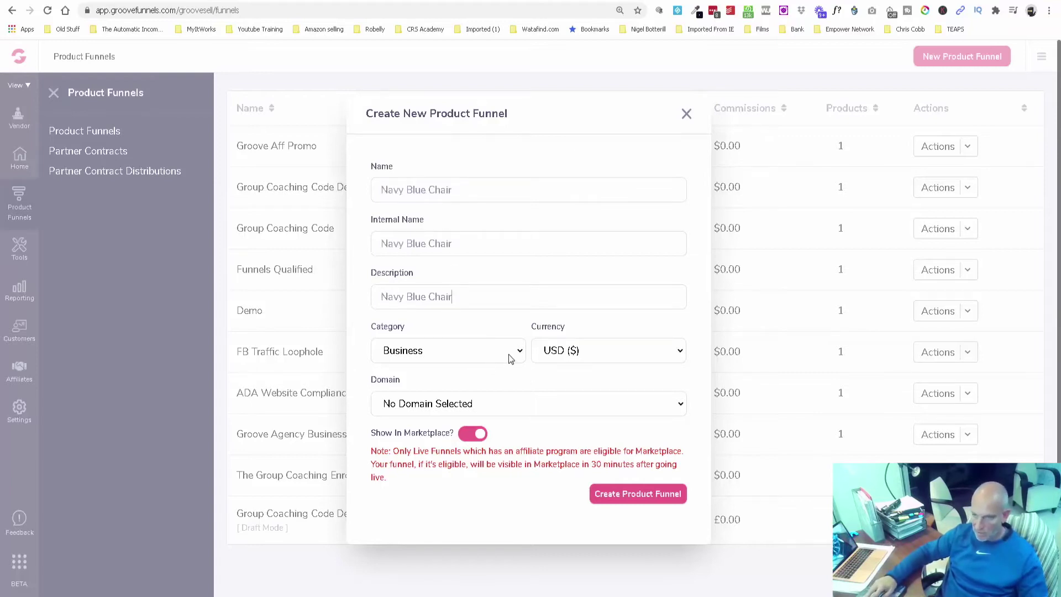
- Set category E-commerce, currency GBP (£), no domain, marketplace off, and create the funnel
left_click(509, 359)
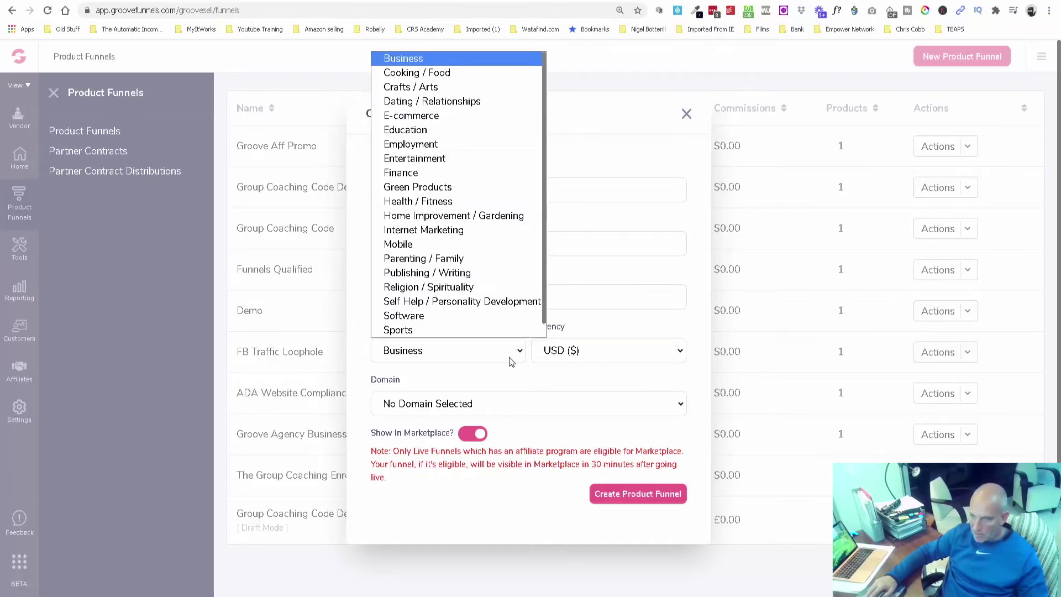
key("Escape")
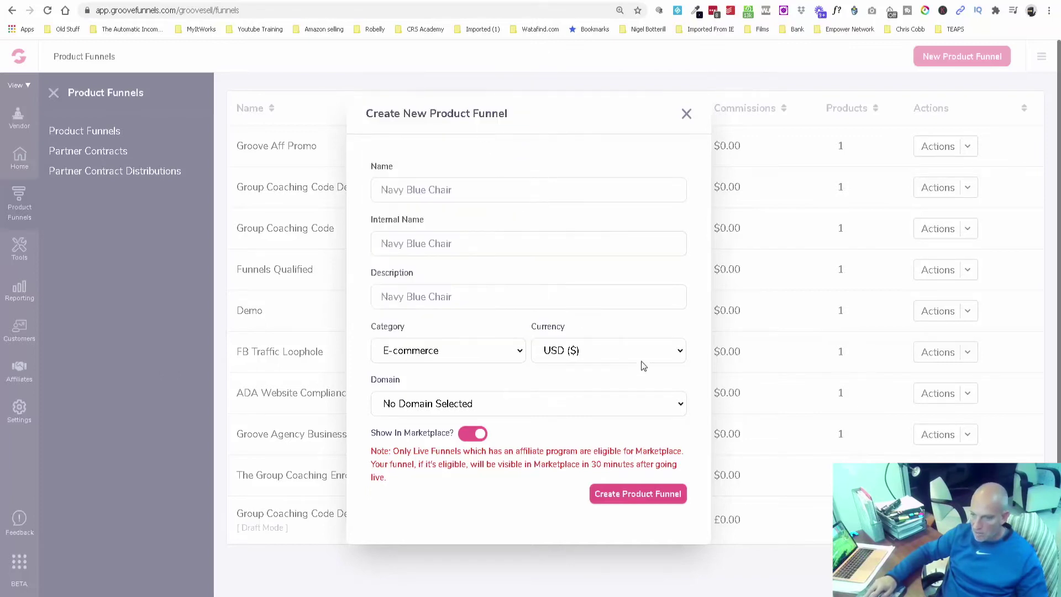
left_click(660, 360)
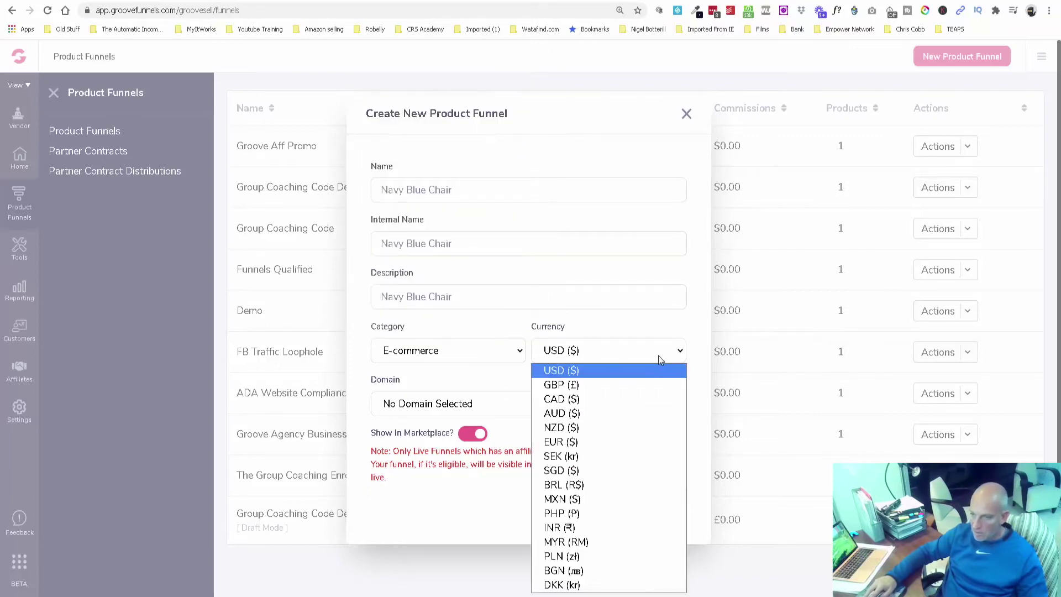
left_click(632, 384)
left_click(565, 412)
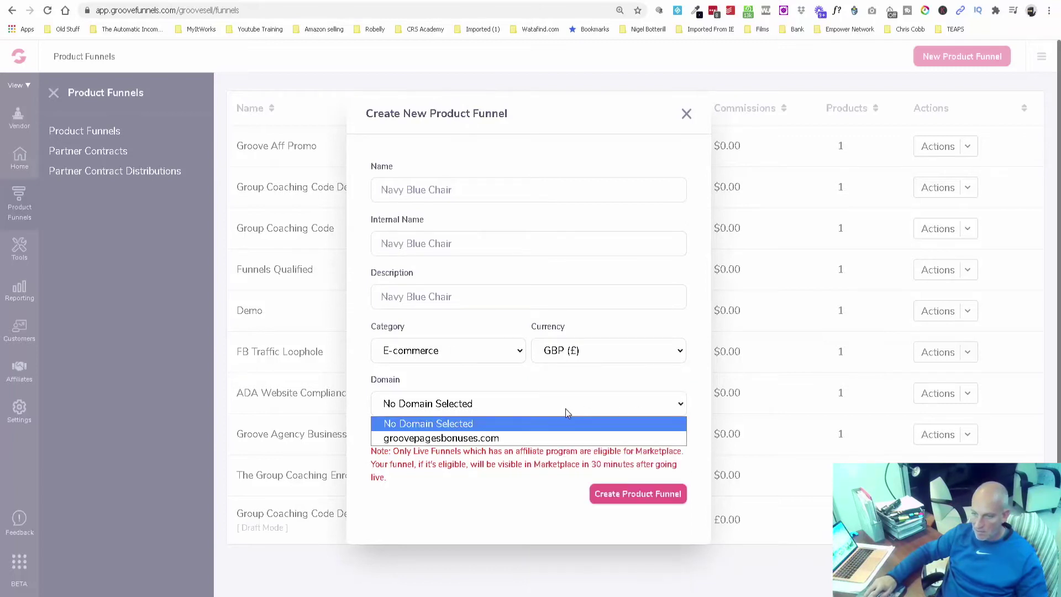
left_click(566, 423)
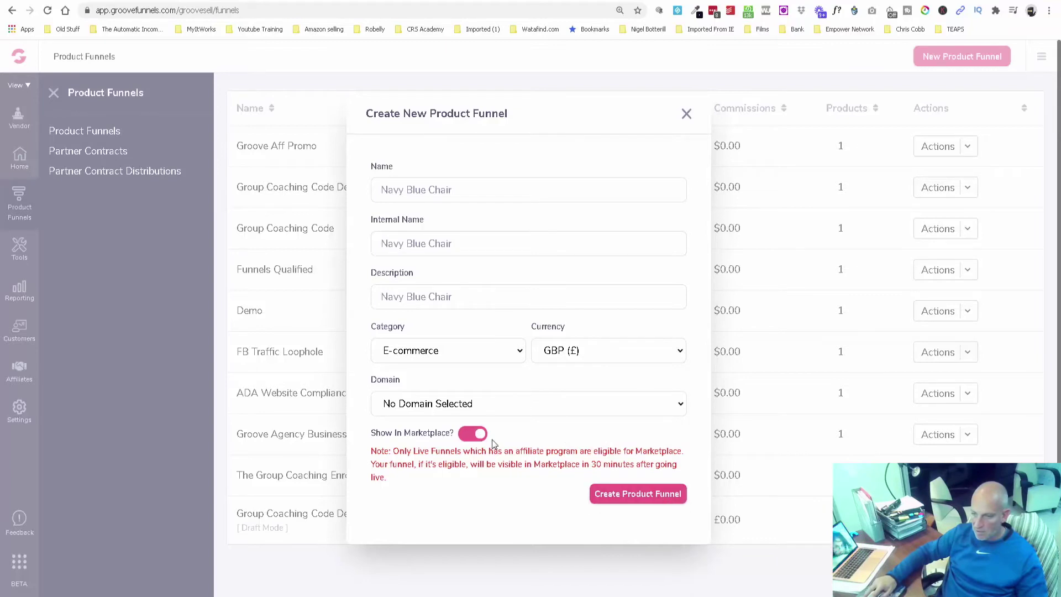
left_click(475, 433)
left_click(642, 479)
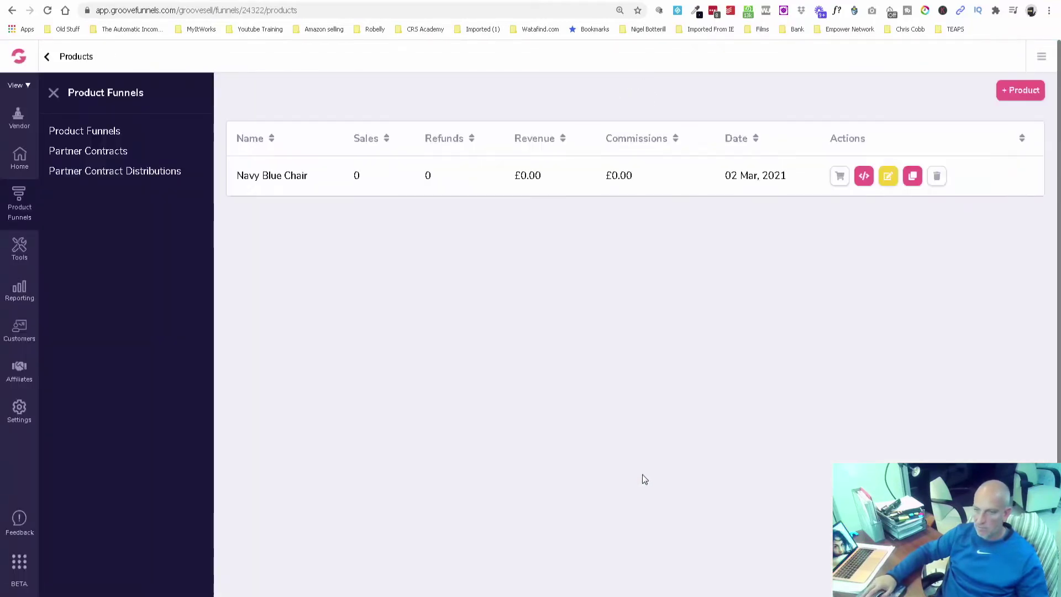
- Save the Navy Blue Chair product info and remove '#1' from the price point name
left_click(890, 178)
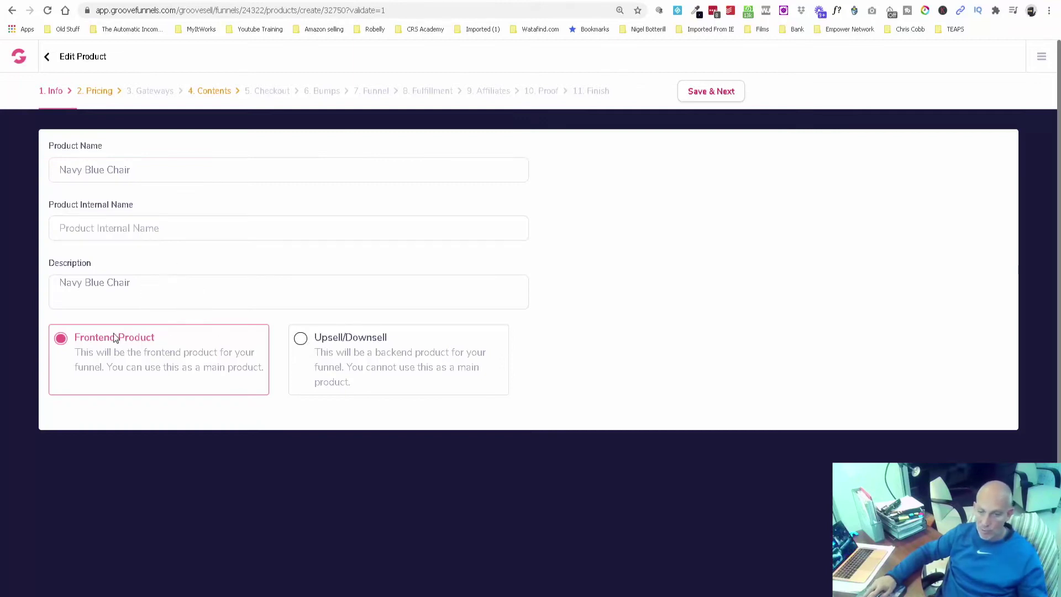
left_click(698, 98)
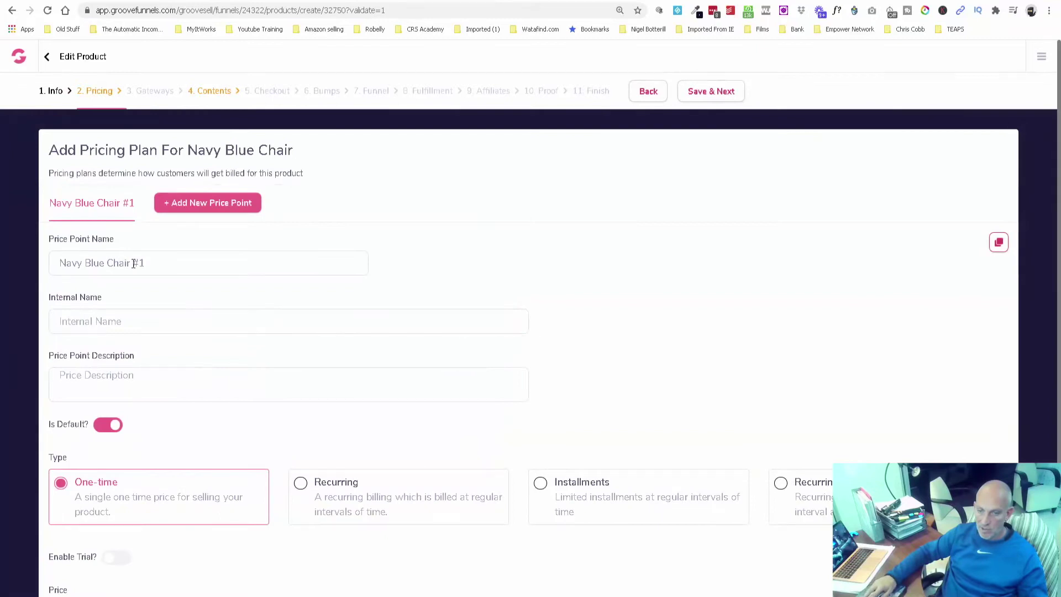
left_click_drag(132, 263, 164, 263)
key("BackSpace")
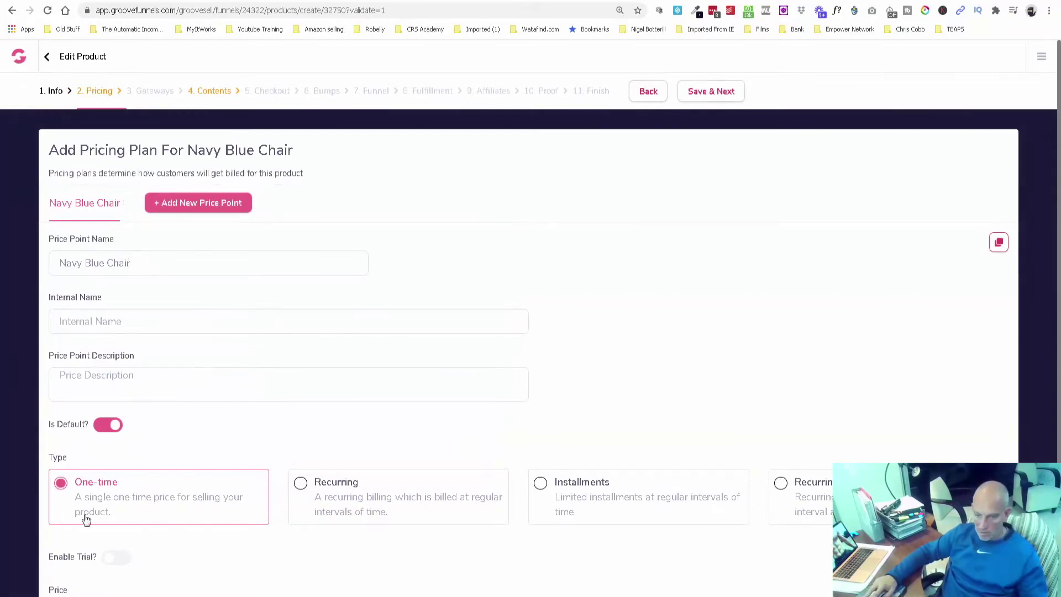
- Enter the one-time price and a 'Navy Blue Chair' price point description
scroll(94, 520, "down", 1)
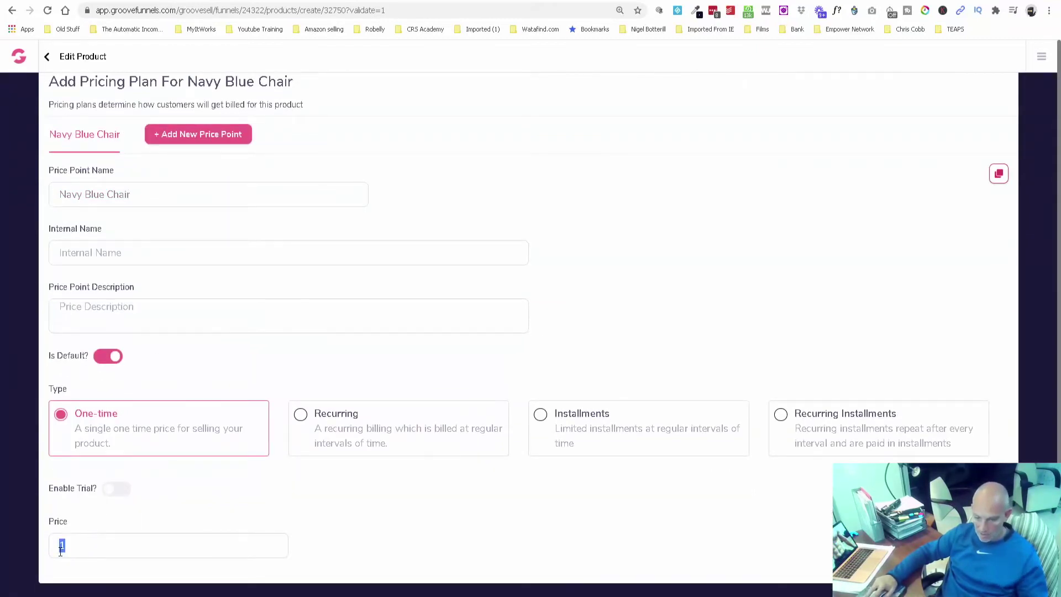
type("100")
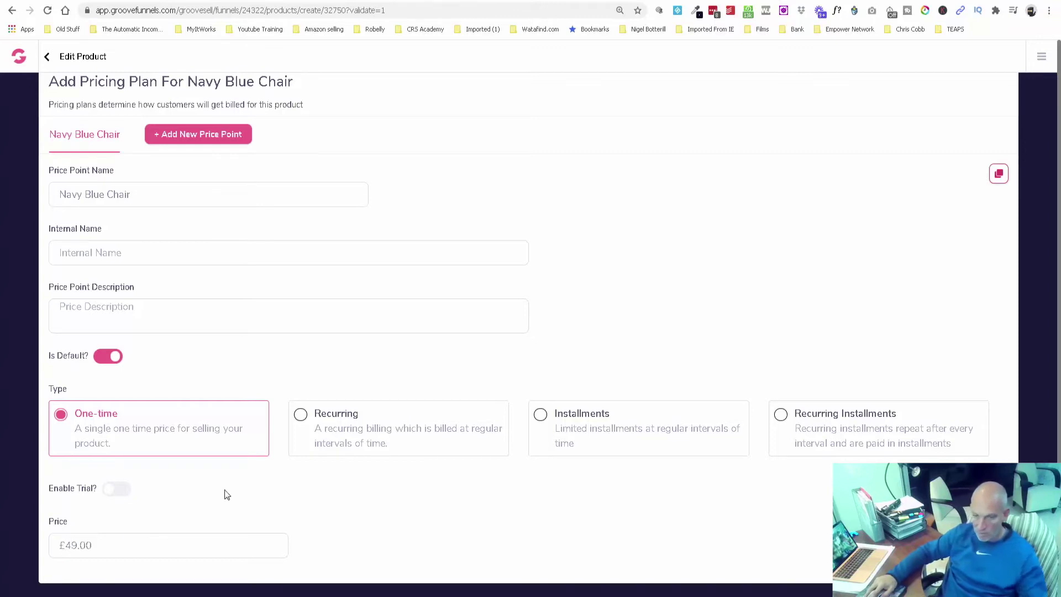
scroll(331, 276, "up", 1)
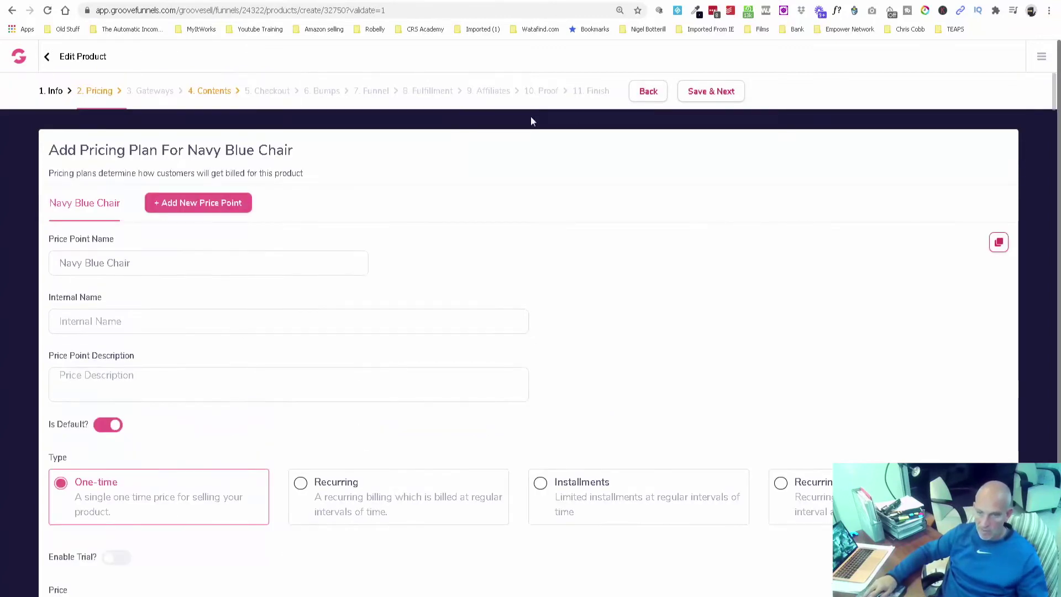
left_click(712, 91)
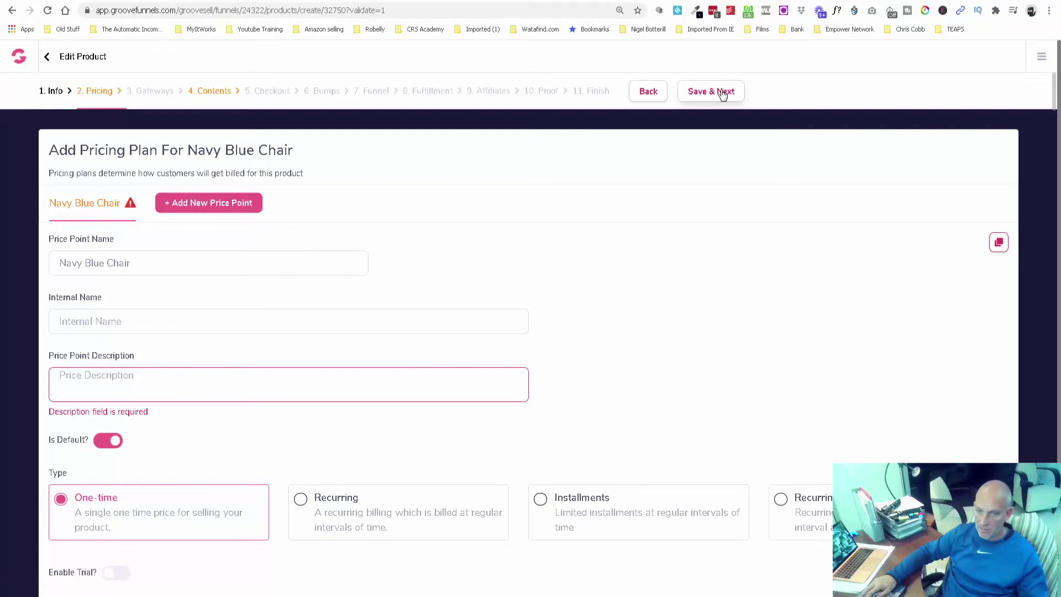
left_click(97, 387)
type("Navy Blue Chair")
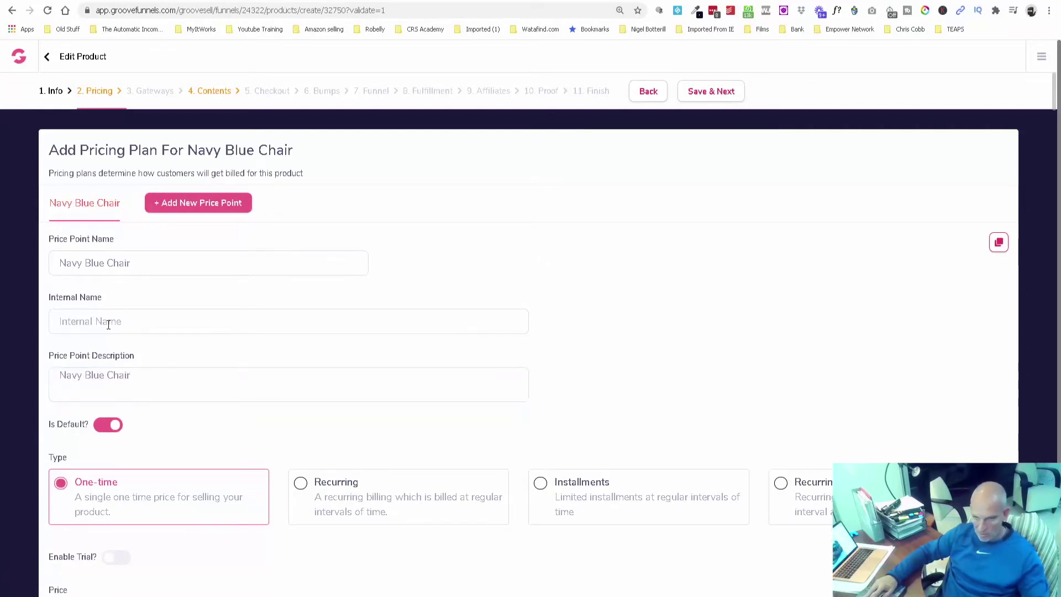
type("Navy Blue Chair")
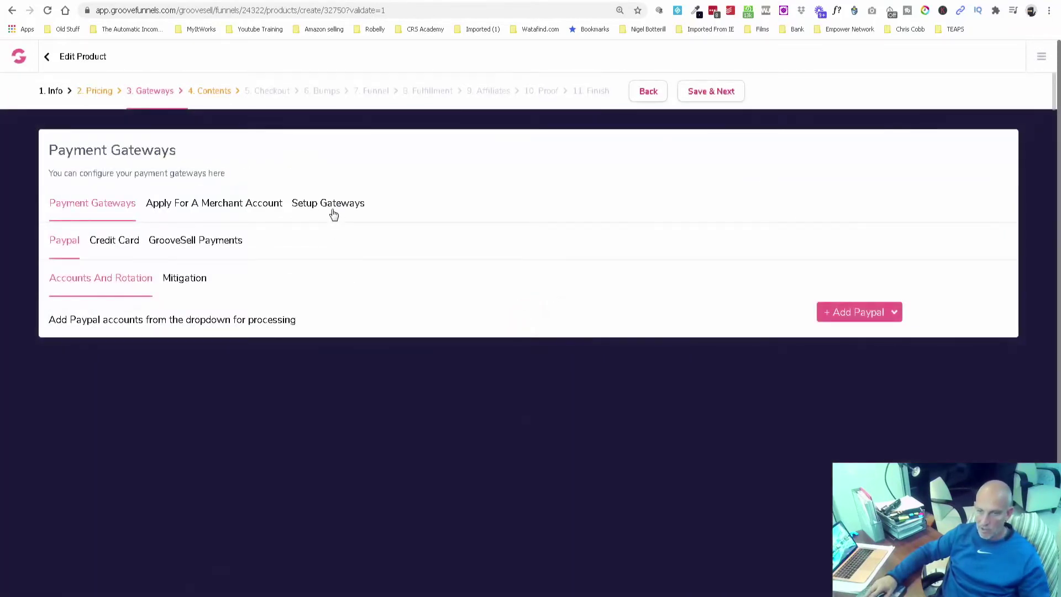
- Add Stripe as the product's credit card gateway and save
left_click(334, 213)
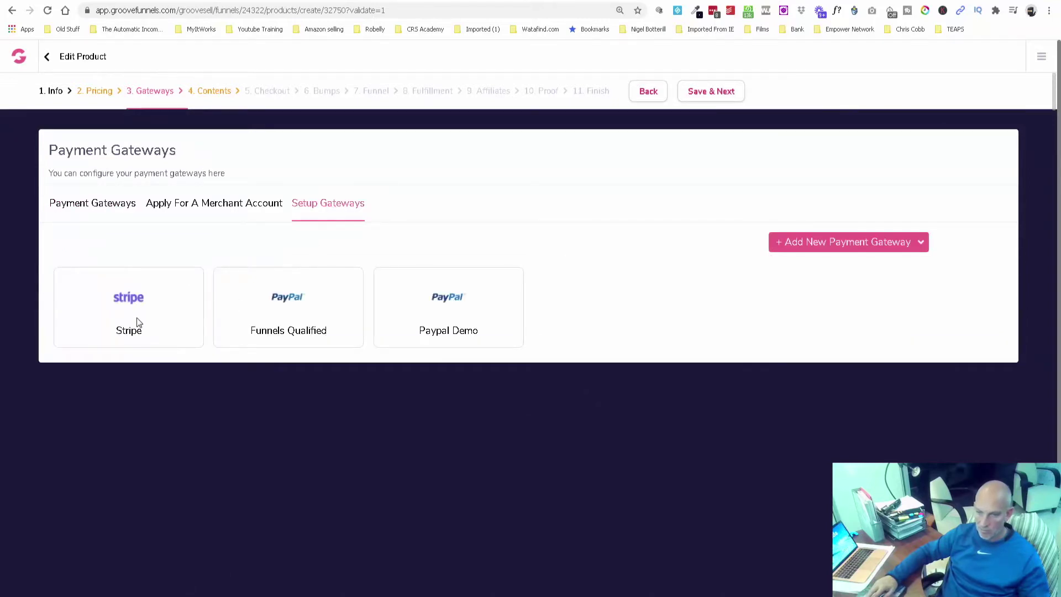
left_click(113, 207)
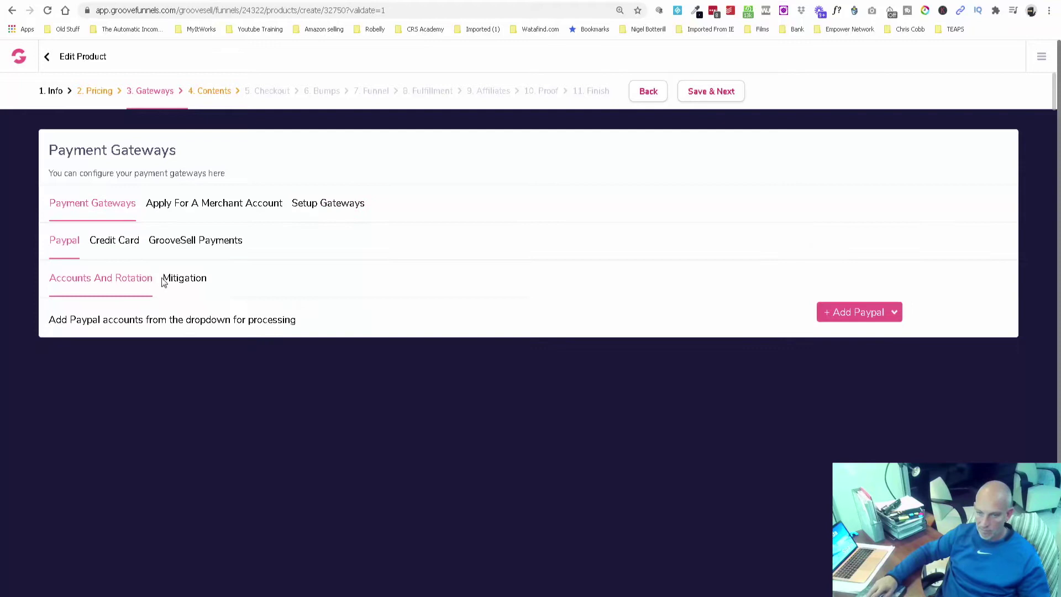
left_click(126, 246)
left_click(950, 275)
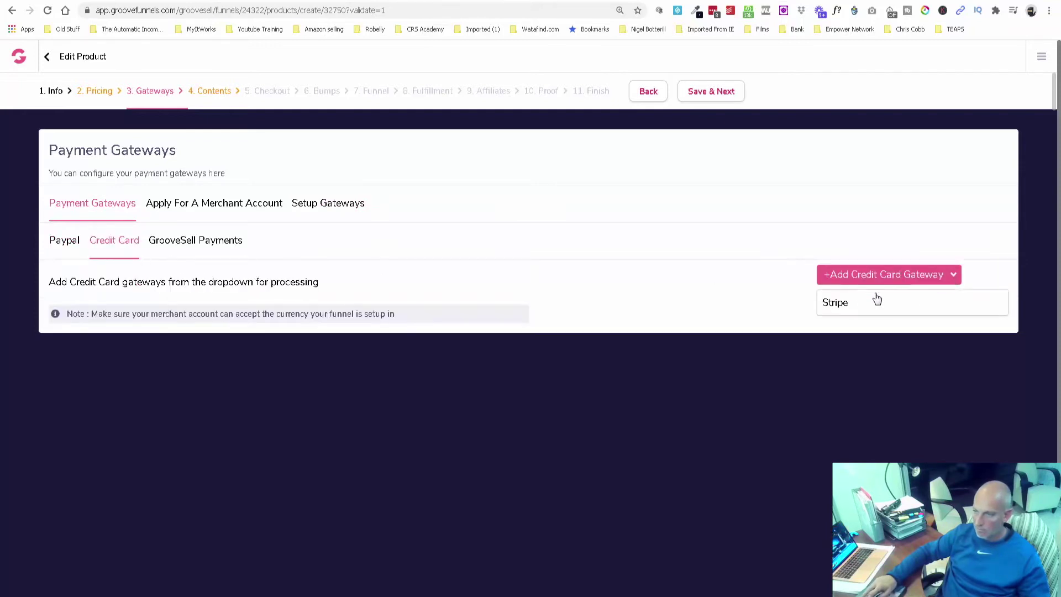
left_click(858, 306)
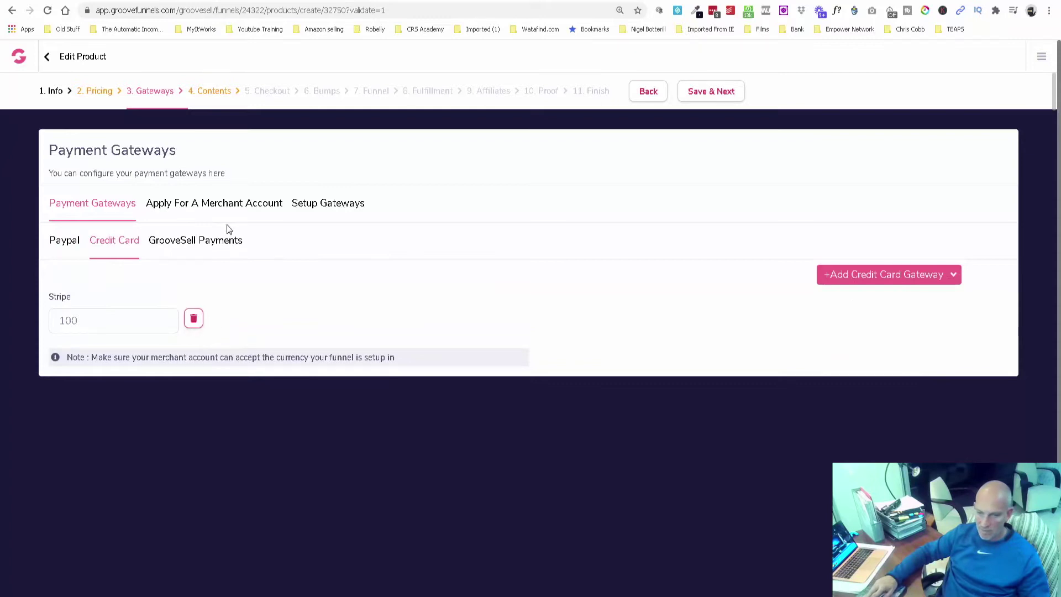
left_click(712, 95)
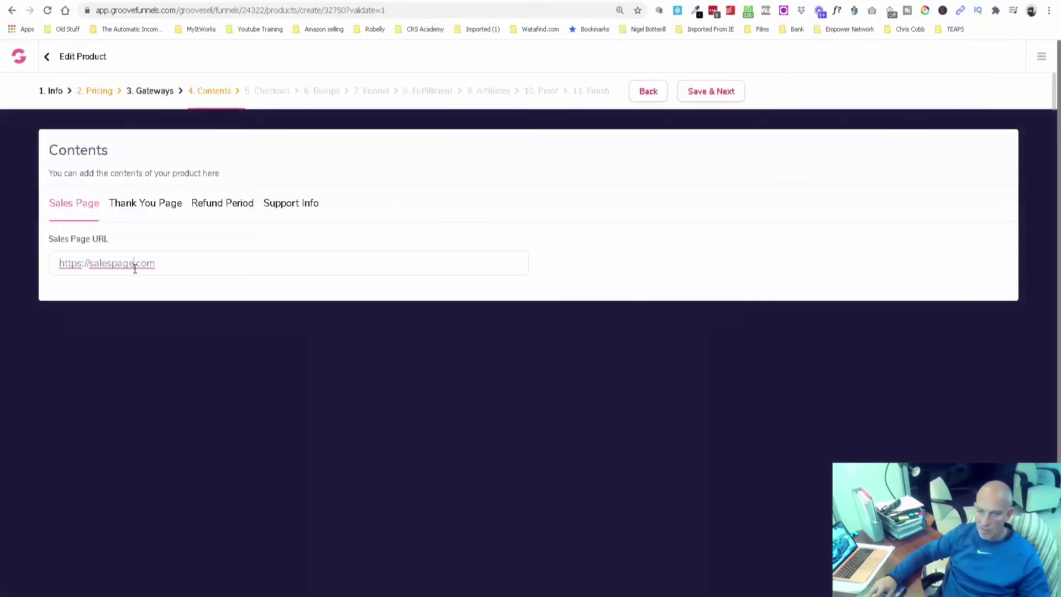
left_click(149, 224)
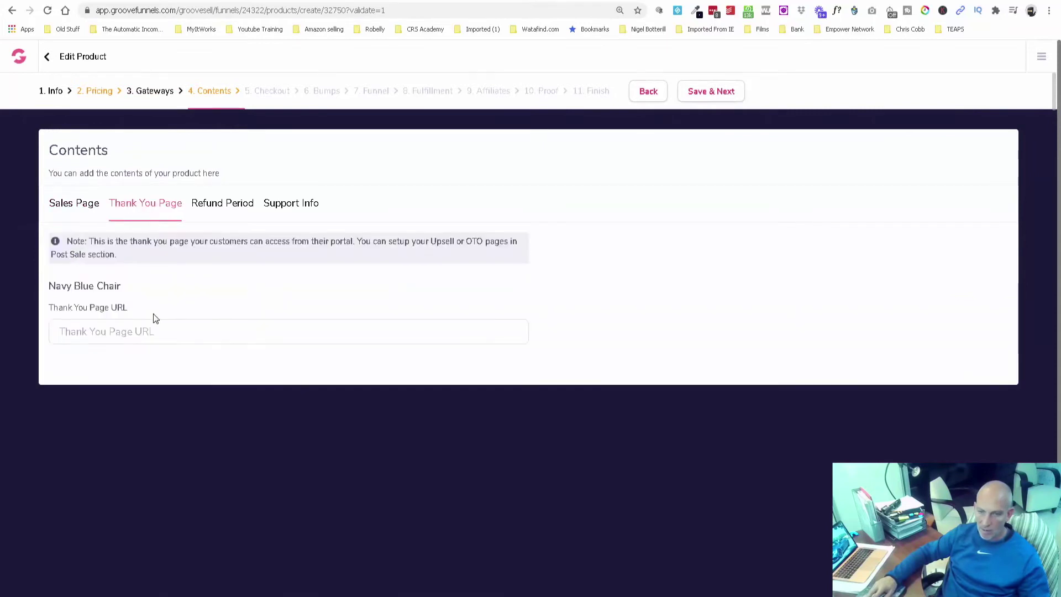
left_click(91, 214)
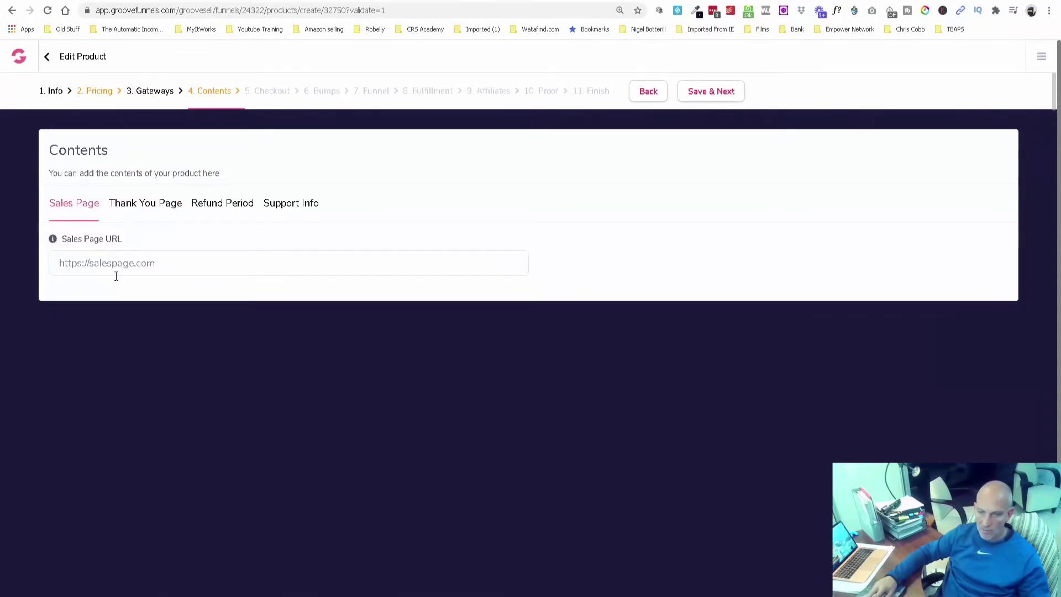
triple_click(132, 264)
key("ctrl+c")
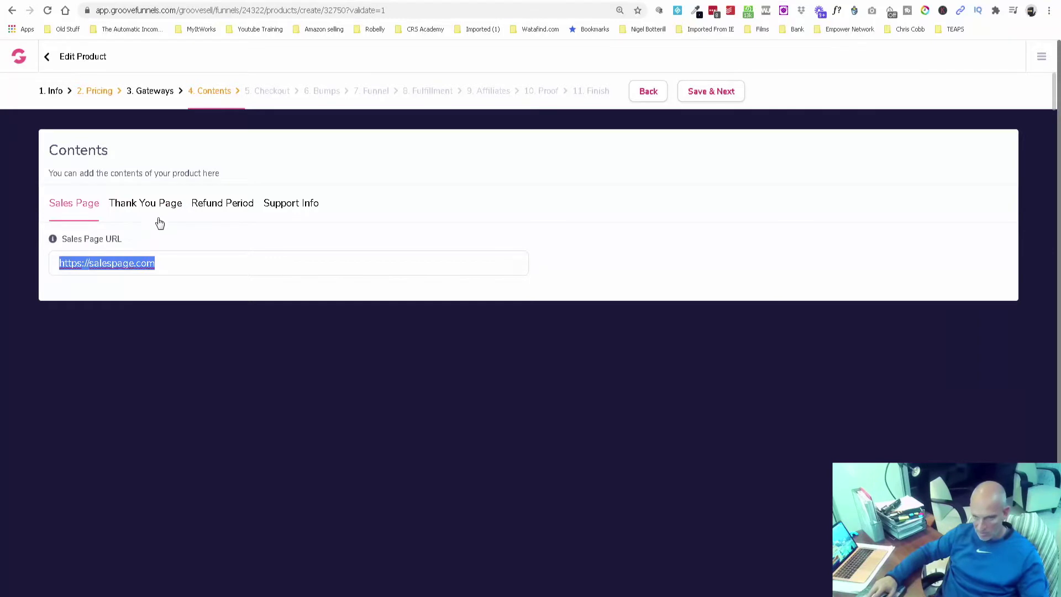
left_click(161, 204)
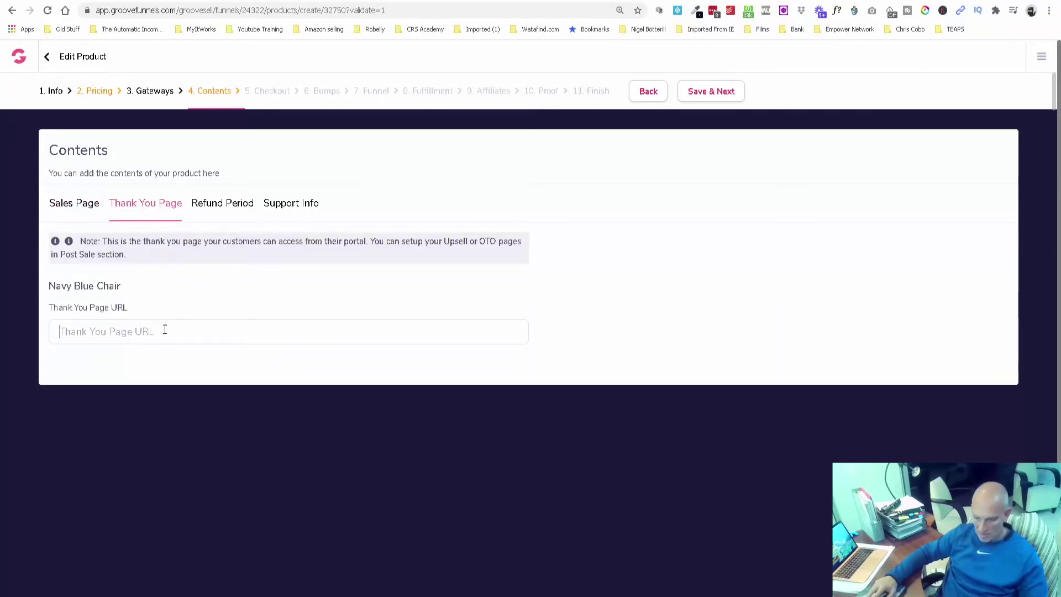
key("ctrl+v")
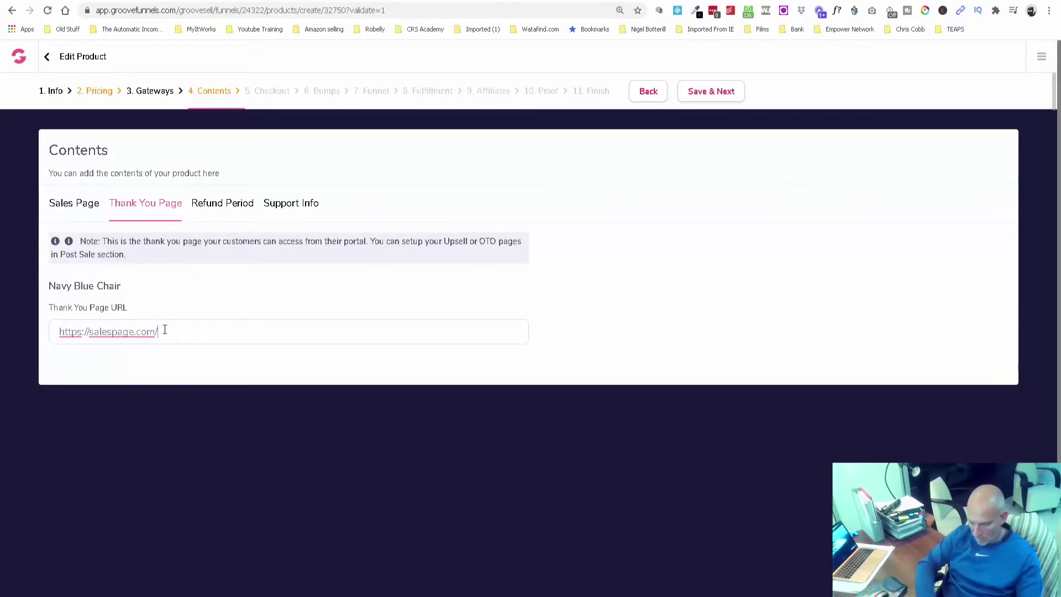
- Set the refund period to 30, check Support Info, and save the contents step
left_click(234, 206)
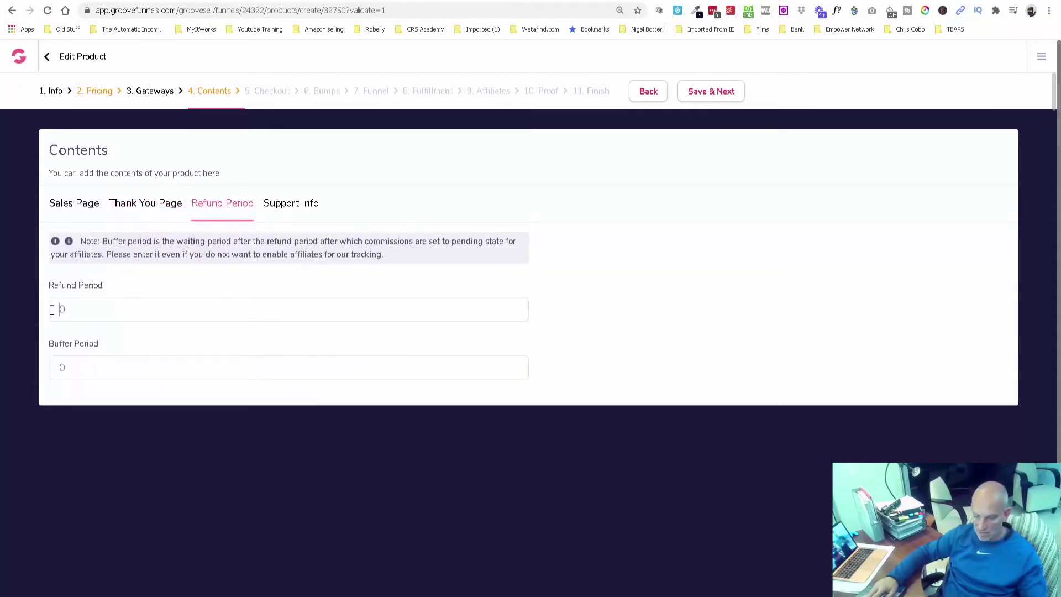
type("30")
left_click(291, 205)
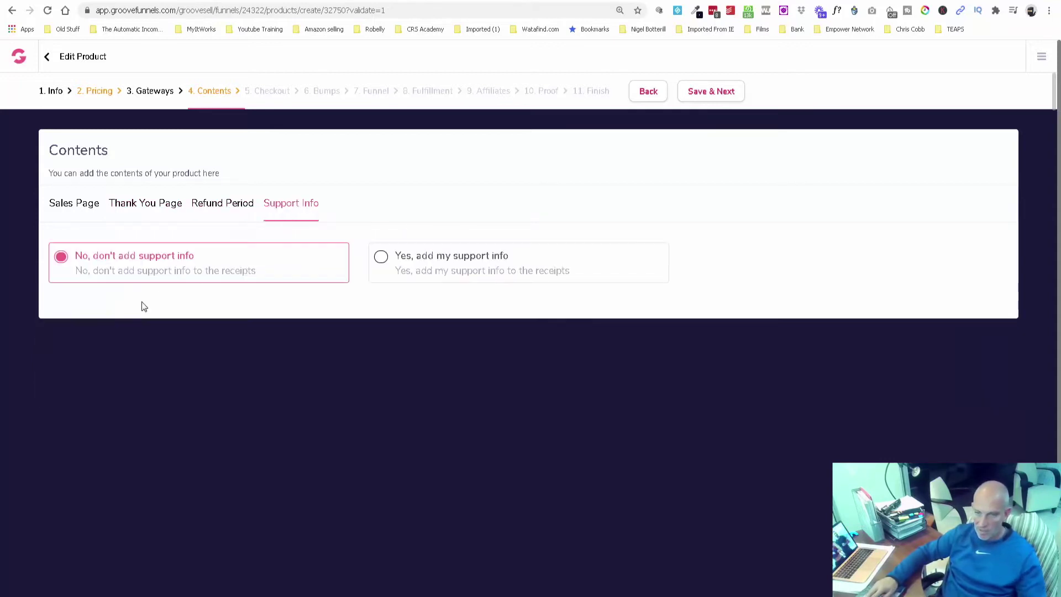
left_click(709, 94)
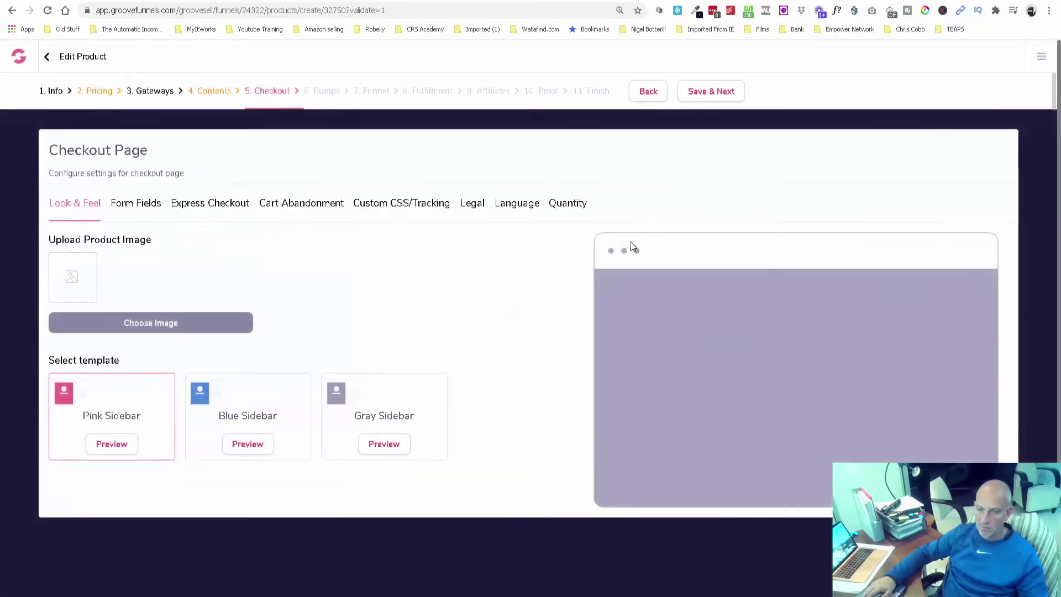
- Use the Group Coaching logo as product image and the Blue Sidebar checkout template
left_click(140, 326)
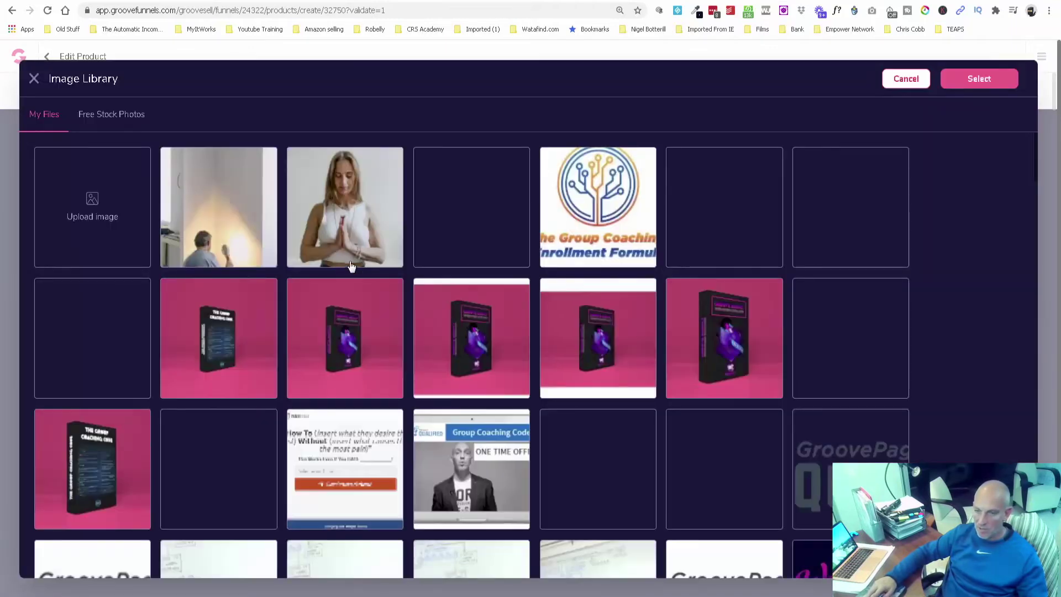
left_click(608, 212)
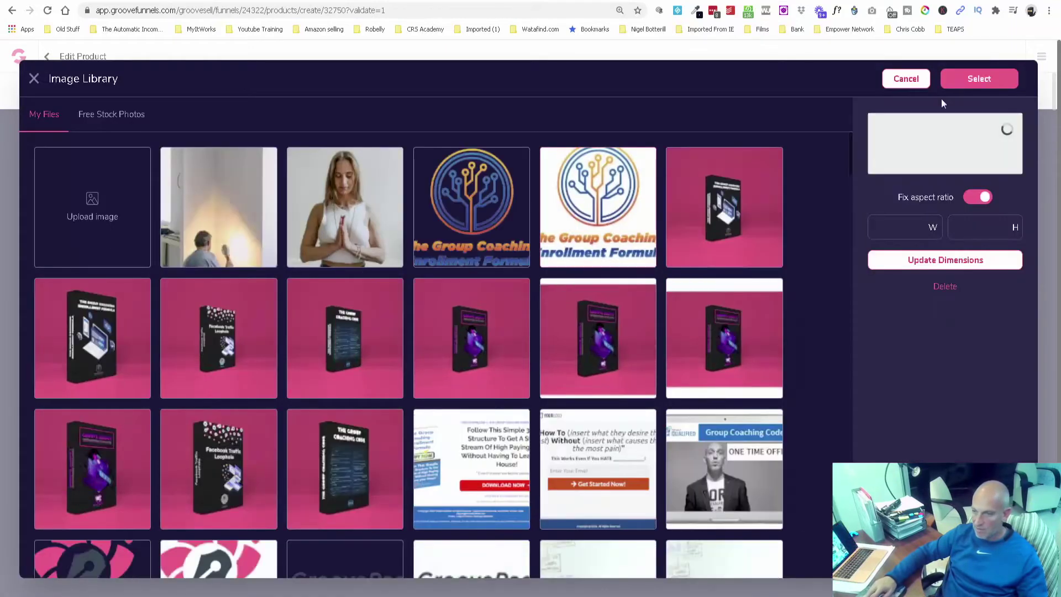
left_click(984, 80)
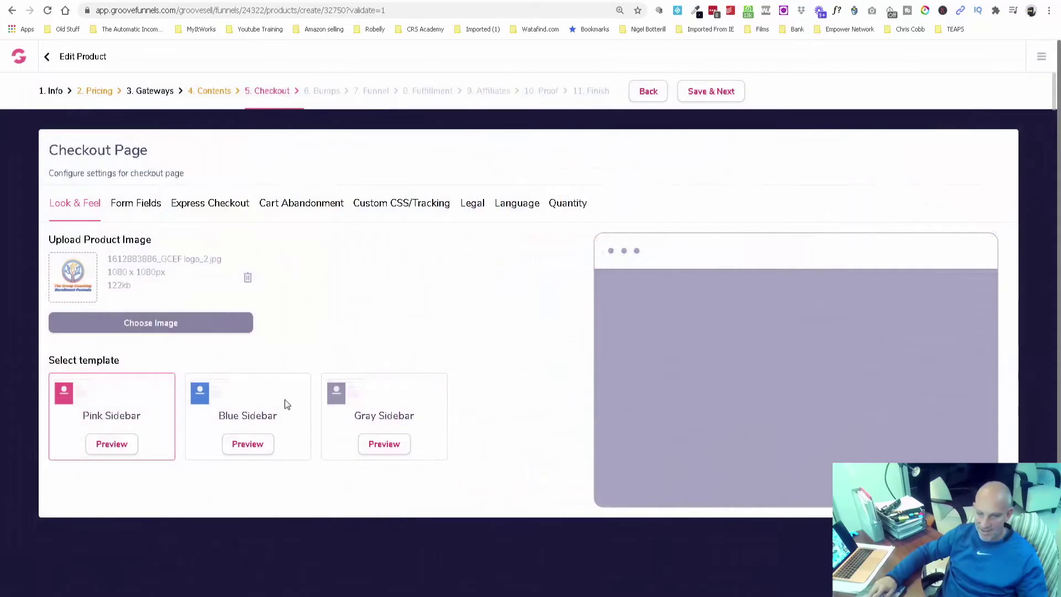
left_click(220, 426)
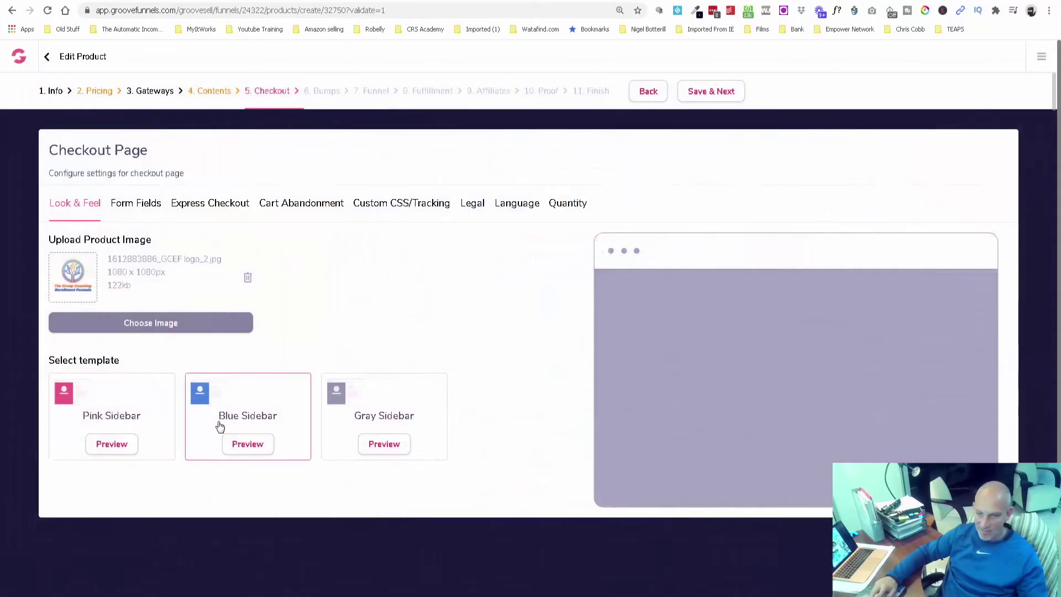
- Review the checkout's Form Fields, Express Checkout and Cart Abandonment settings
left_click(126, 208)
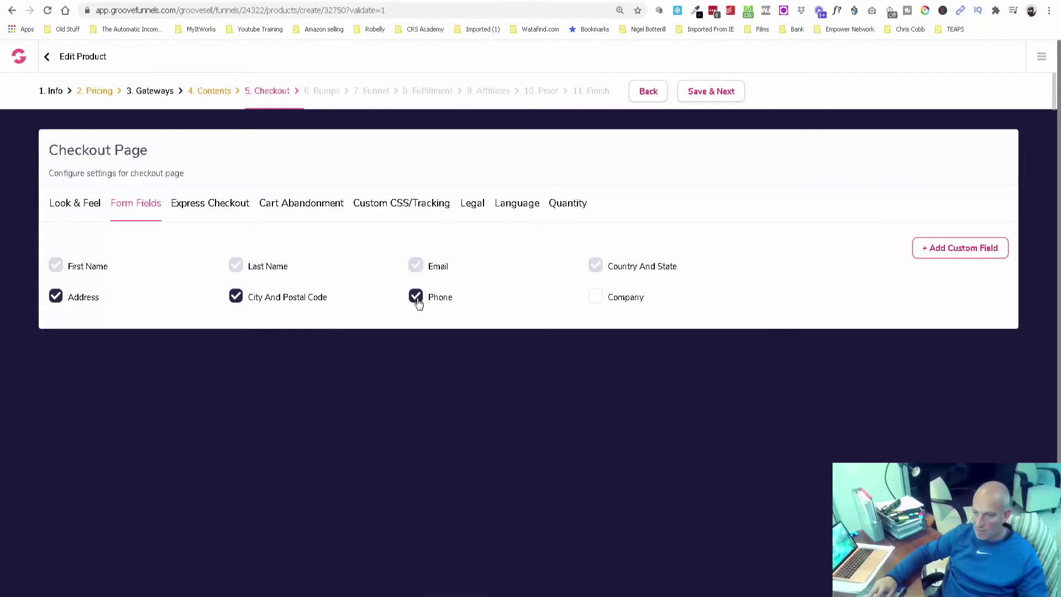
left_click(187, 209)
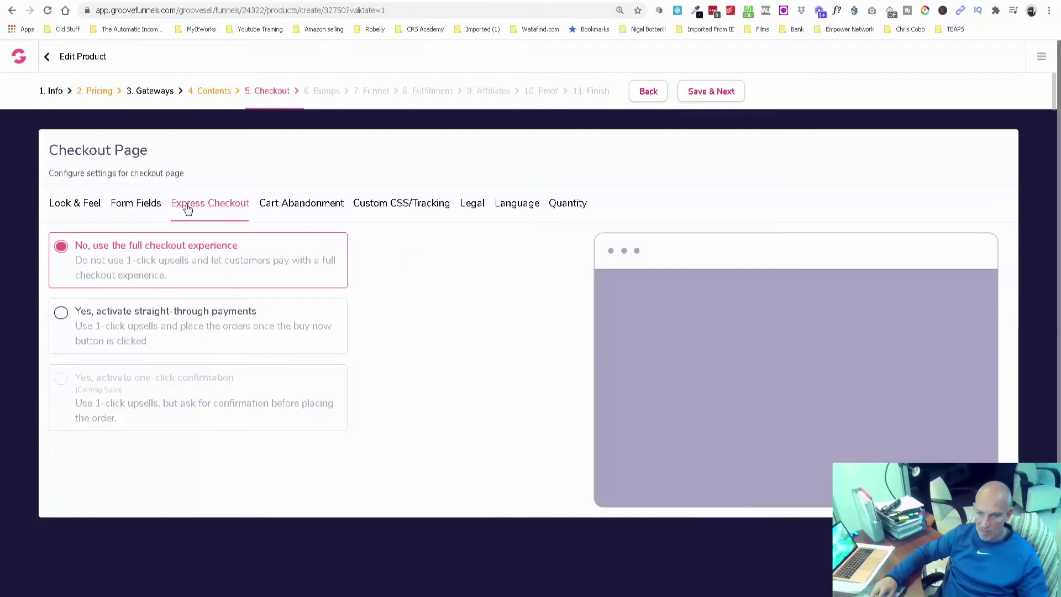
left_click(303, 211)
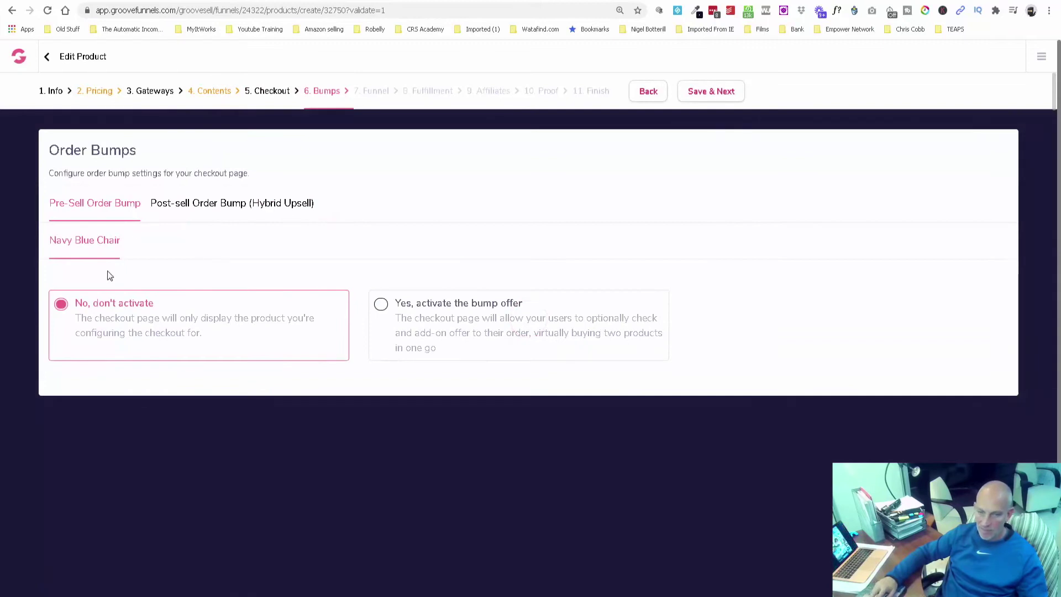
- Save through Bumps, Funnel, Fulfillment and Affiliates to finish, then copy the tracking link code
left_click(712, 100)
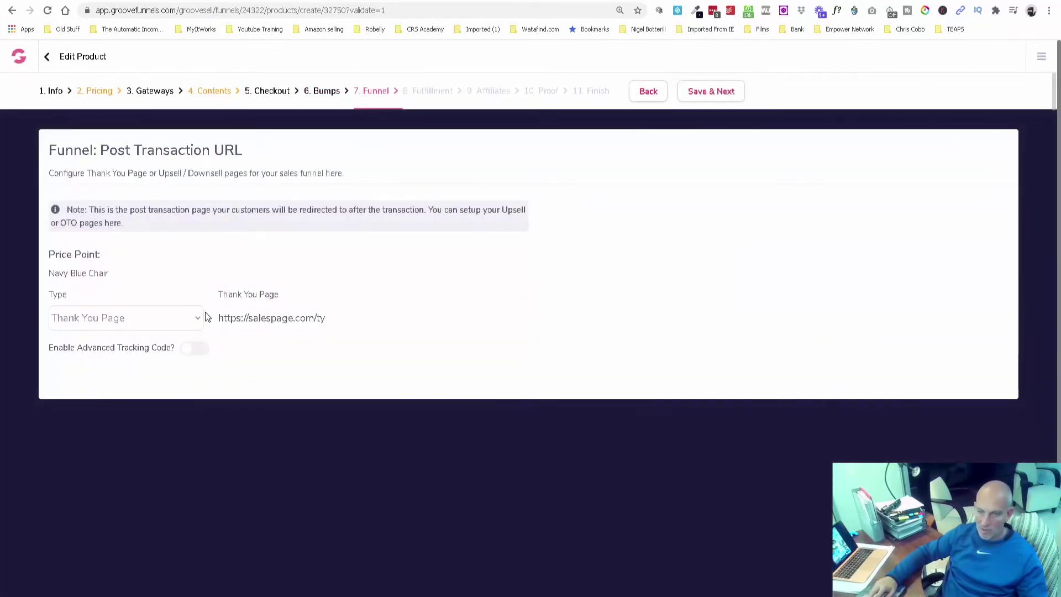
left_click(711, 96)
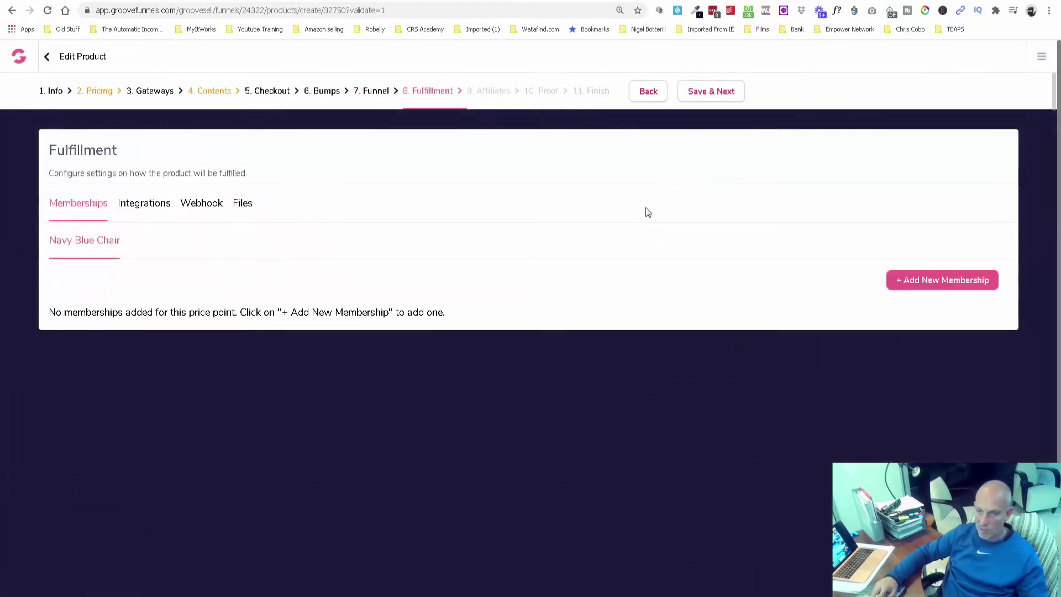
left_click(713, 95)
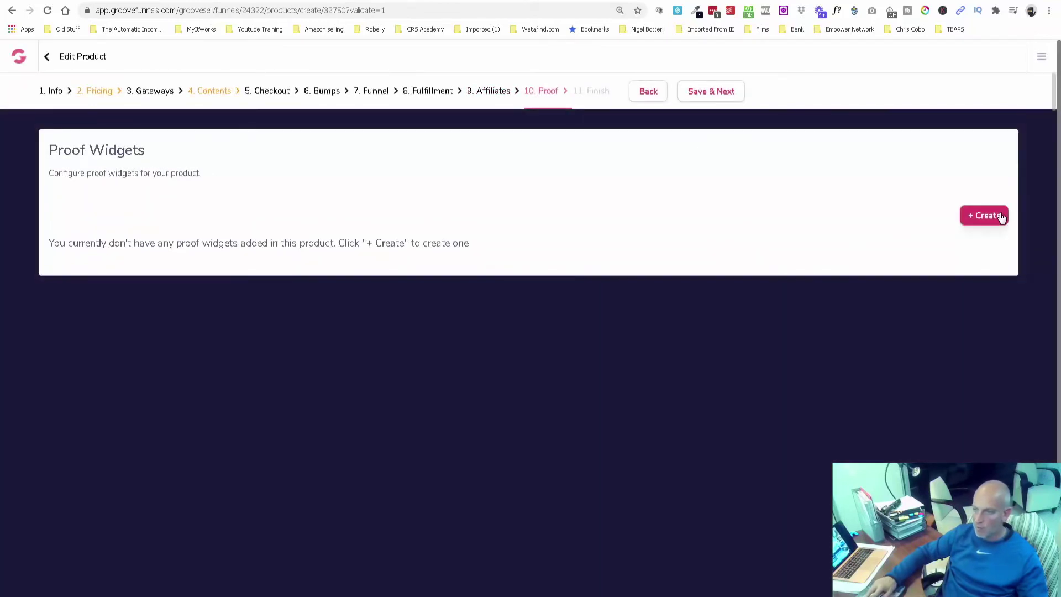
left_click(703, 95)
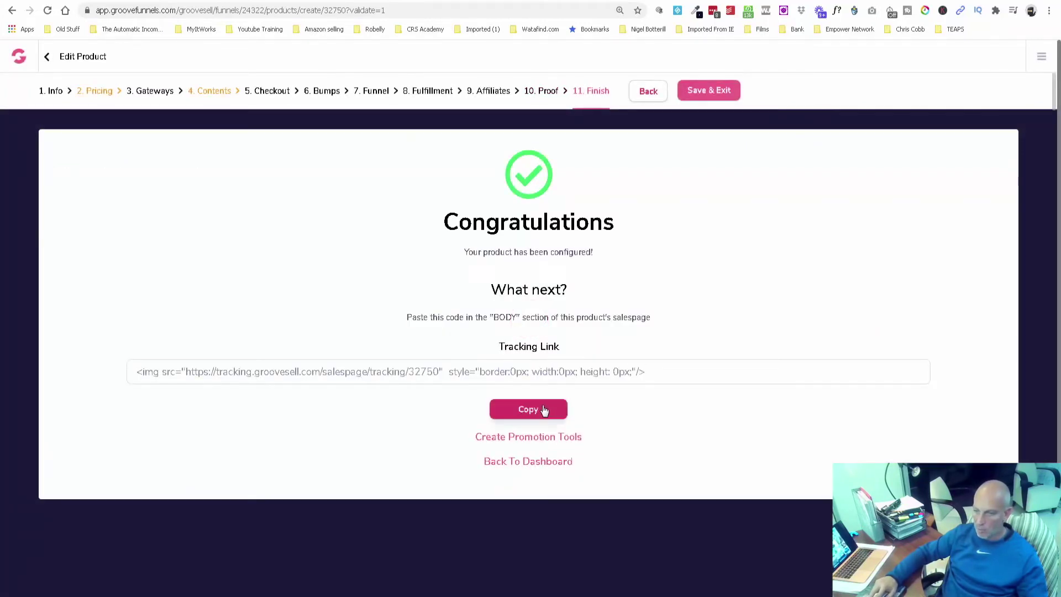
left_click(546, 409)
- Paste the GrooveSell tracking code into the furniture page's body-top include and save
left_click(195, 2)
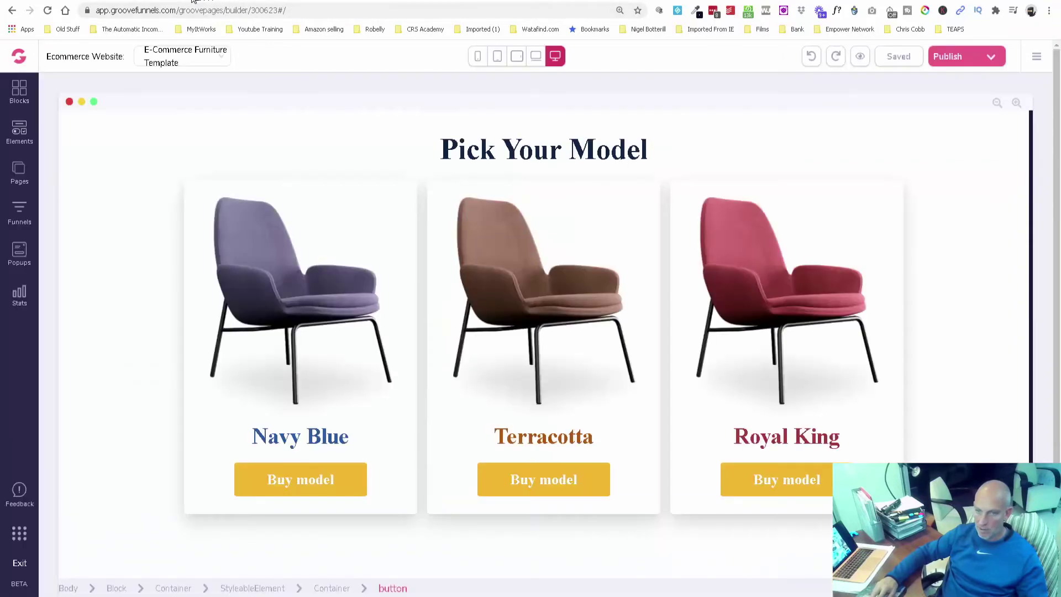
left_click(20, 173)
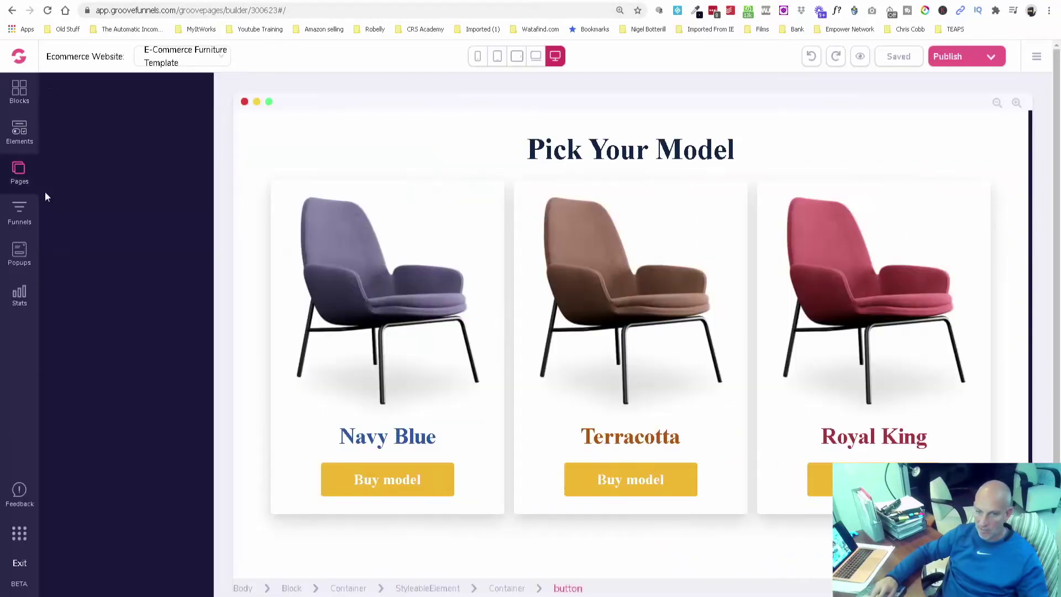
left_click(188, 172)
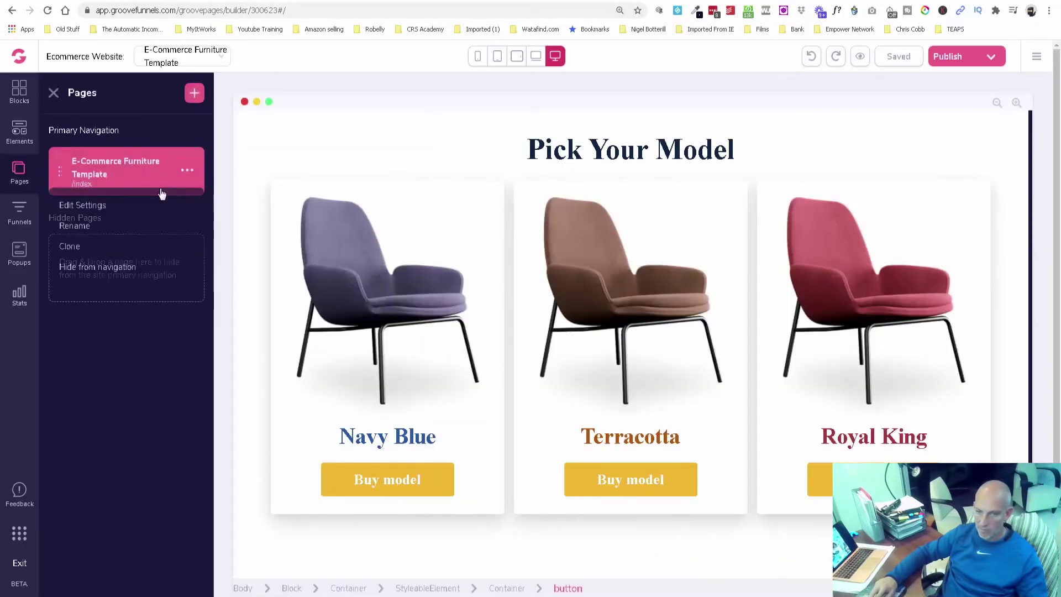
left_click(116, 206)
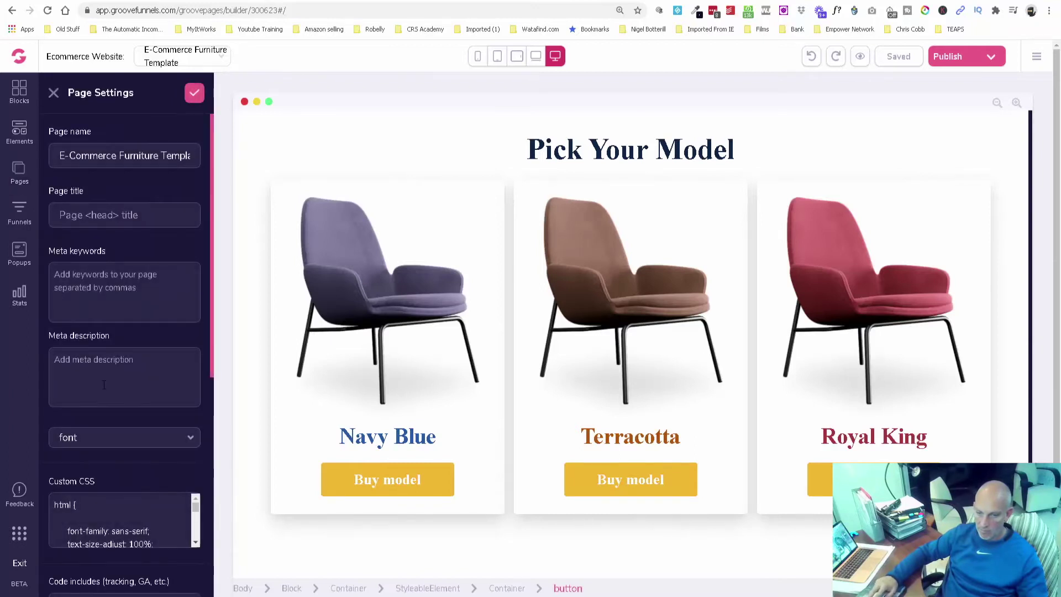
scroll(104, 385, "down", 3)
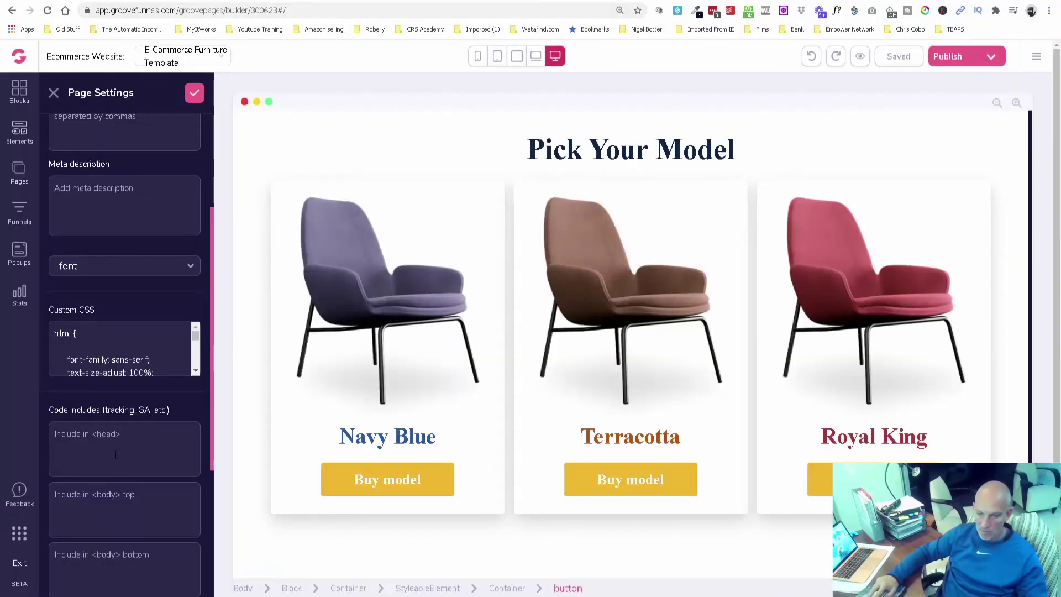
scroll(126, 411, "down", 2)
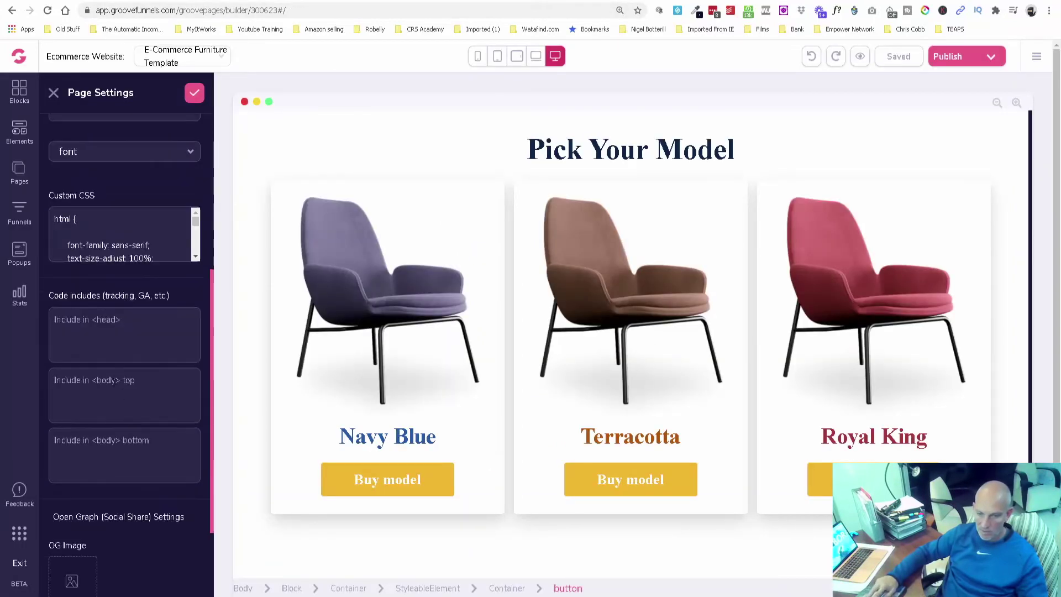
left_click(113, 380)
key("ctrl+v")
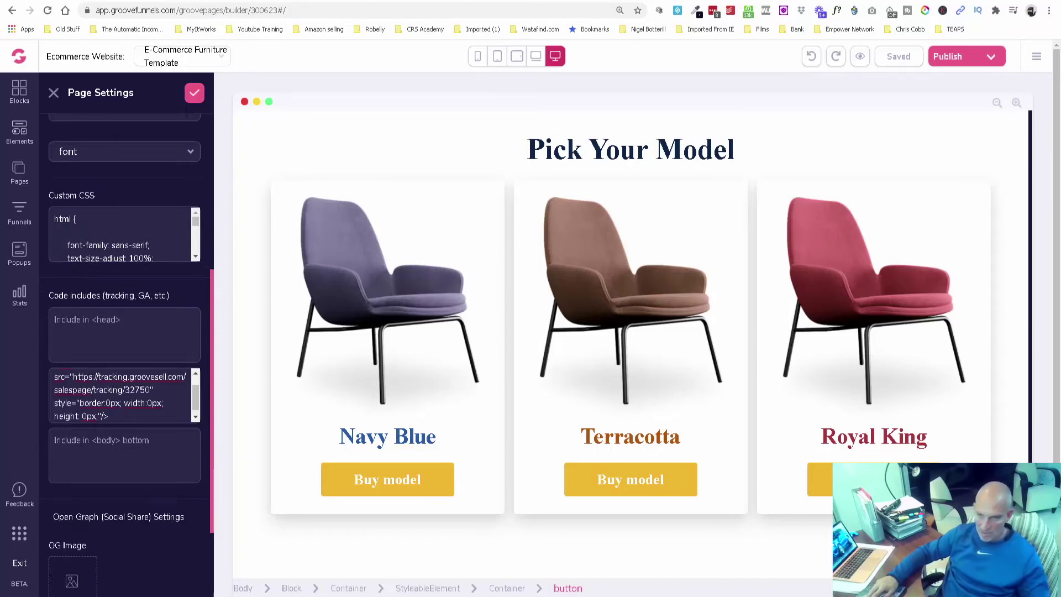
left_click(194, 93)
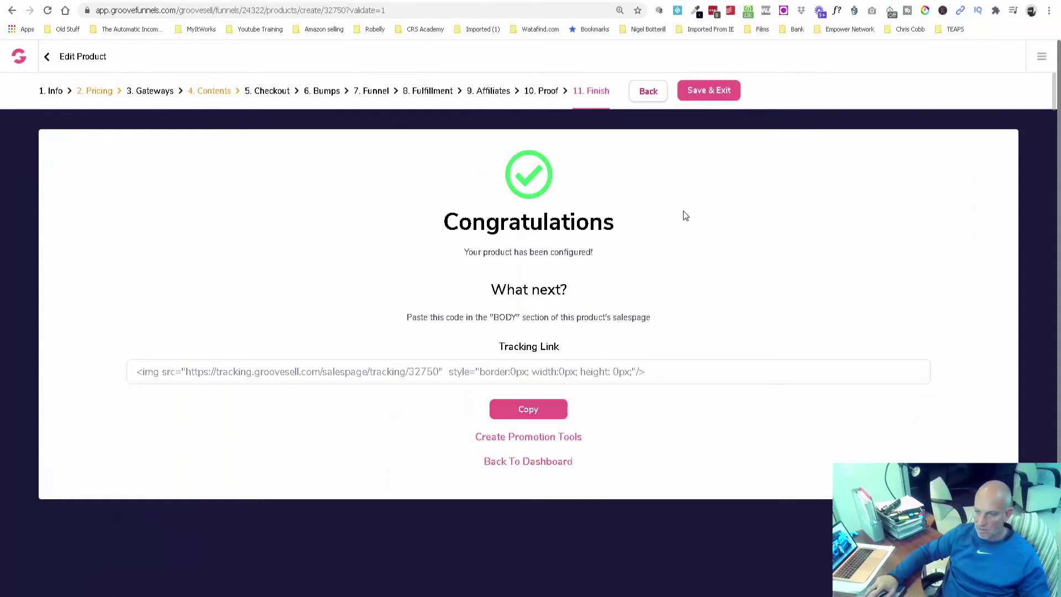
- Make the Navy Blue Chair funnel live on the 'navybluechair' subdomain
left_click(711, 94)
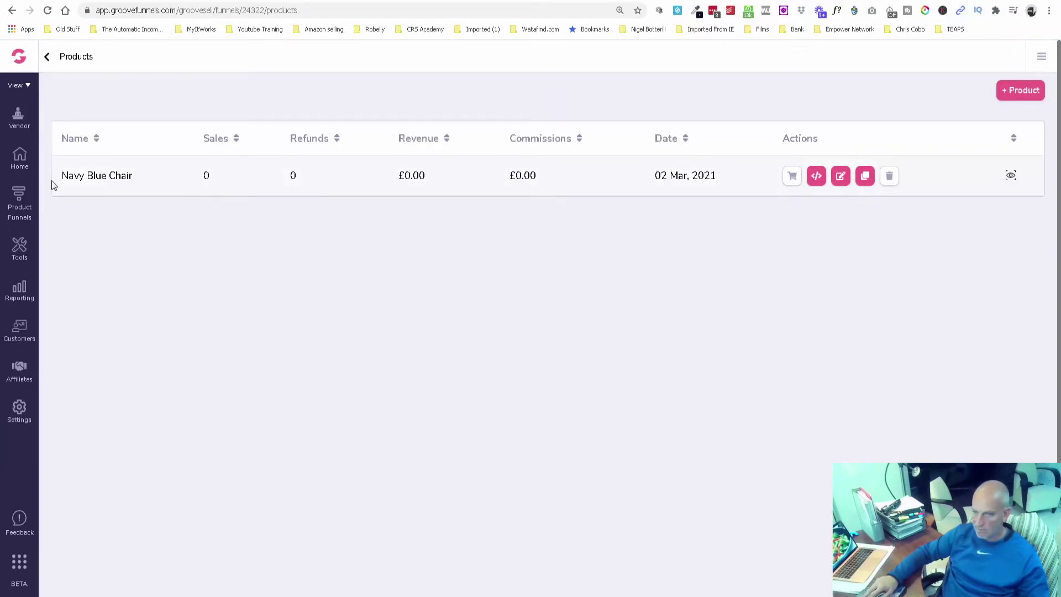
left_click(23, 205)
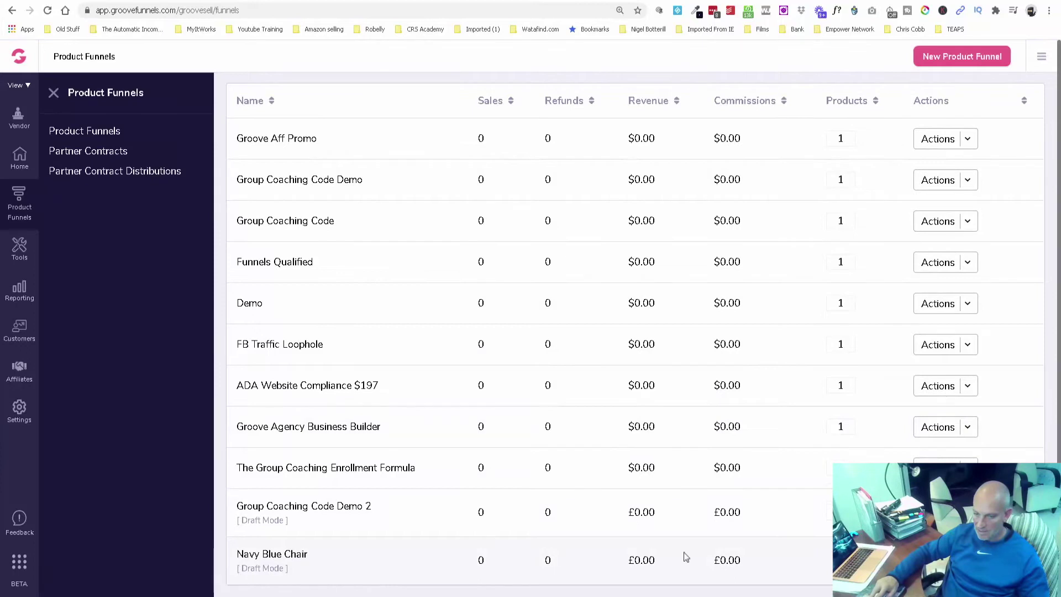
scroll(1021, 402, "down", 3)
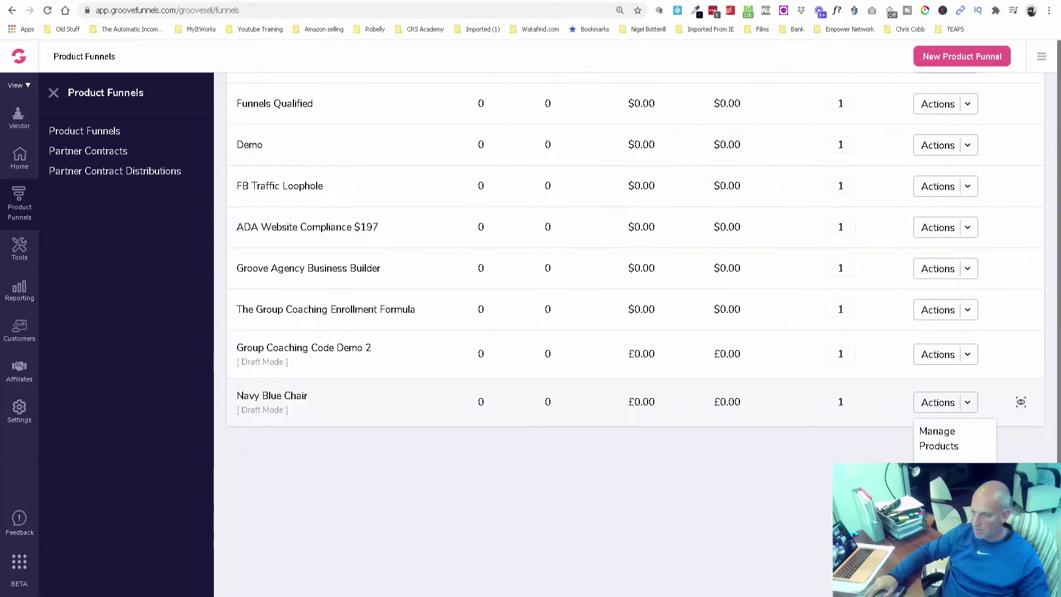
left_click(971, 420)
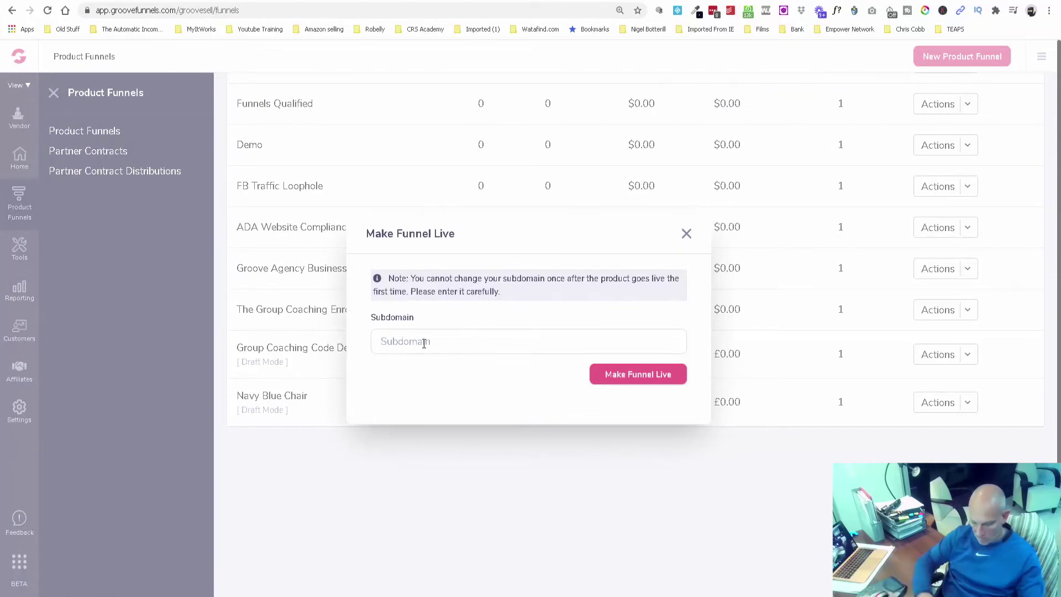
type("navyb")
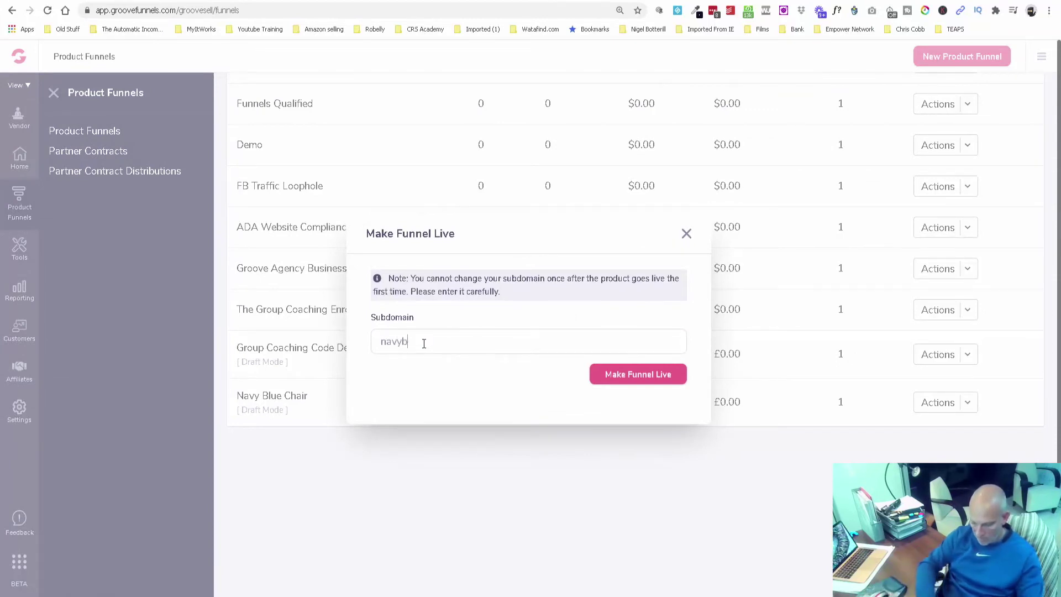
type("luechai")
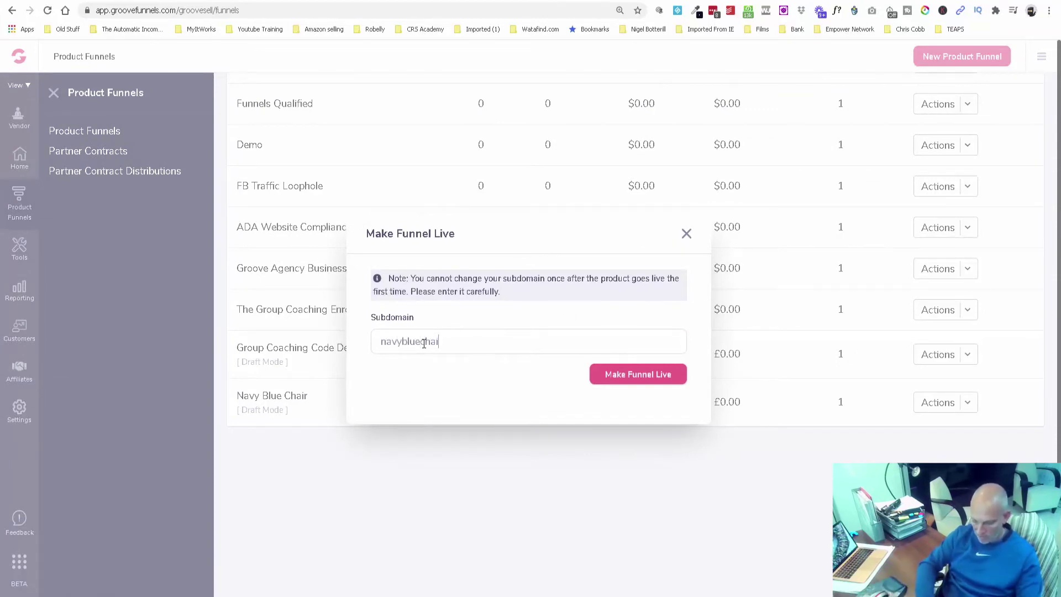
type("r")
left_click(656, 381)
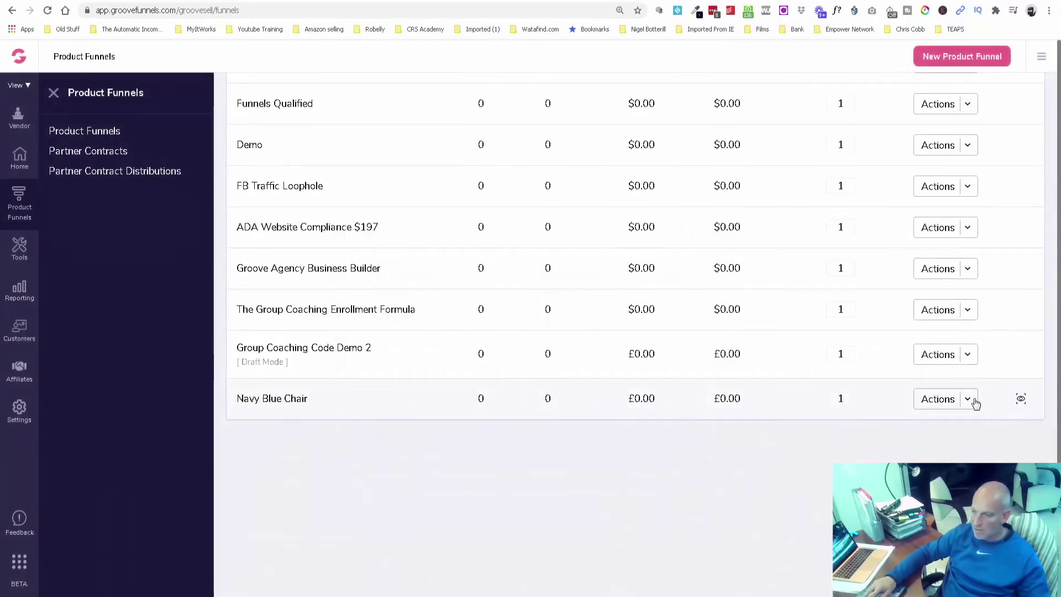
- Go to the Navy Blue Chair funnel's Manage Products page
left_click(973, 403)
scroll(950, 437, "down", 1)
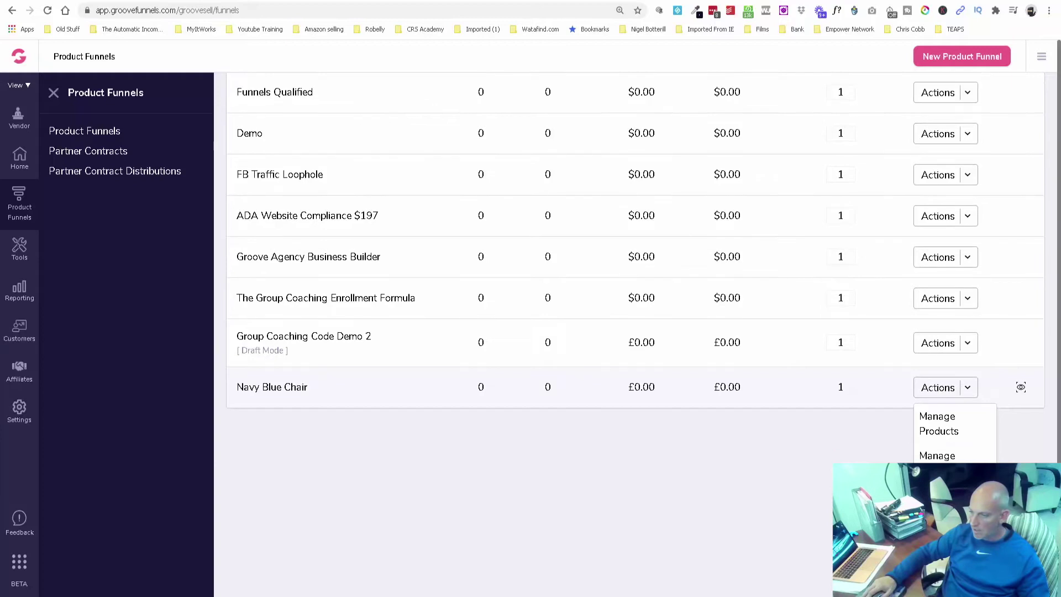
left_click(941, 430)
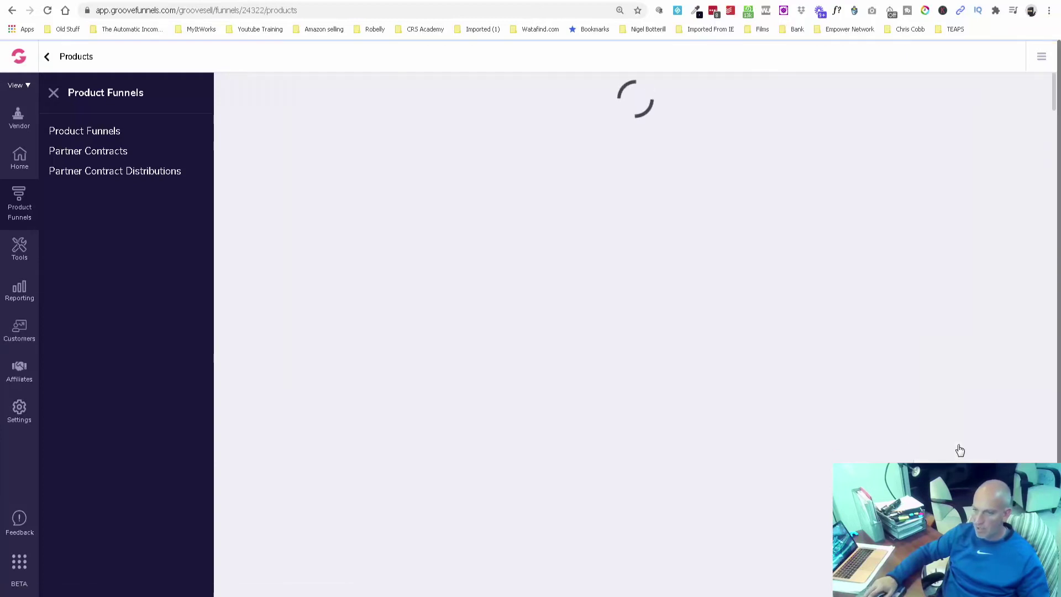
- Open the Navy Blue Chair single-price 1-step checkout and select its hosted checkout page link
left_click(840, 177)
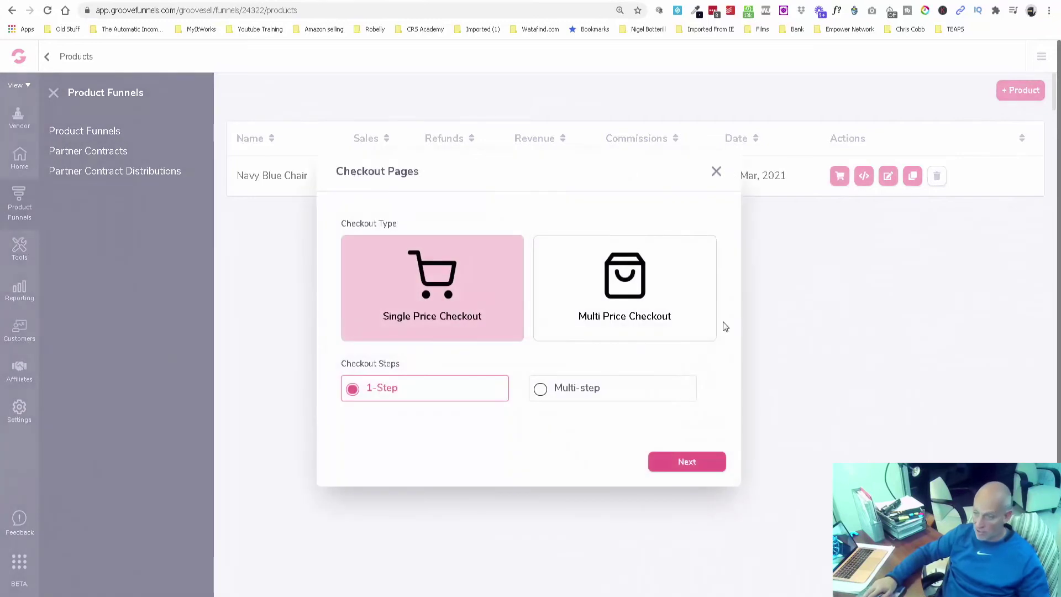
left_click(708, 468)
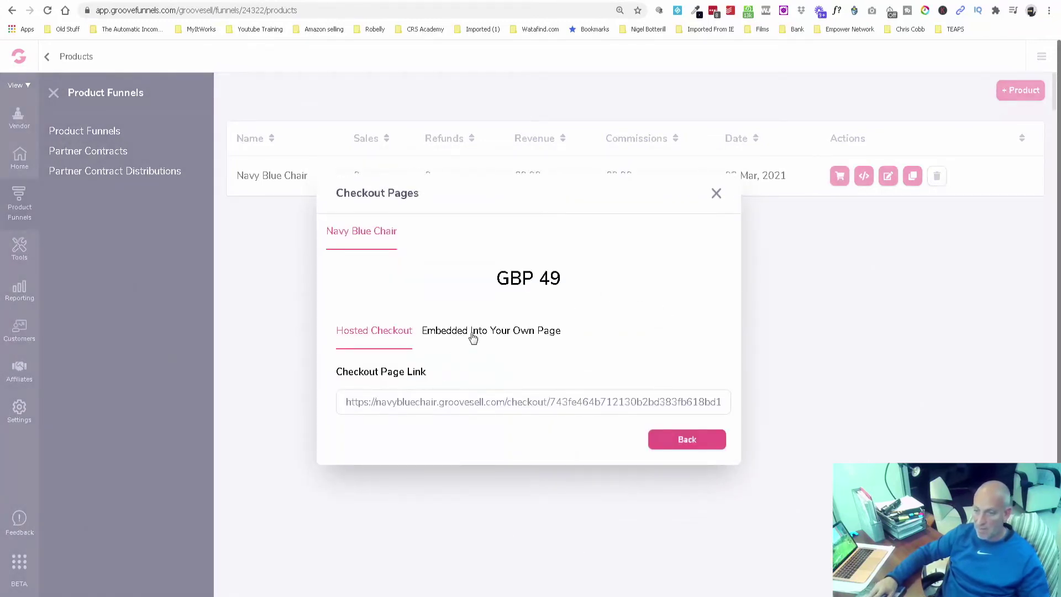
left_click(462, 399)
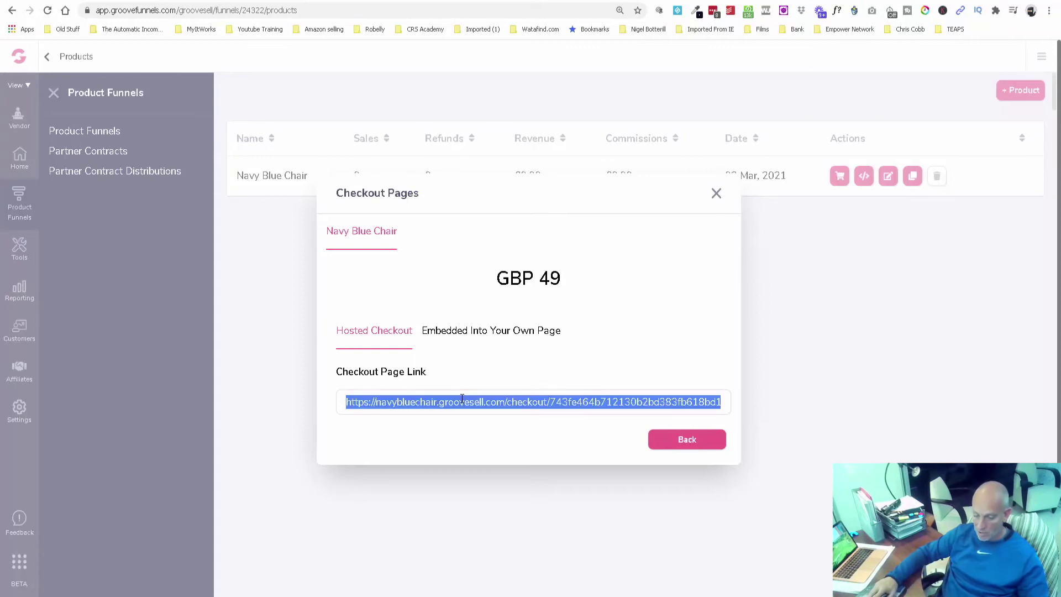
- Point the Navy Blue Buy model button to the pasted checkout URL, passing parameters and opening in a new tab
key("ctrl+Tab")
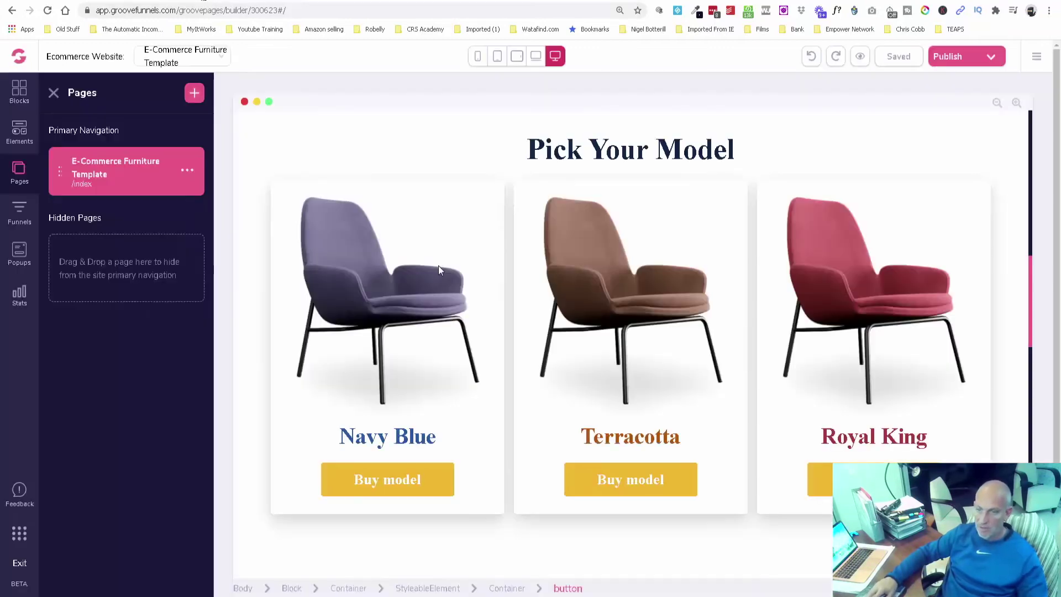
left_click(53, 93)
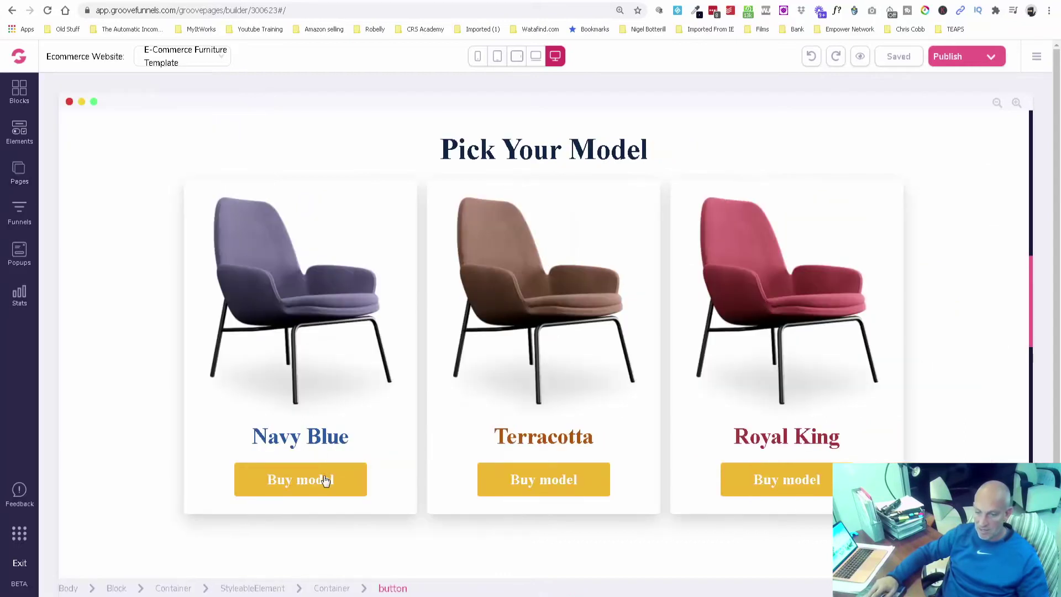
left_click(325, 481)
left_click(244, 447)
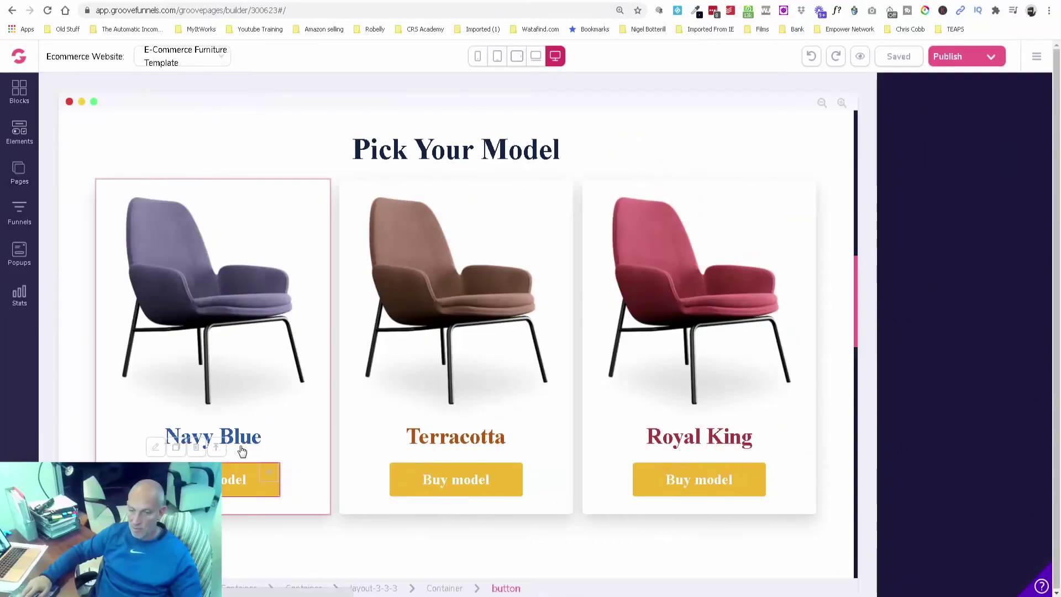
left_click(951, 131)
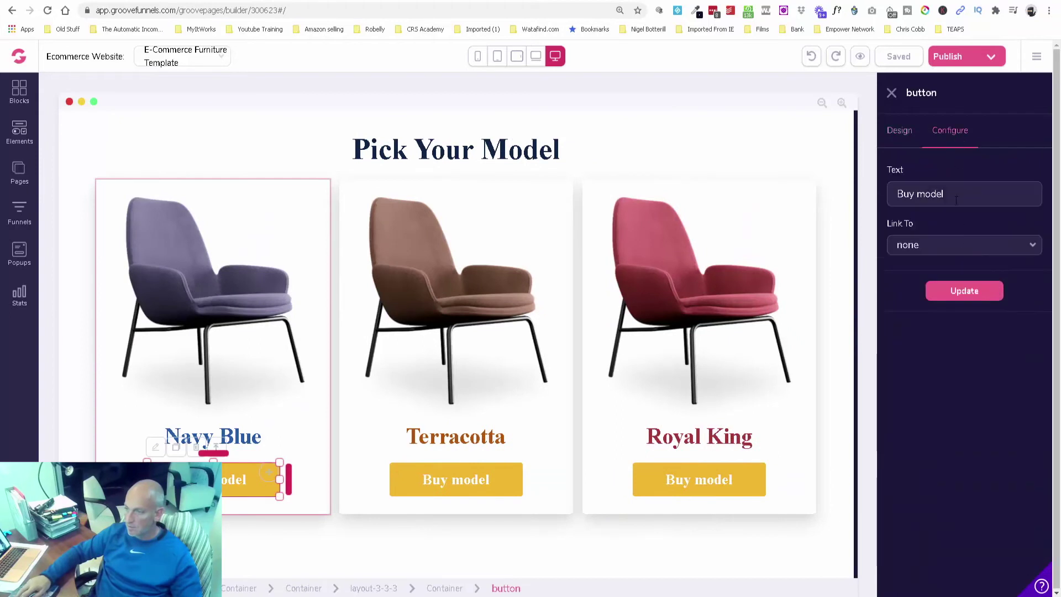
left_click(941, 245)
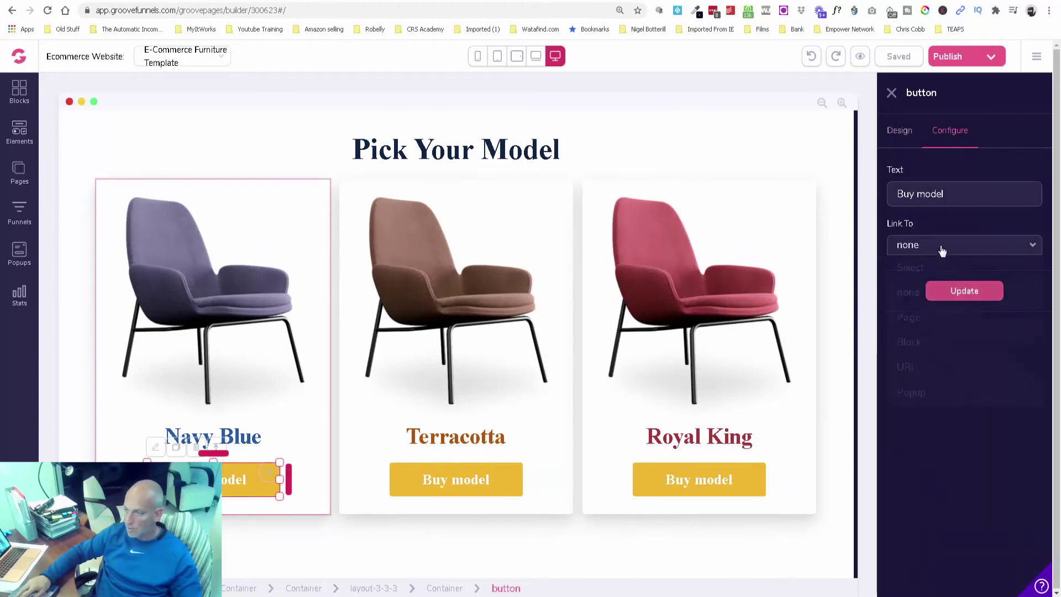
left_click(944, 366)
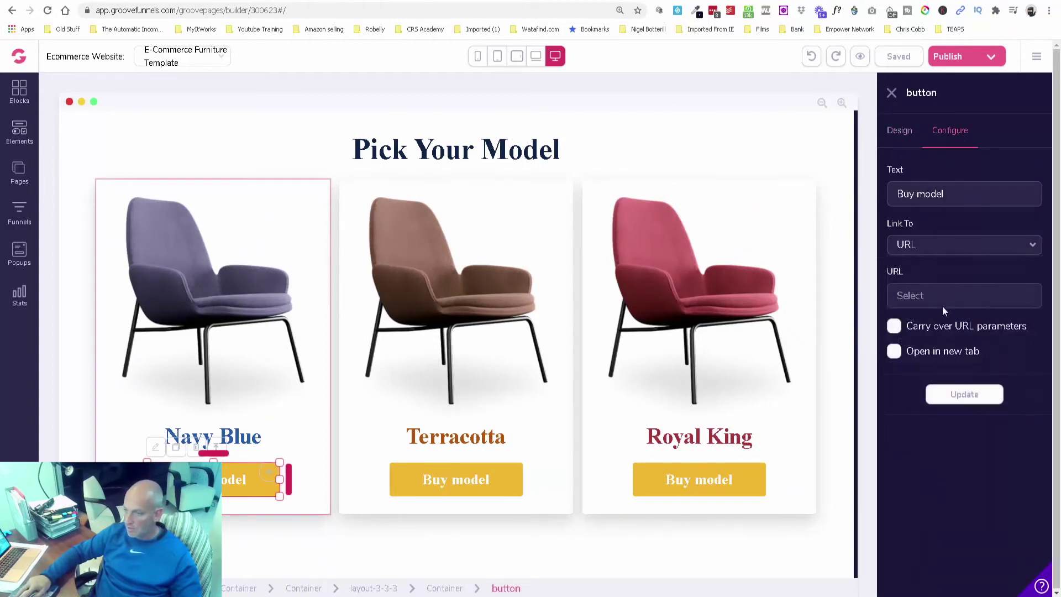
key("ctrl+v")
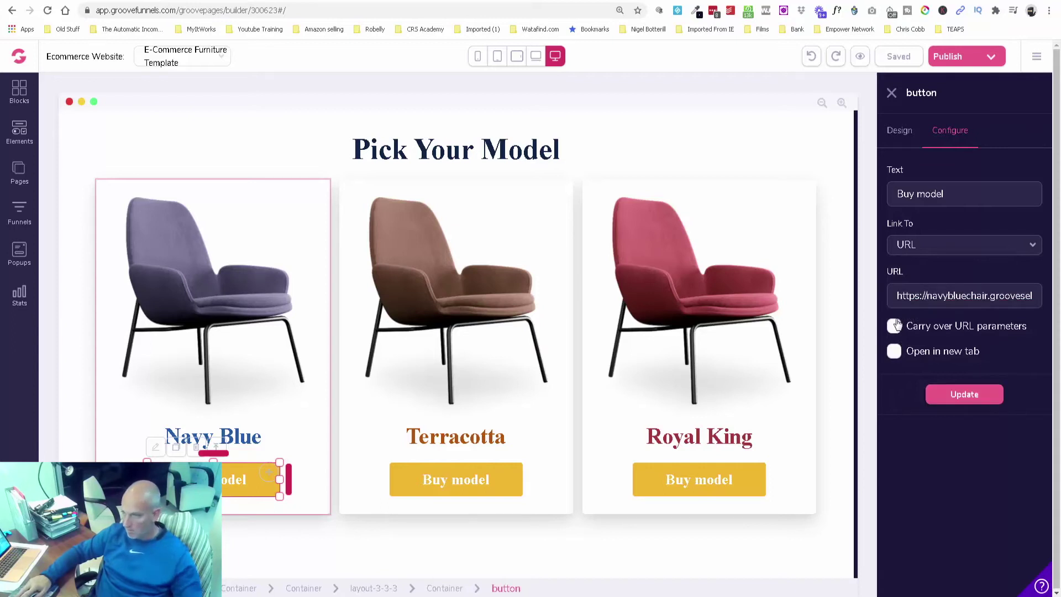
left_click(895, 351)
left_click(968, 395)
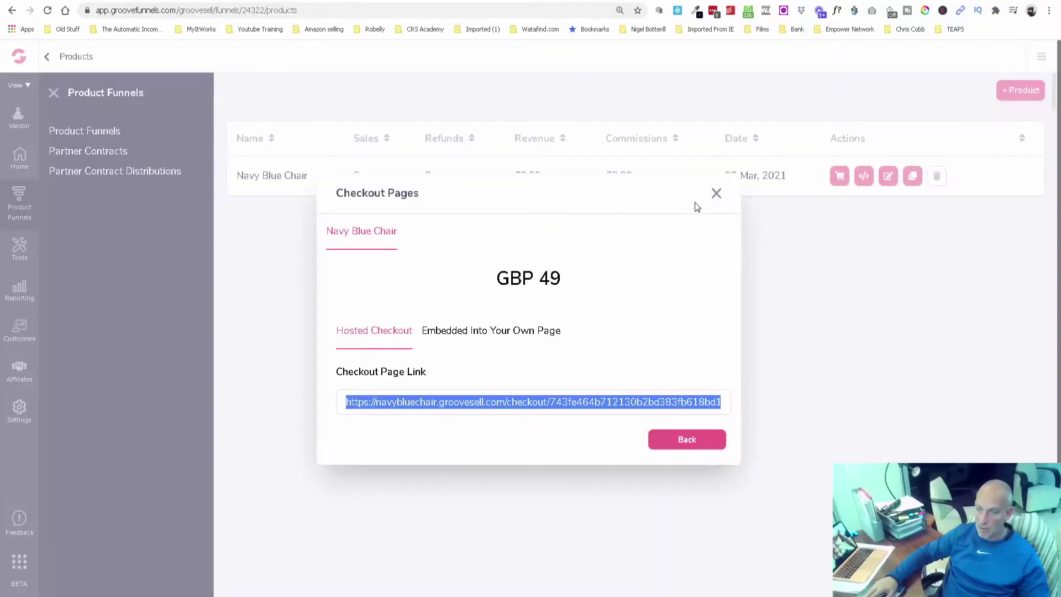
- Close the checkout link dialog and open the Navy Blue Chair funnel's Actions in Product Funnels
left_click(716, 195)
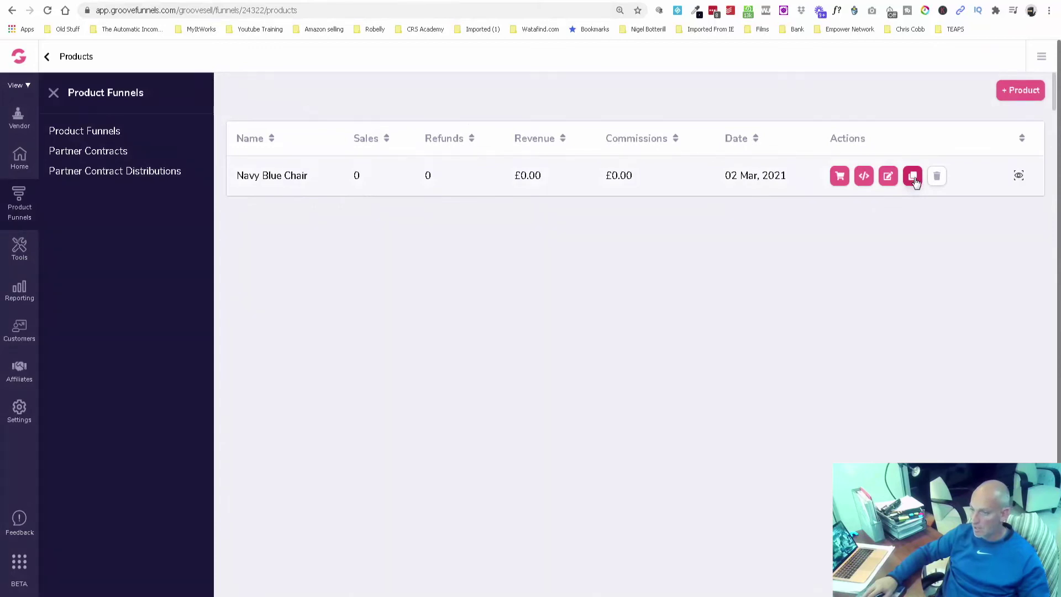
double_click(19, 208)
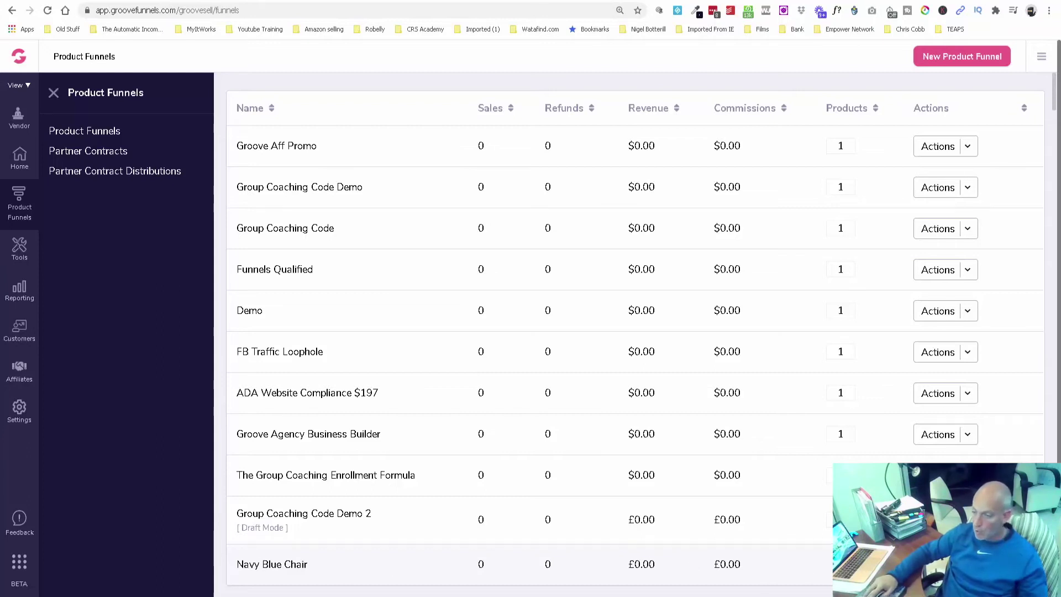
scroll(636, 332, "down", 3)
left_click(946, 387)
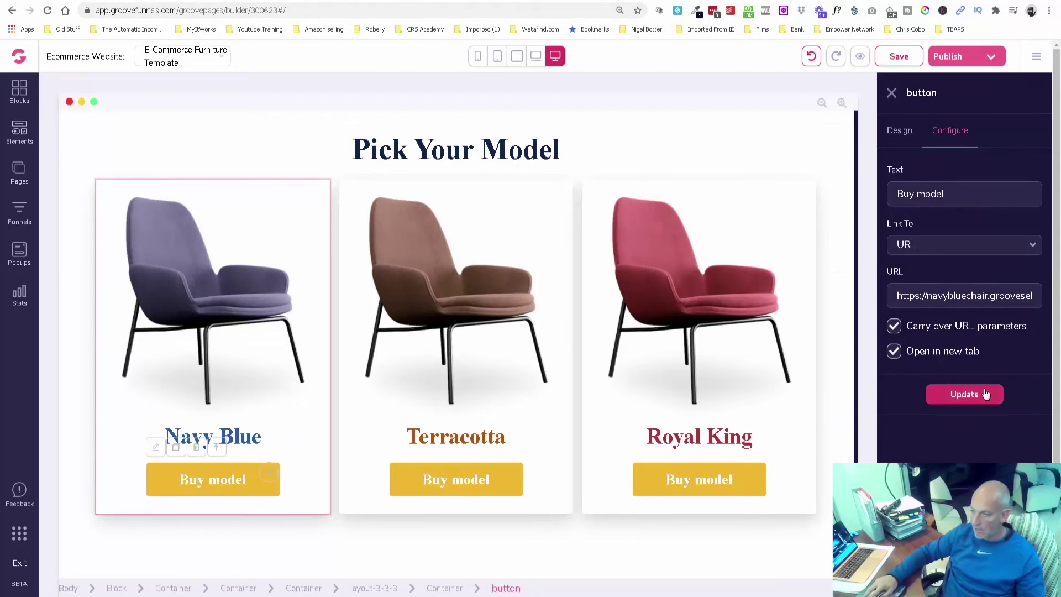
- Apply the button link and publish the page to funnelsqualified.groovepages.com in folder 'chair'
left_click(964, 394)
left_click(891, 94)
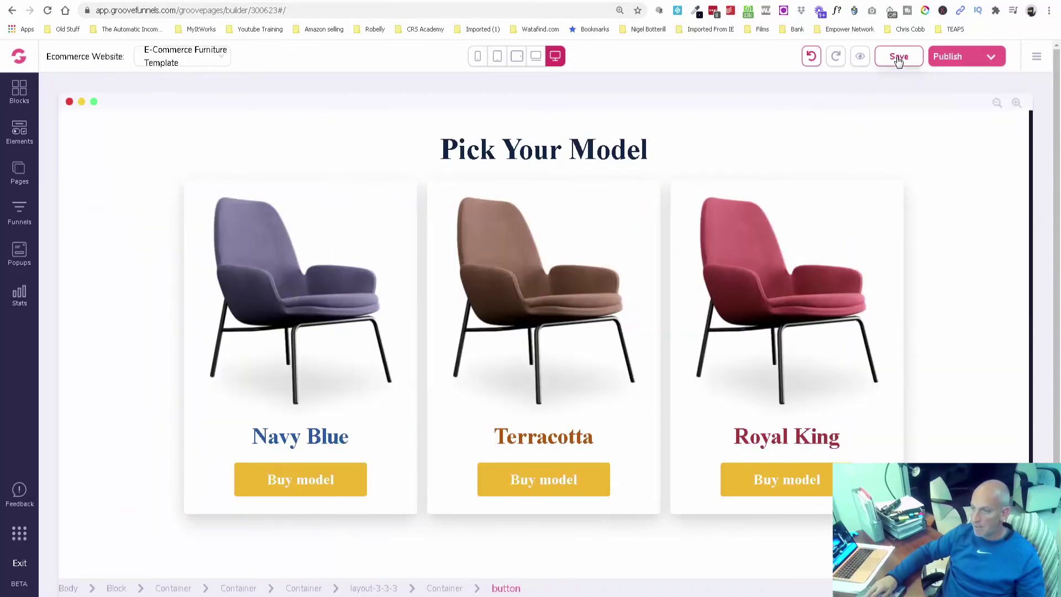
left_click(965, 58)
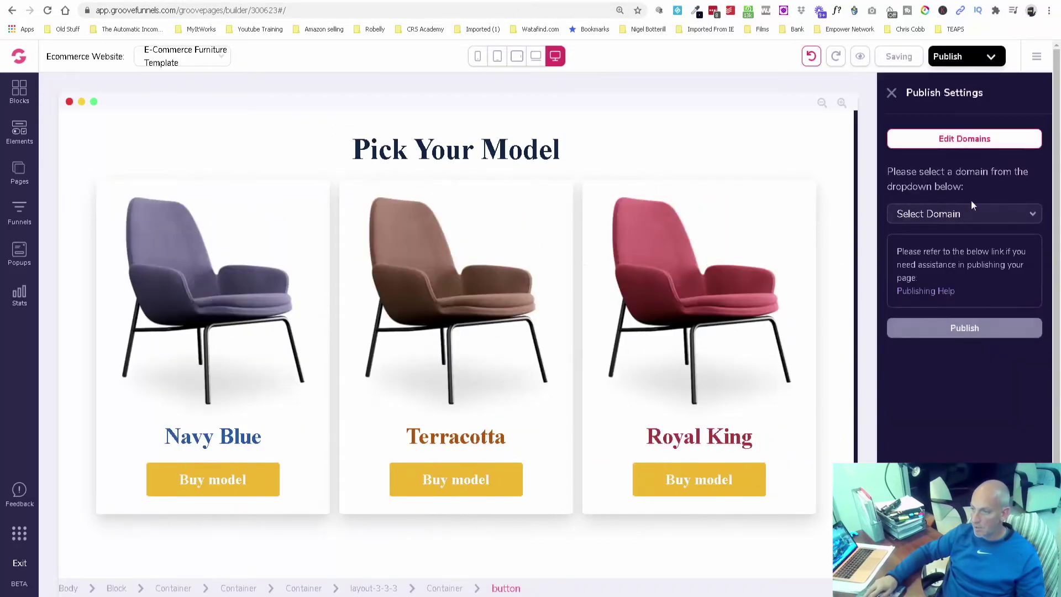
left_click(969, 221)
left_click(962, 256)
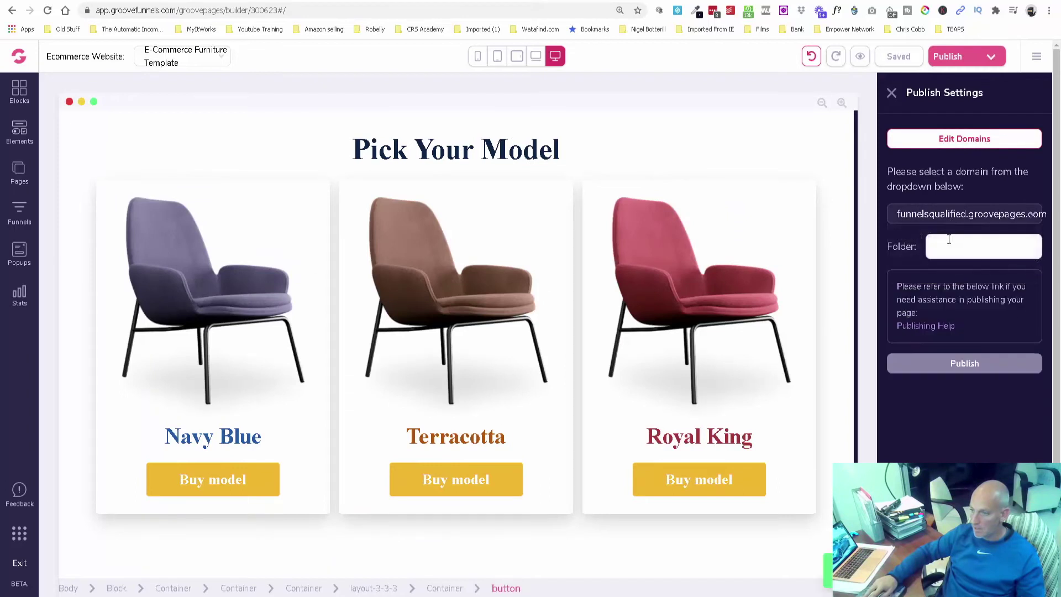
type("chair")
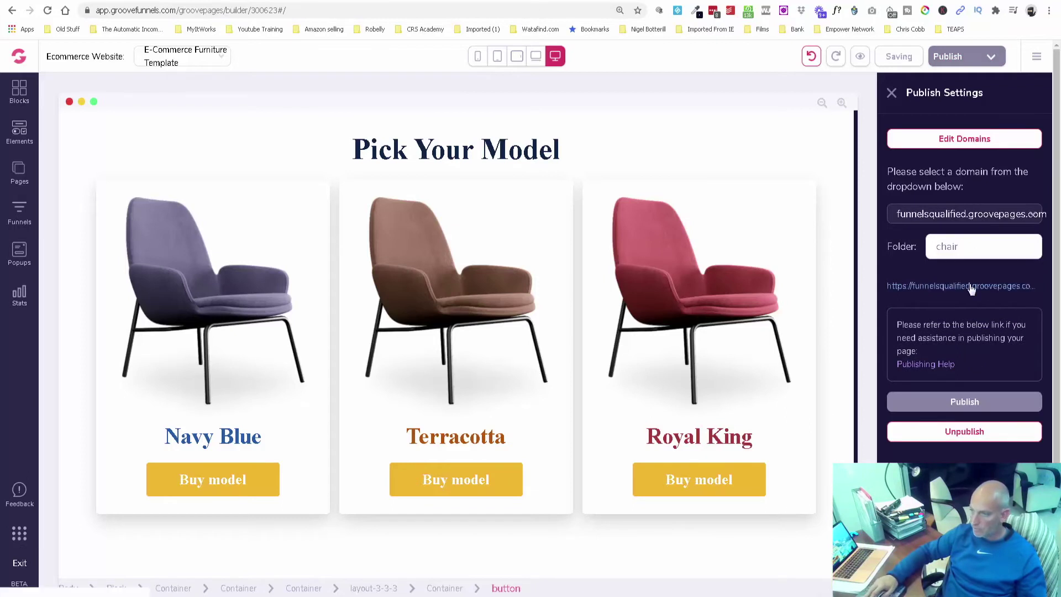
- Open the published chair page's live link in a new tab
right_click(971, 289)
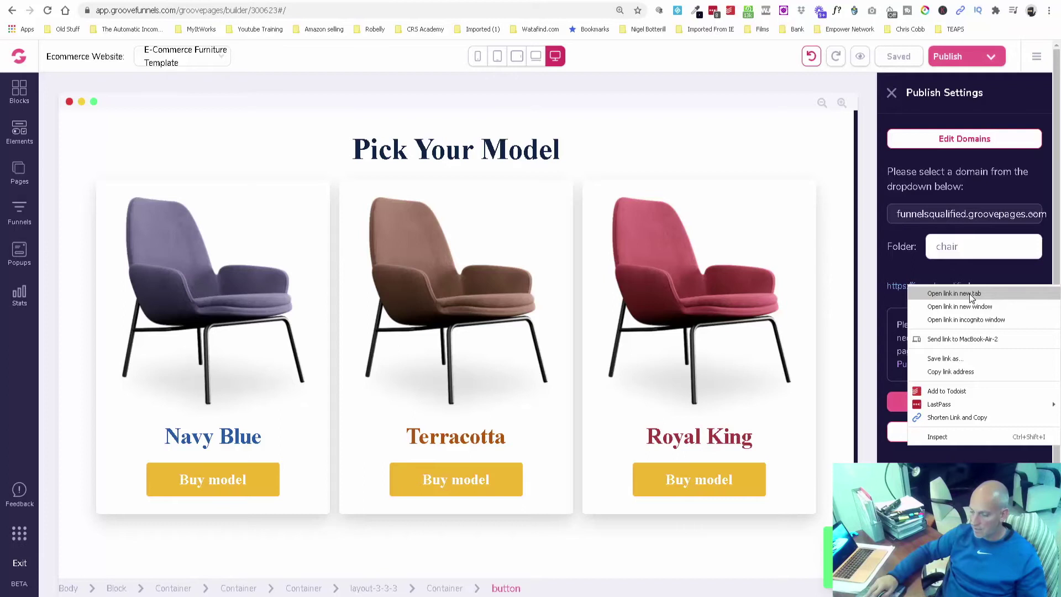
left_click(970, 294)
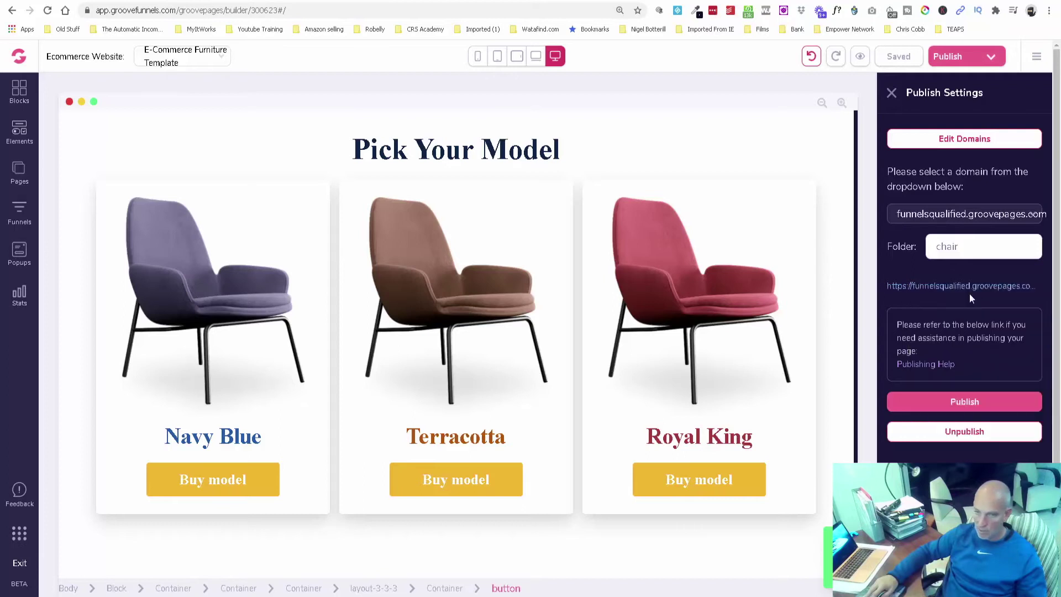
left_click(461, 1)
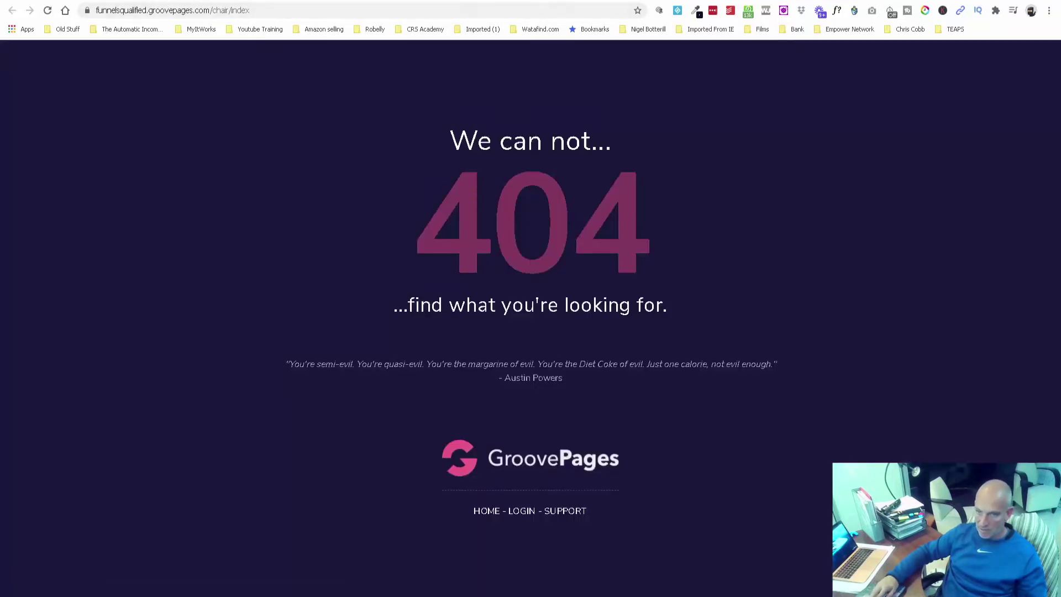
- Close the builder's publishing settings and go back to the published chair page
left_click(271, 2)
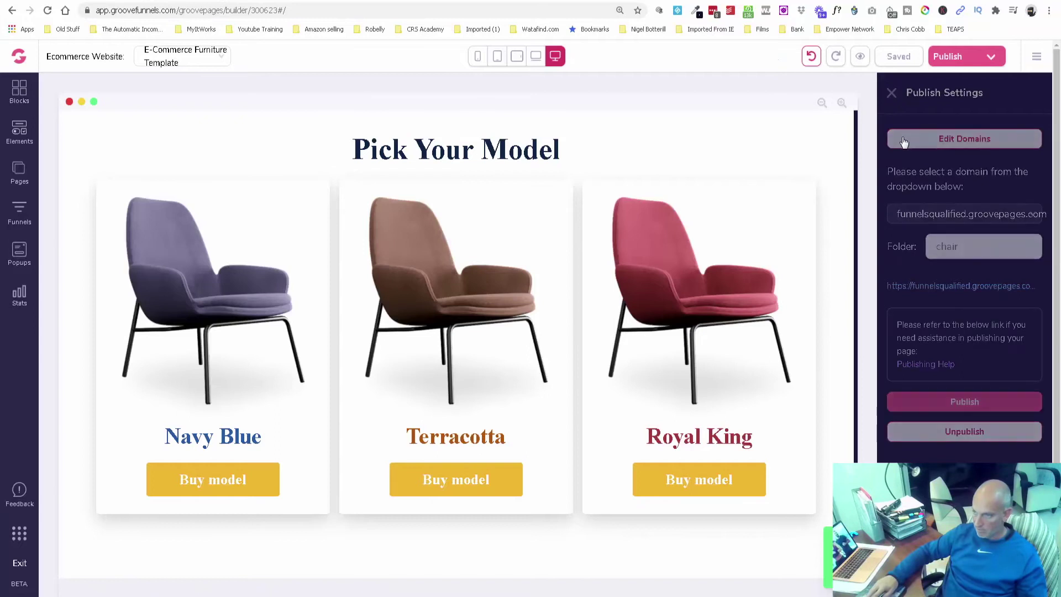
left_click(893, 95)
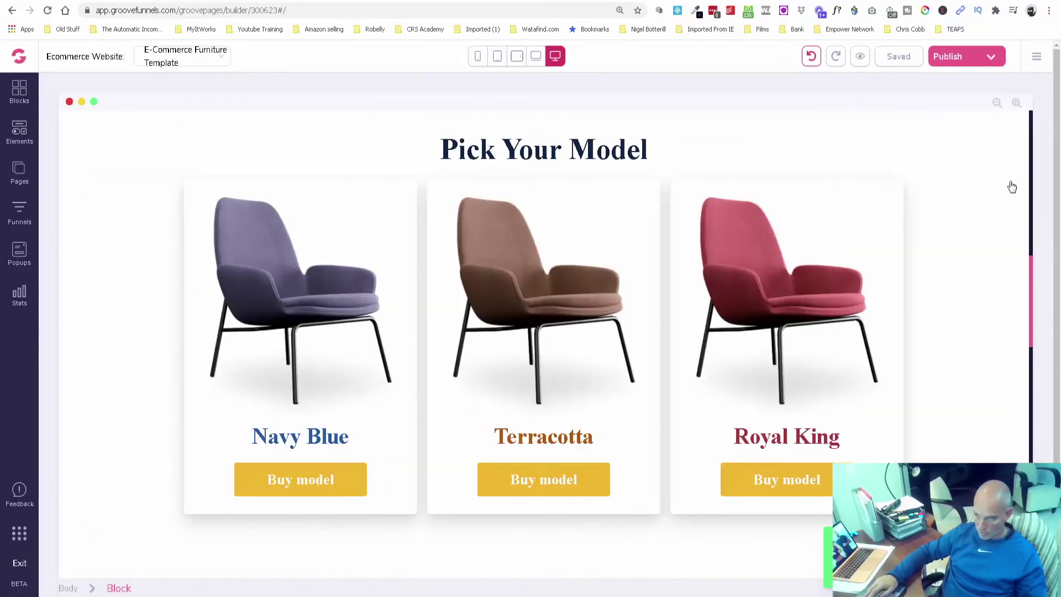
left_click(462, 1)
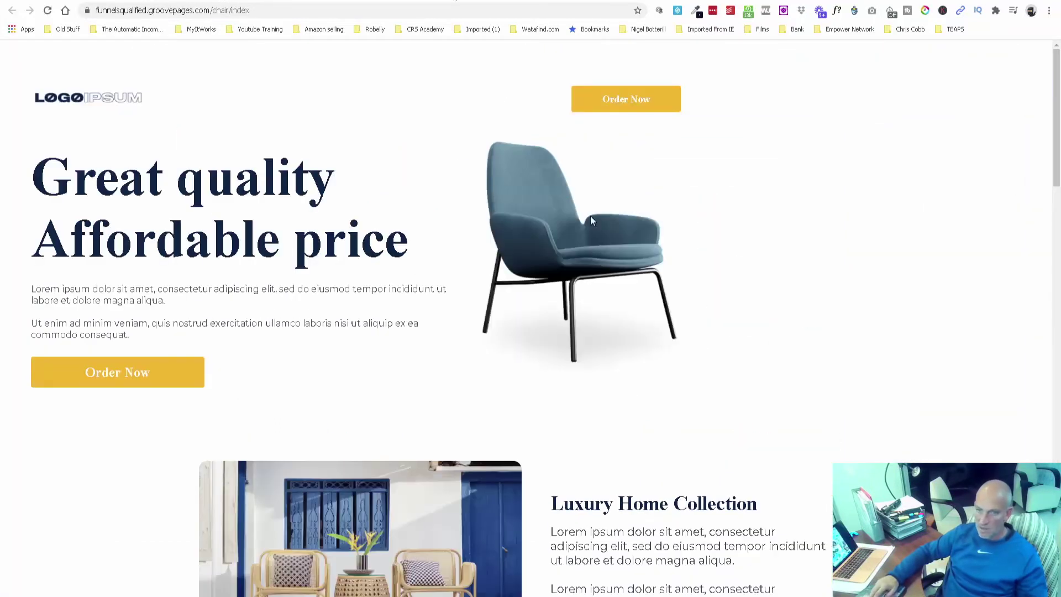
- Test the live Navy Blue Buy model button, then reopen the builder's pages list
scroll(970, 197, "down", 1)
scroll(972, 197, "down", 4)
scroll(973, 198, "down", 5)
scroll(973, 198, "down", 1)
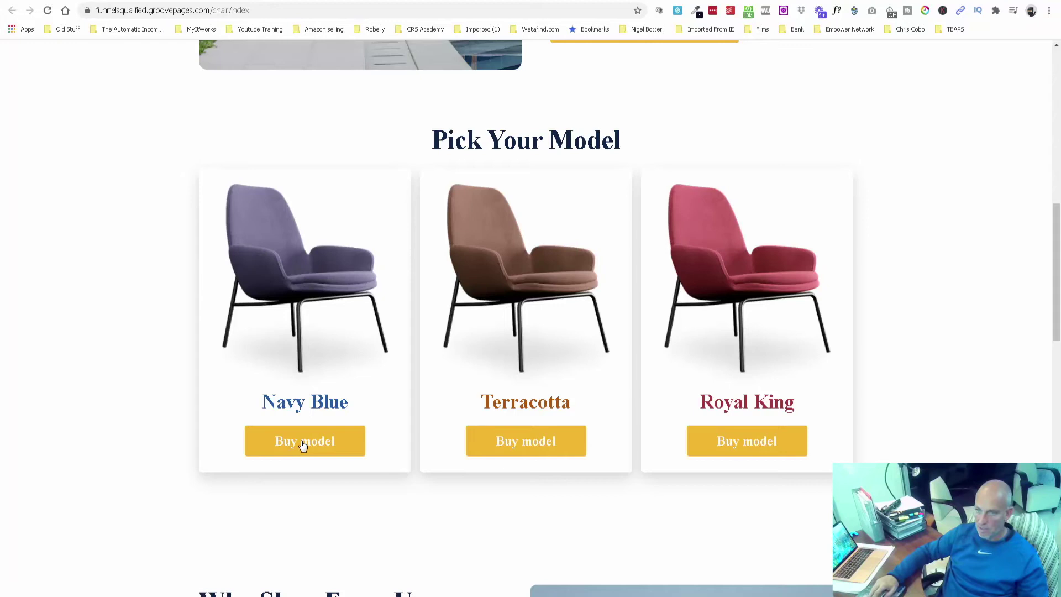
left_click(308, 471)
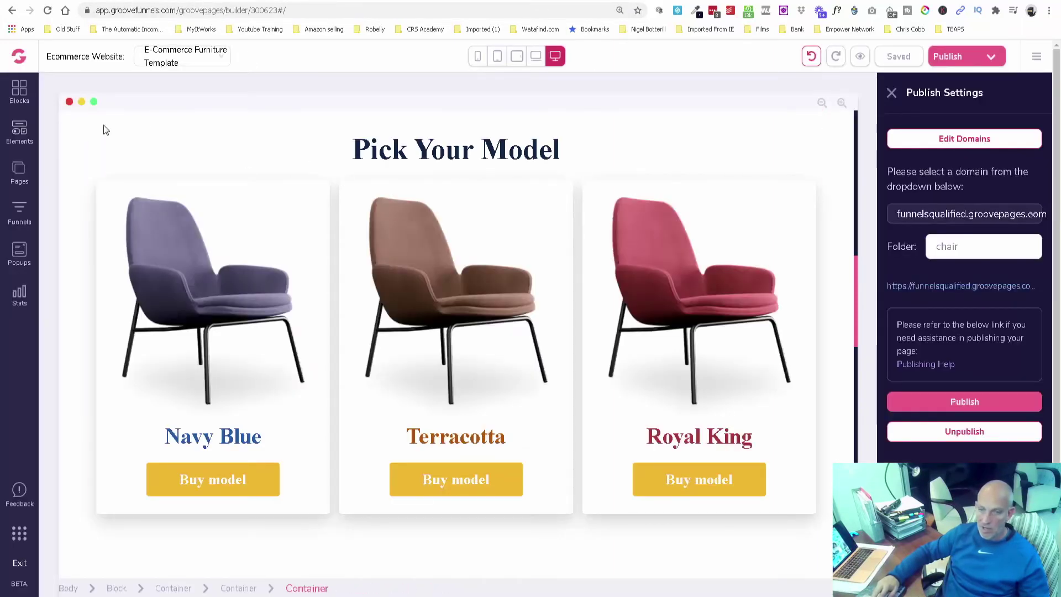
left_click(19, 172)
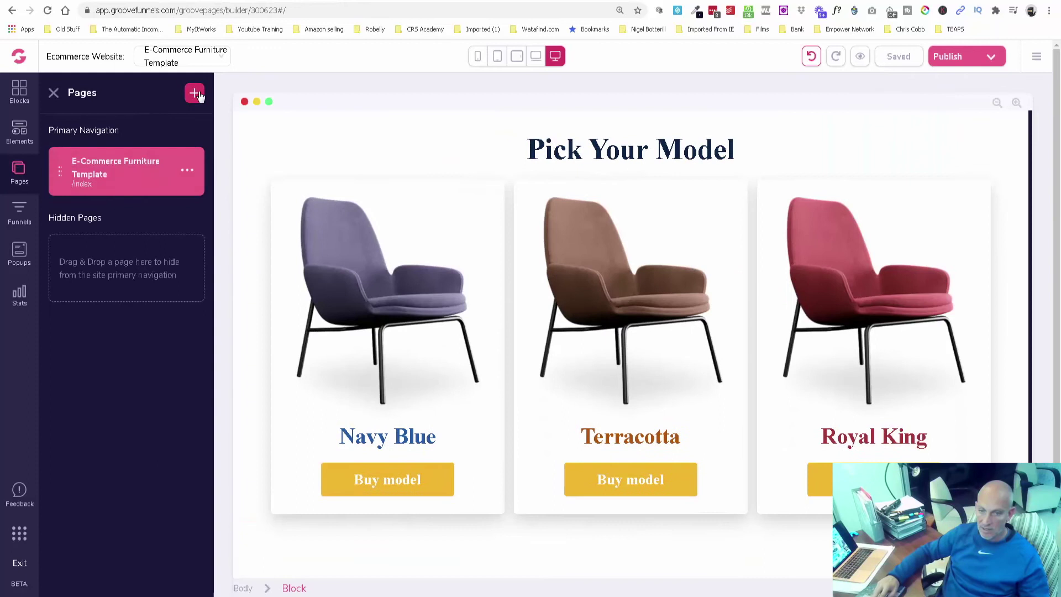
- Start a new page and browse the E-commerce and Offer, Discount or Coupon templates
left_click(195, 94)
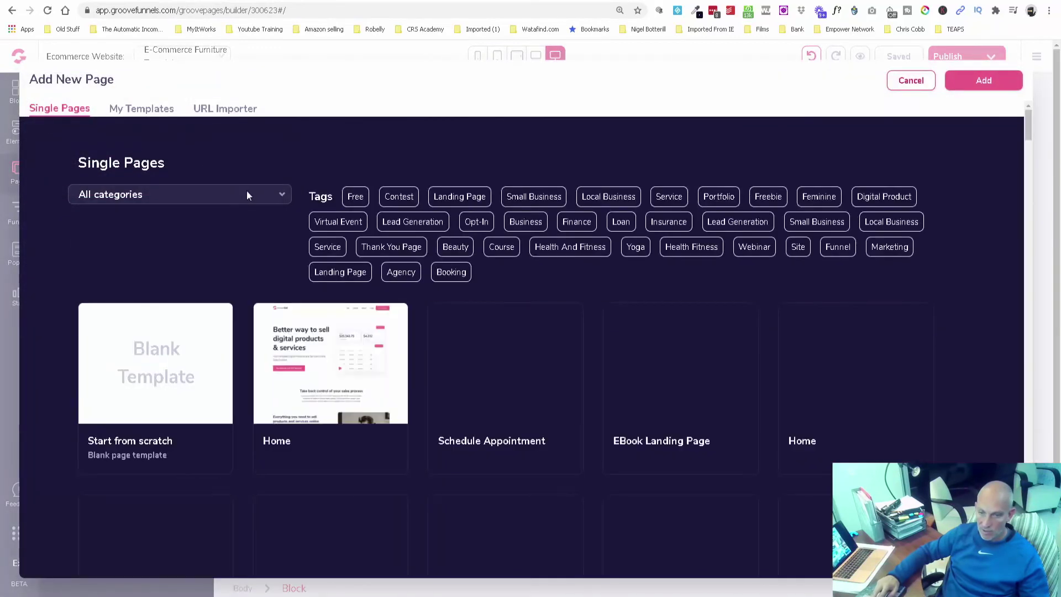
left_click(246, 193)
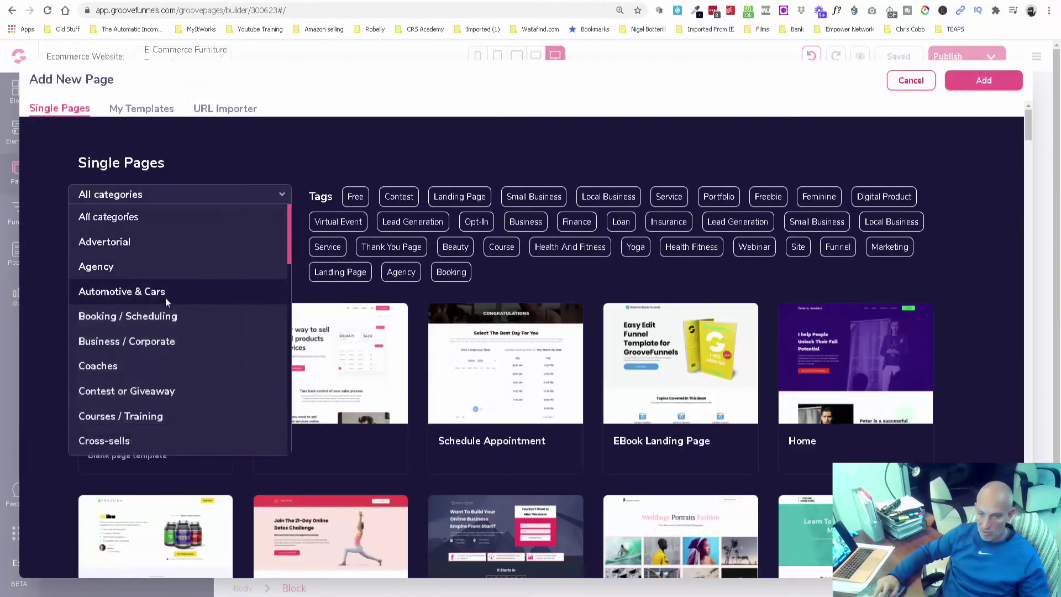
scroll(149, 387, "down", 3)
left_click(157, 379)
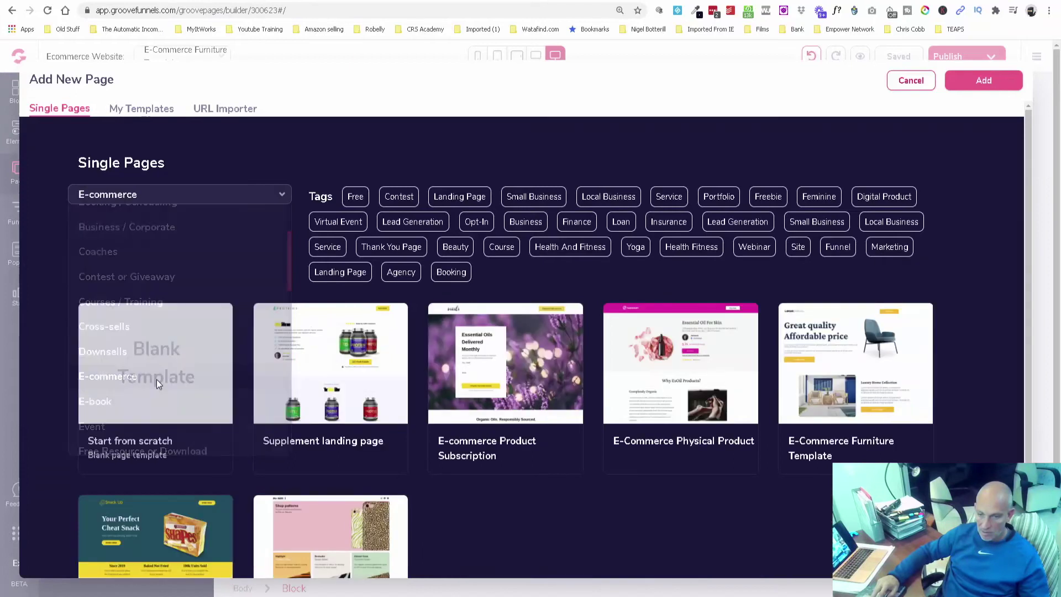
scroll(994, 351, "down", 2)
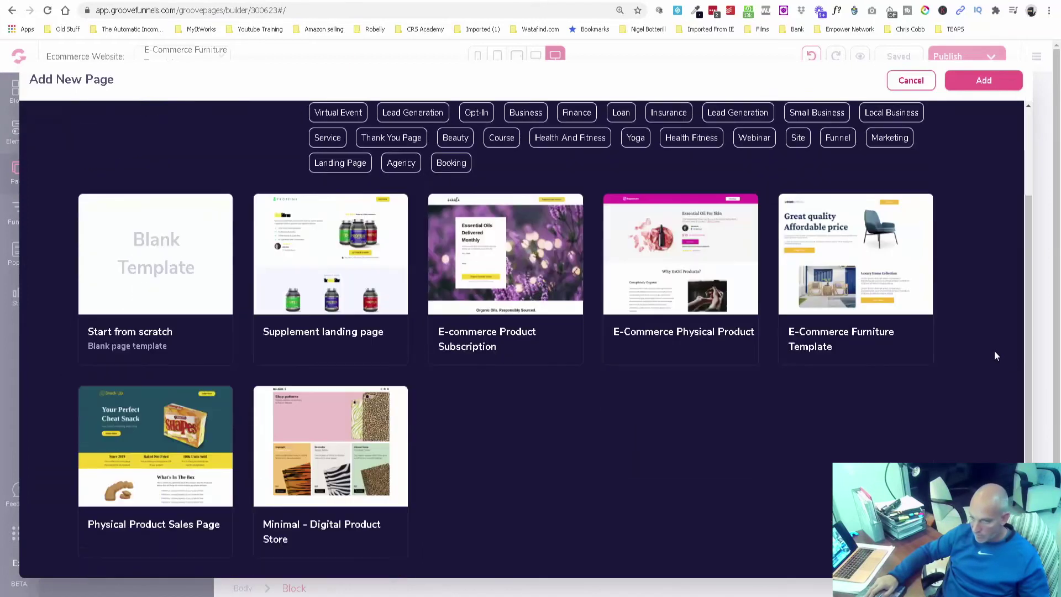
scroll(994, 350, "up", 2)
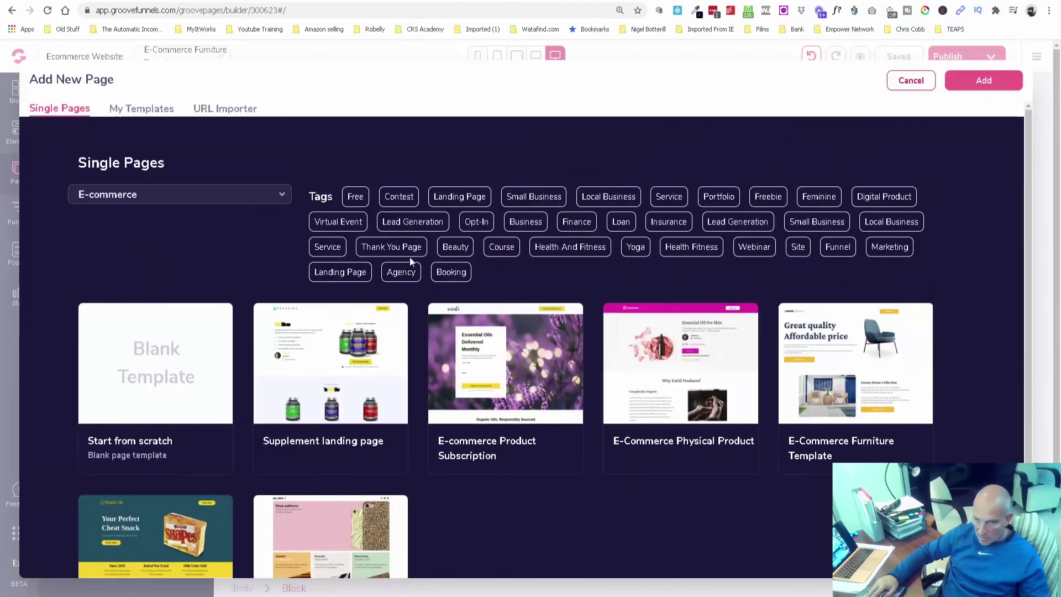
left_click(271, 198)
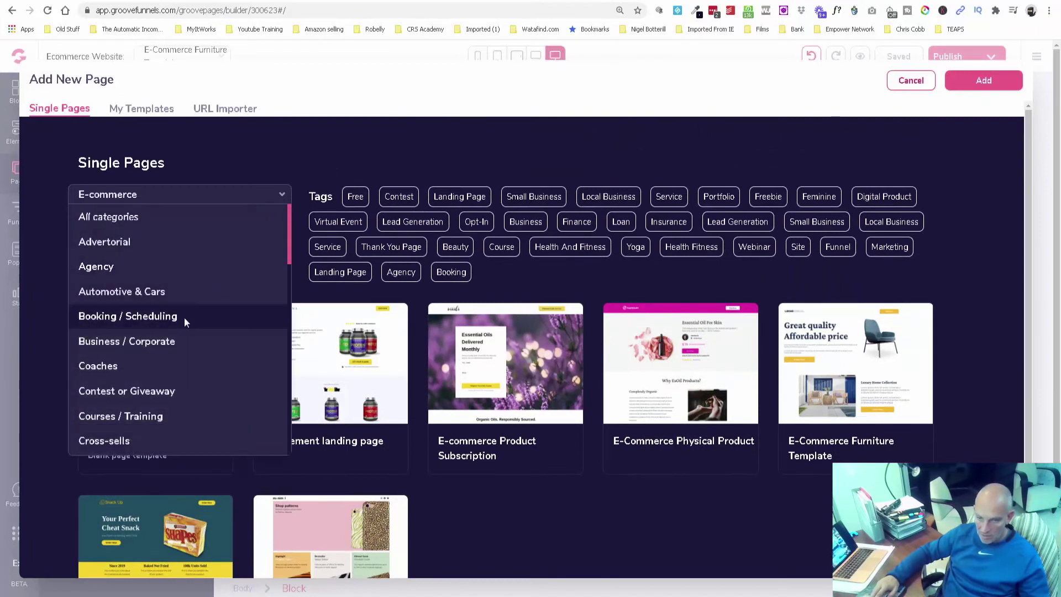
scroll(179, 365, "down", 5)
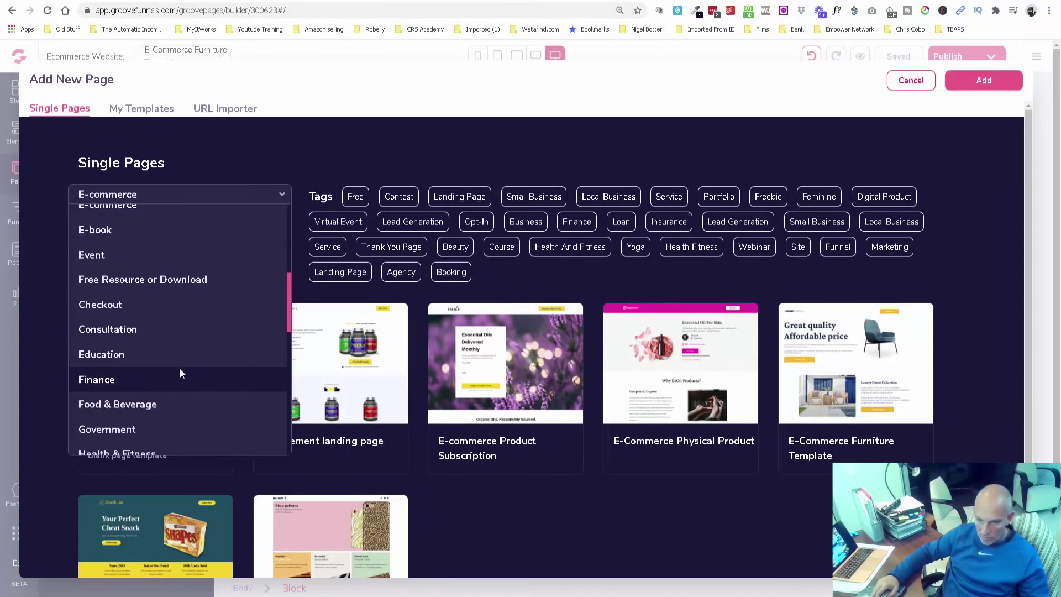
scroll(181, 369, "down", 3)
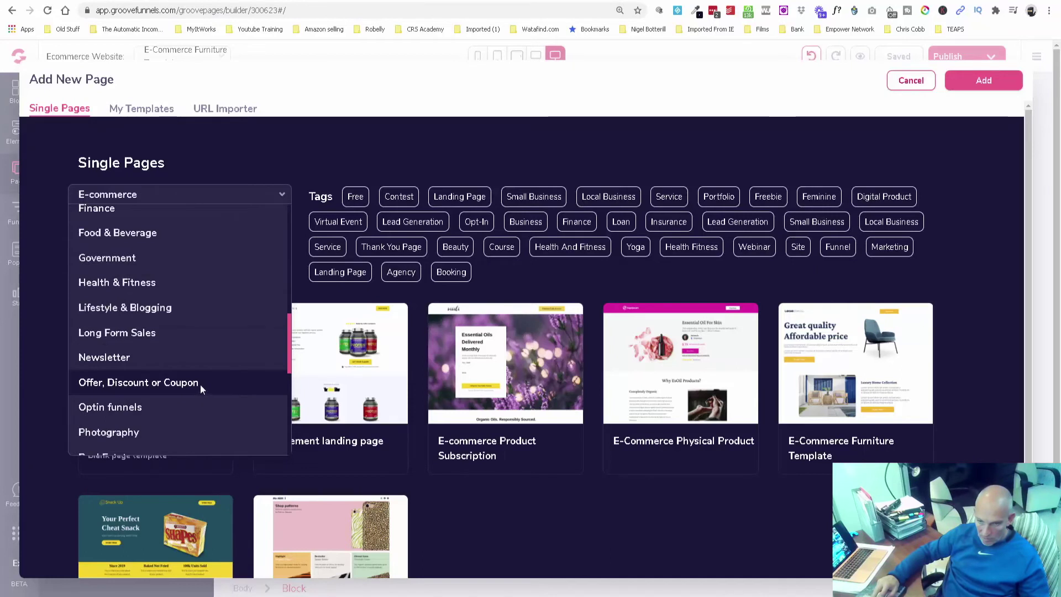
left_click(200, 383)
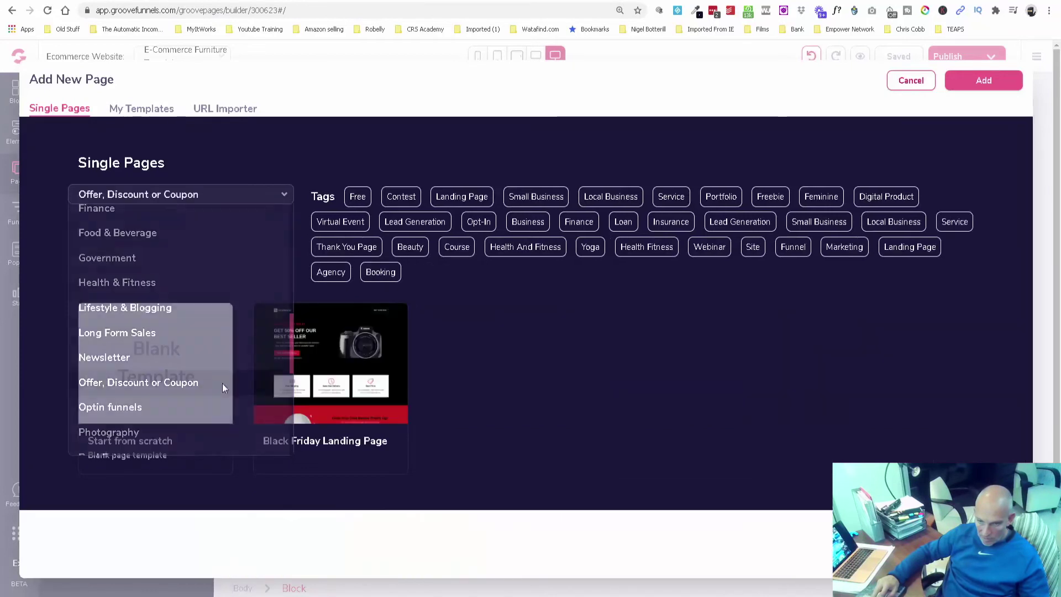
- Filter templates to Checkout and create Page 2 from the Minimal Checkout Template
left_click(272, 194)
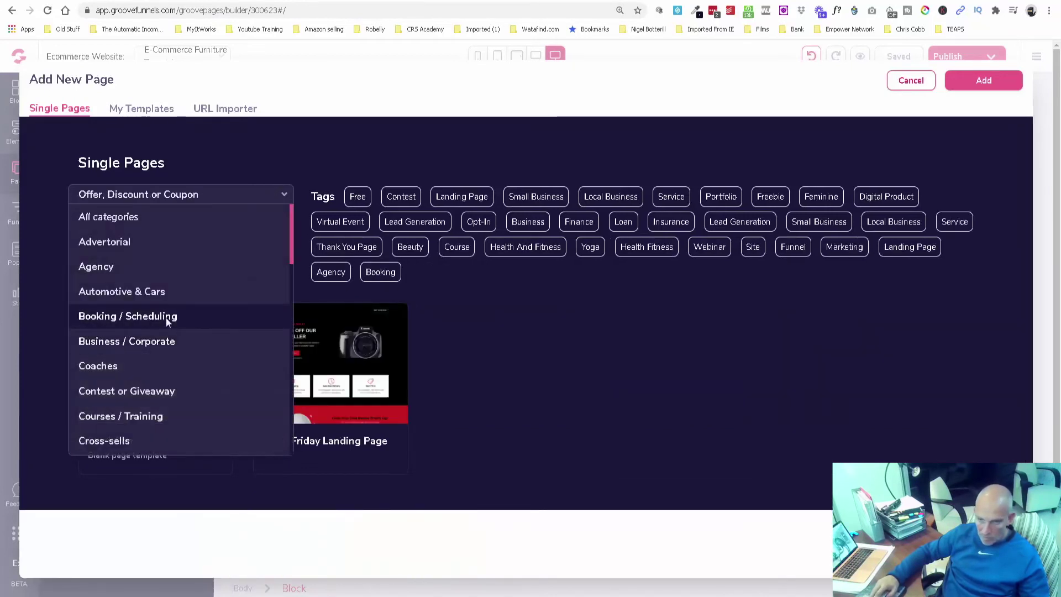
scroll(166, 317, "down", 1)
scroll(166, 317, "down", 2)
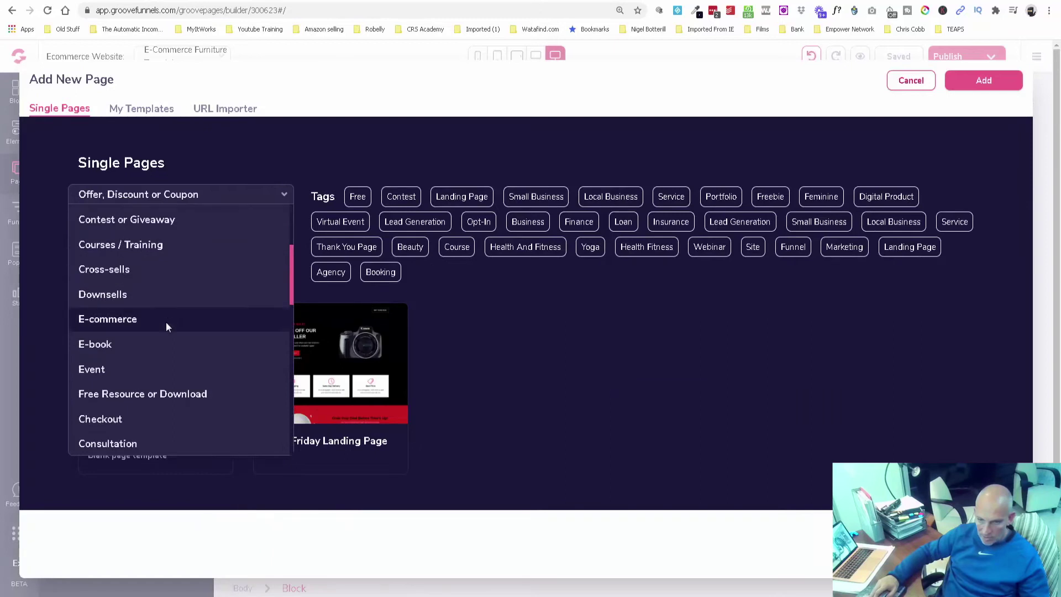
scroll(152, 342, "down", 1)
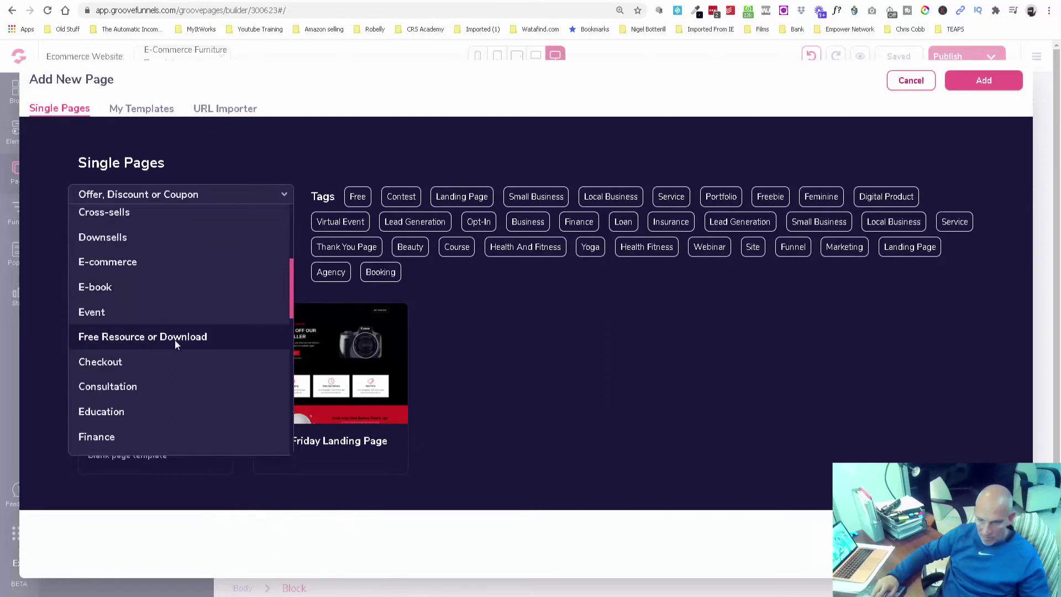
left_click(169, 363)
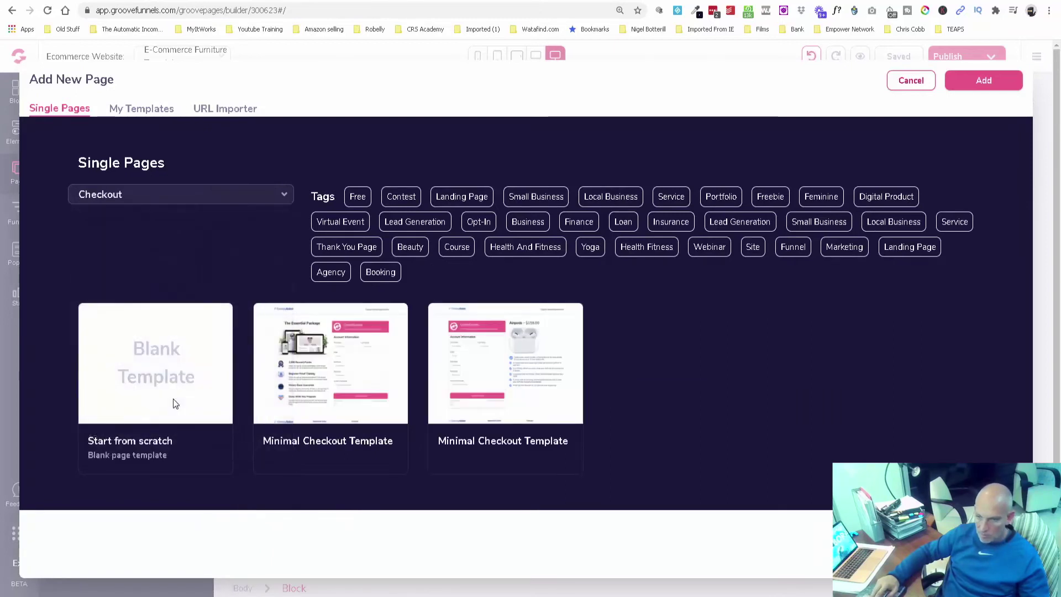
mouse_move(506, 363)
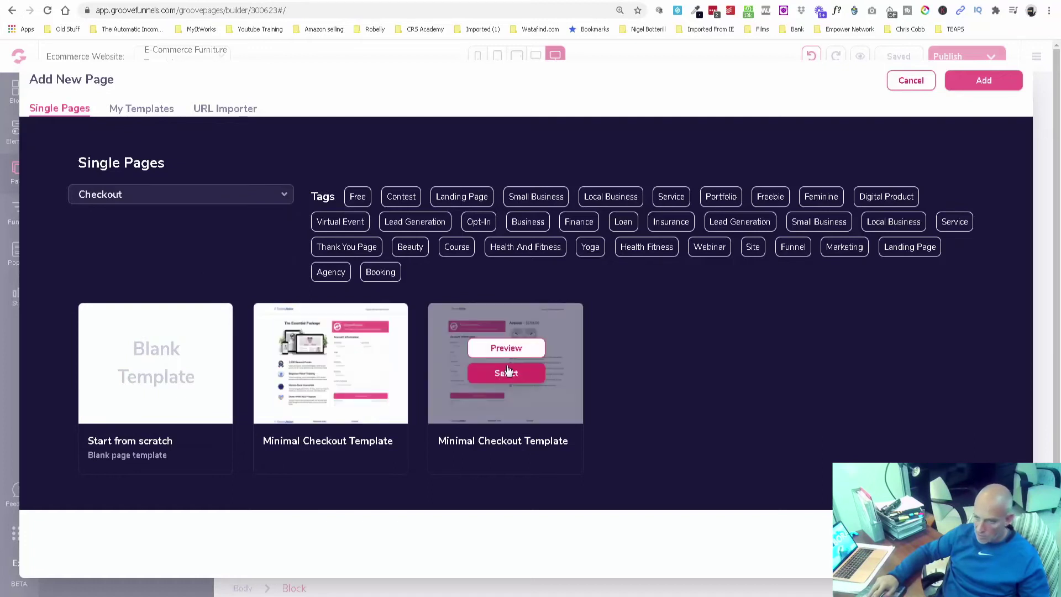
left_click(513, 376)
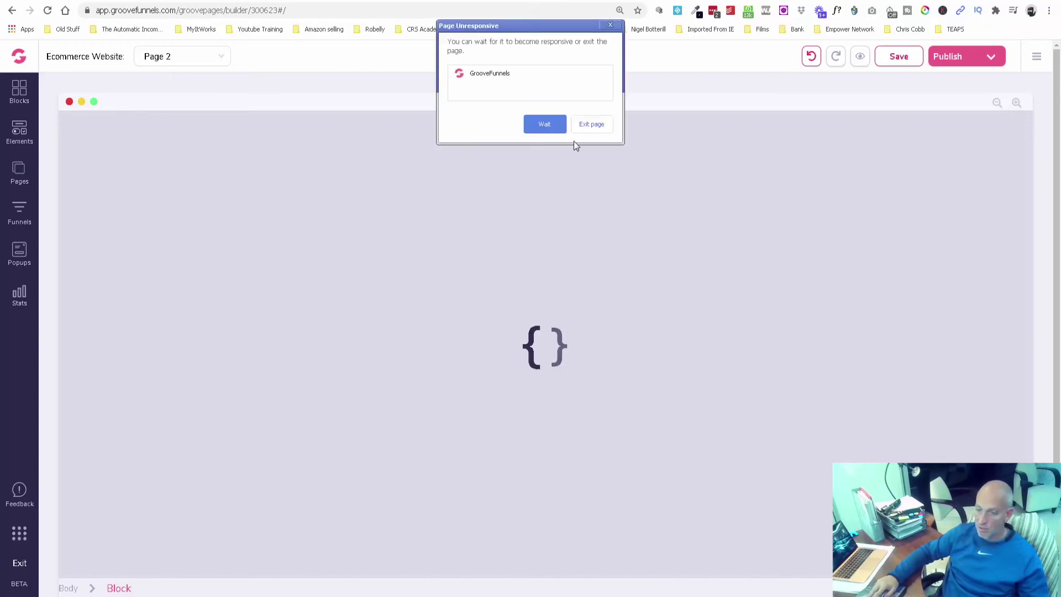
left_click(544, 124)
- Scroll through Page 2 to review the GroovySales header, Airpods $159.00 offer, checkout form and footer
scroll(821, 261, "down", 5)
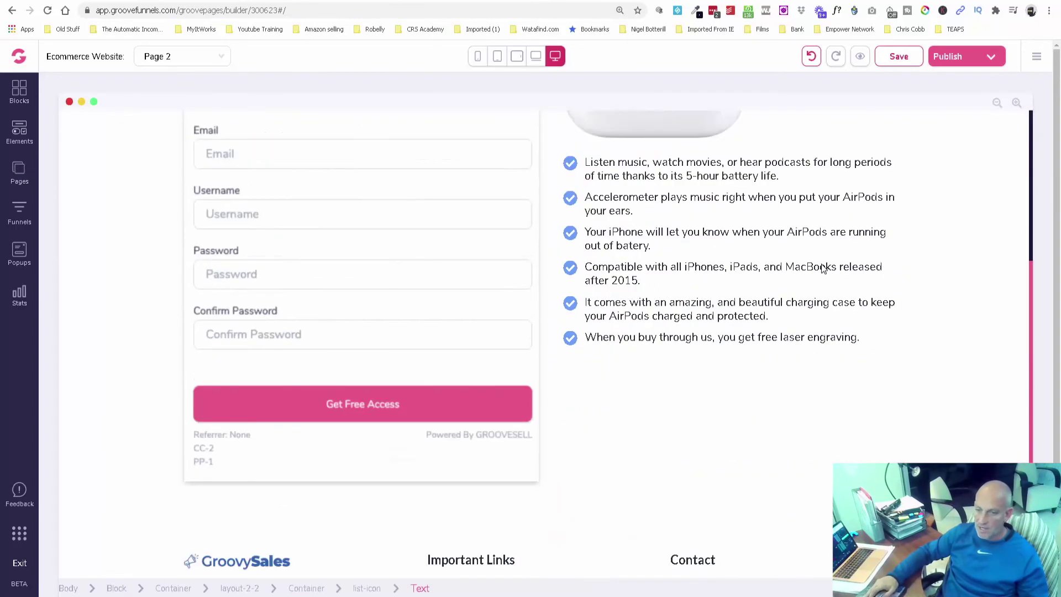
scroll(821, 264, "down", 3)
scroll(822, 264, "up", 8)
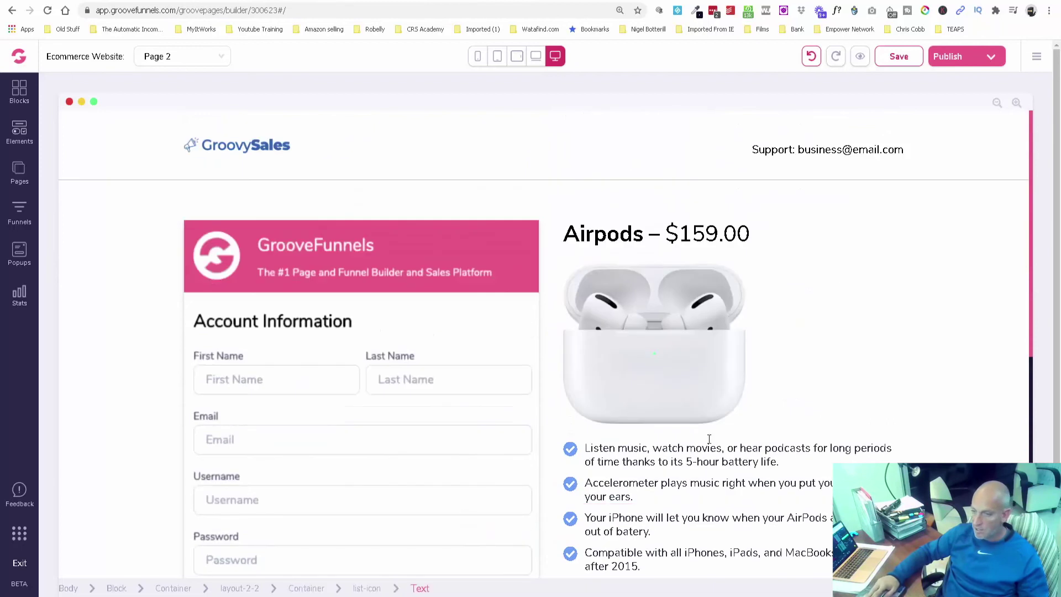
scroll(822, 264, "down", 3)
scroll(830, 364, "down", 5)
scroll(837, 363, "up", 5)
scroll(836, 364, "up", 2)
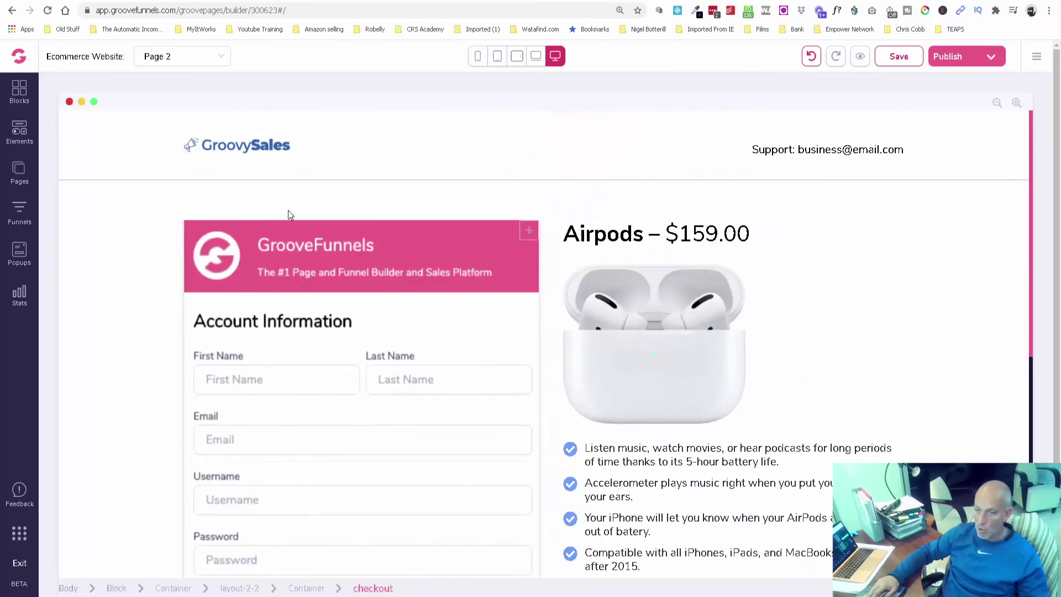
scroll(763, 241, "down", 5)
scroll(719, 287, "down", 1)
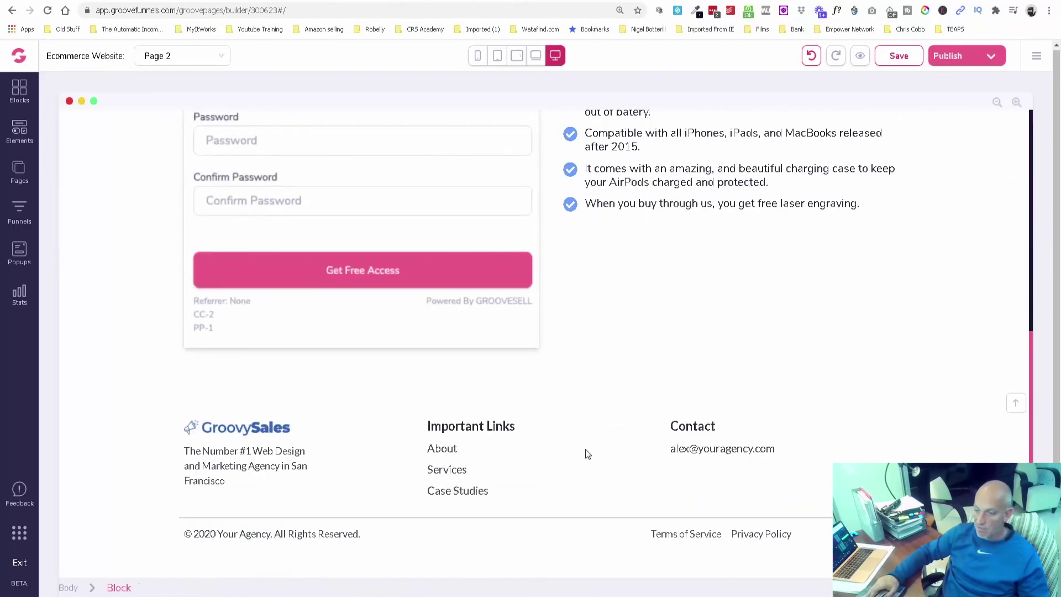
scroll(502, 469, "up", 5)
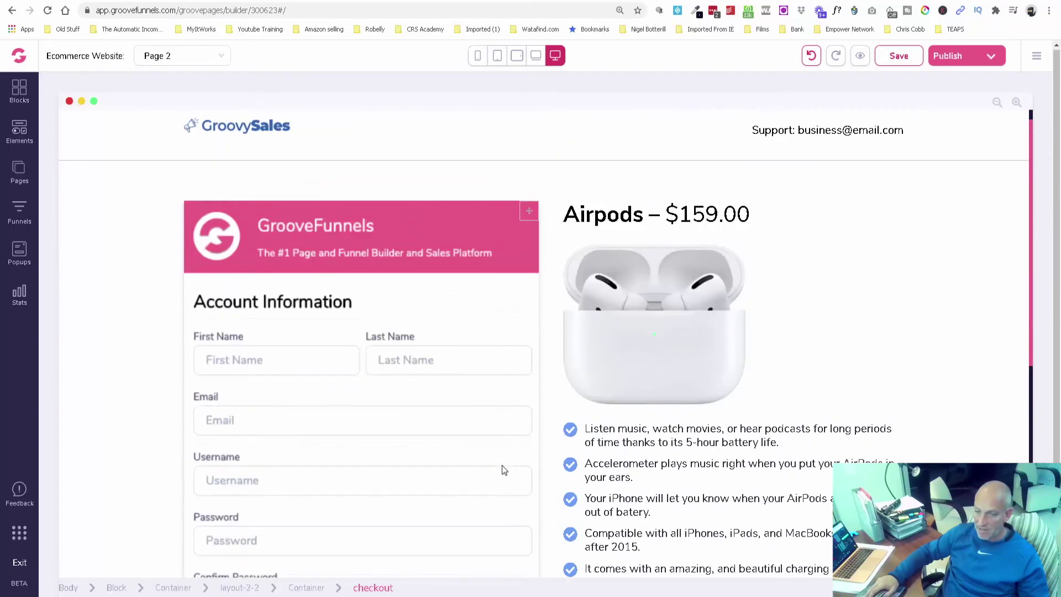
- Switch Page 2's checkout element to the 'Use embed code' checkout style
left_click(390, 309)
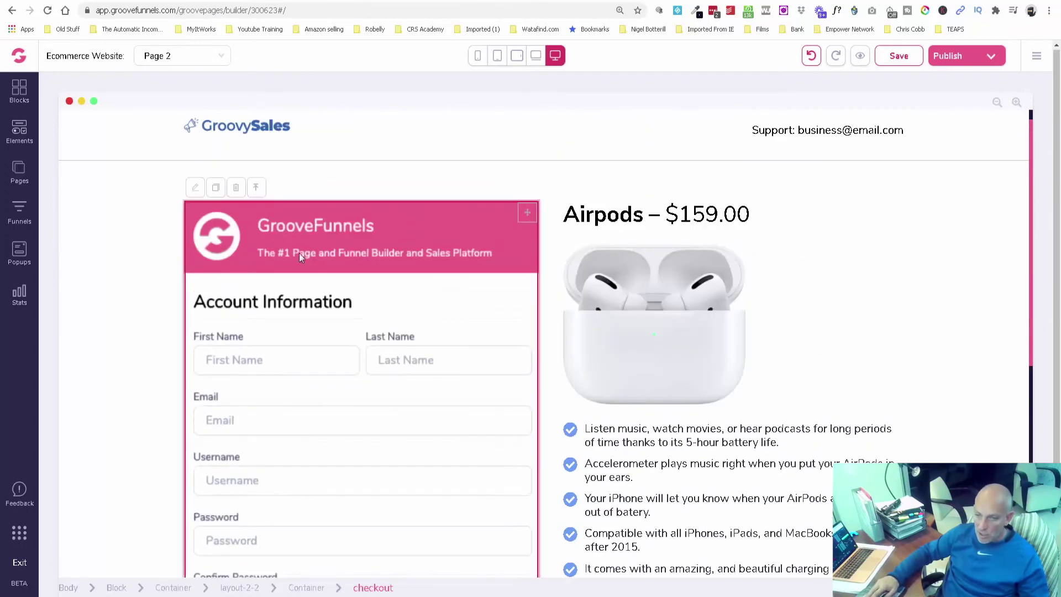
left_click(211, 197)
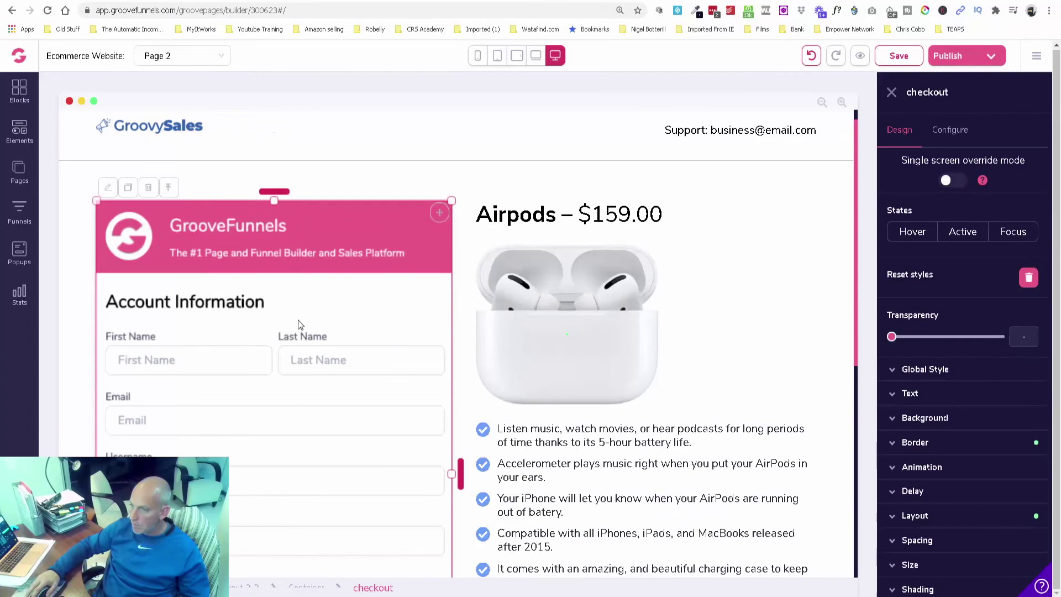
left_click(951, 133)
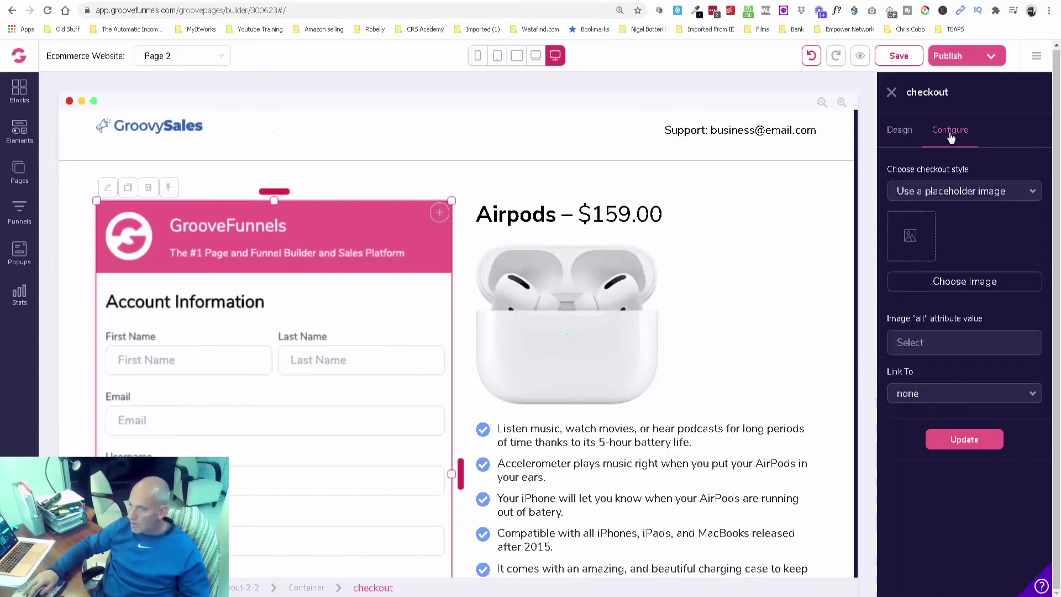
left_click(1013, 193)
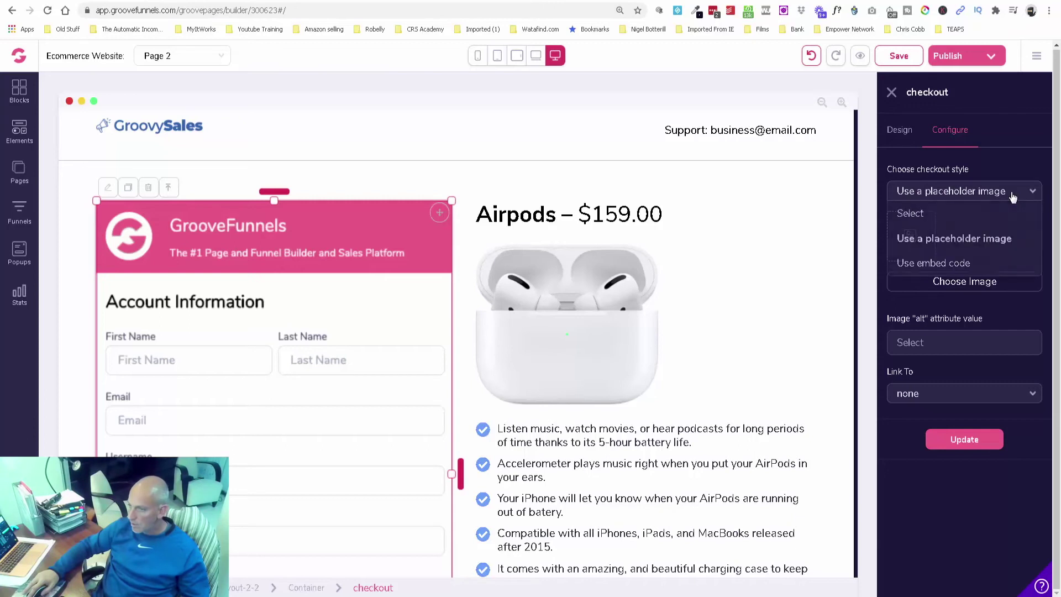
left_click(996, 263)
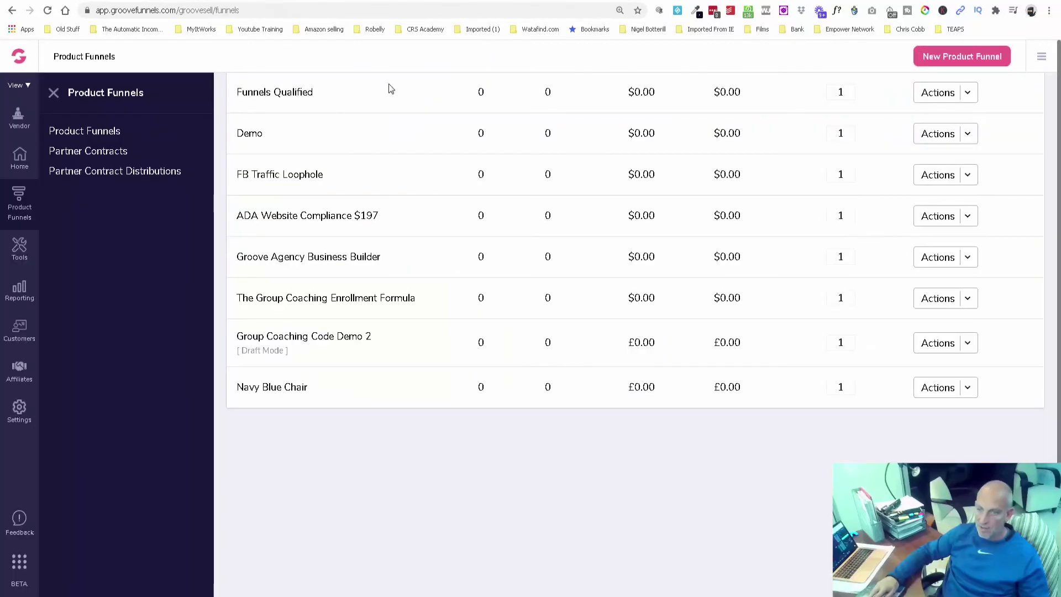
- Select the Navy Blue Chair single-price 1-step embedded checkout code via Manage Products
left_click(965, 389)
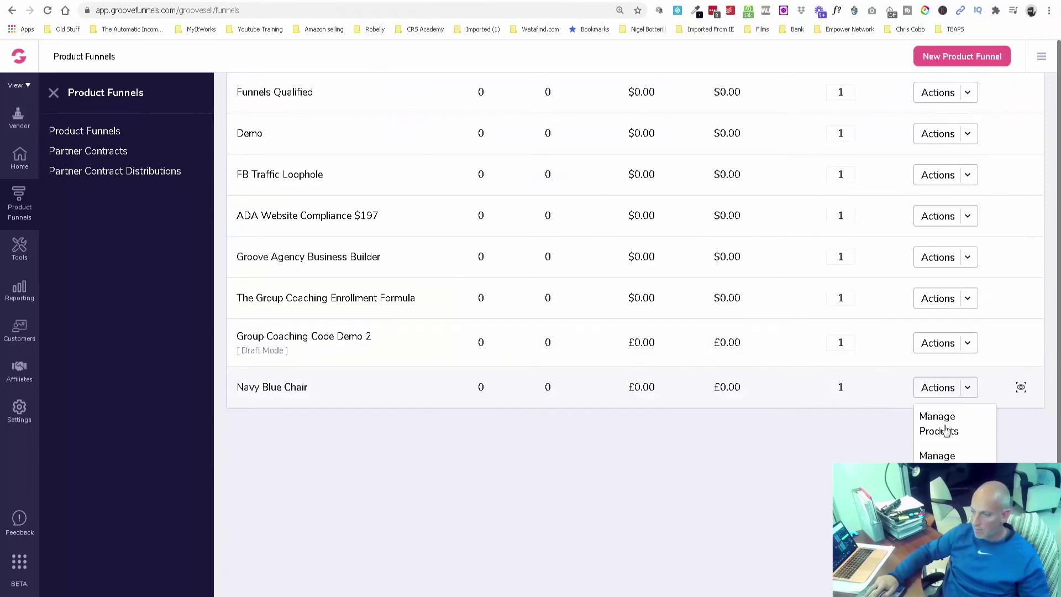
left_click(947, 432)
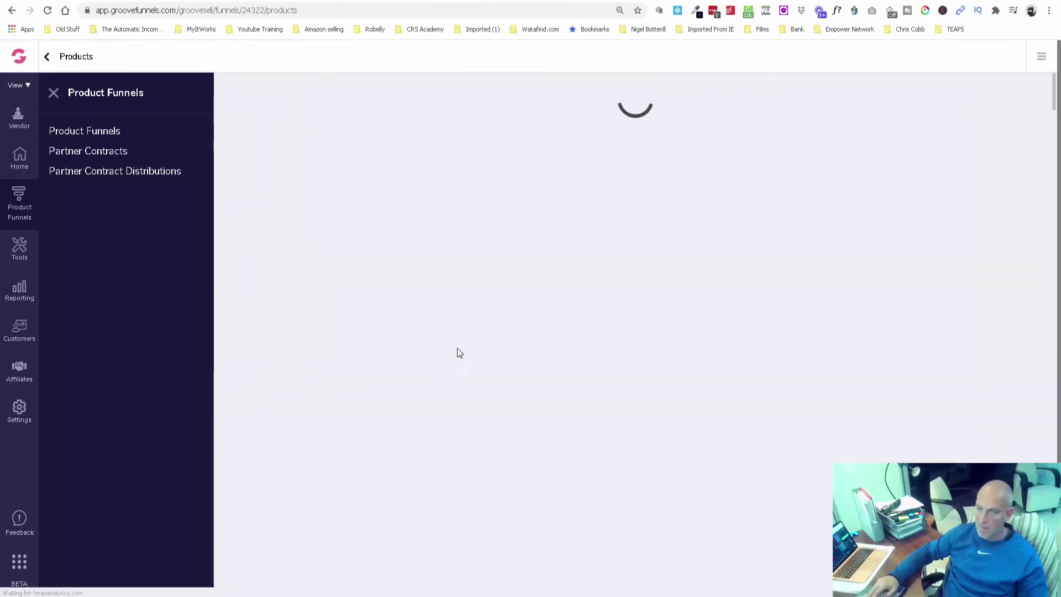
left_click(840, 177)
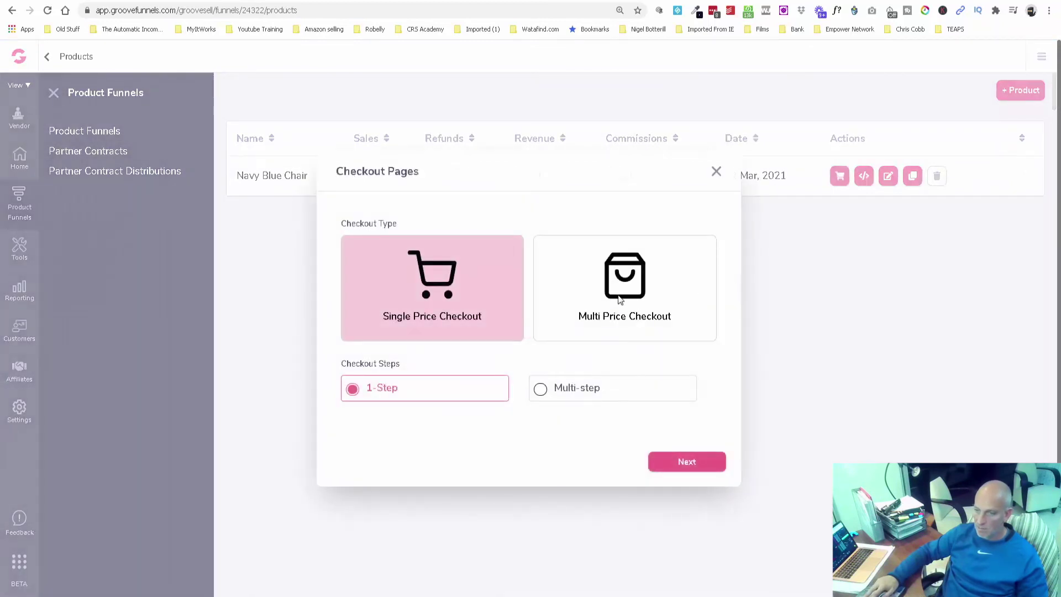
left_click(695, 464)
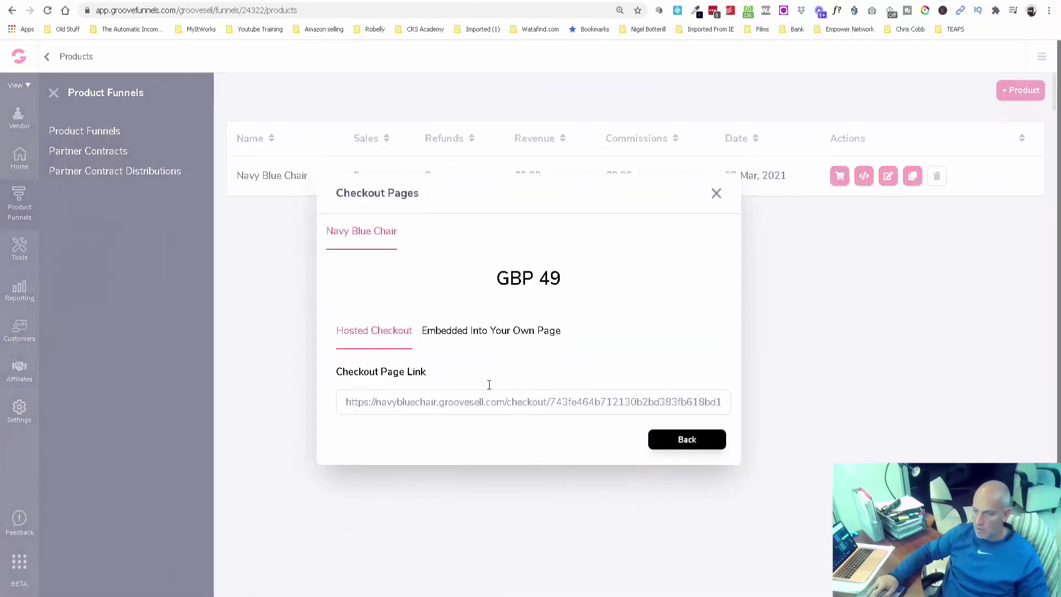
left_click(458, 330)
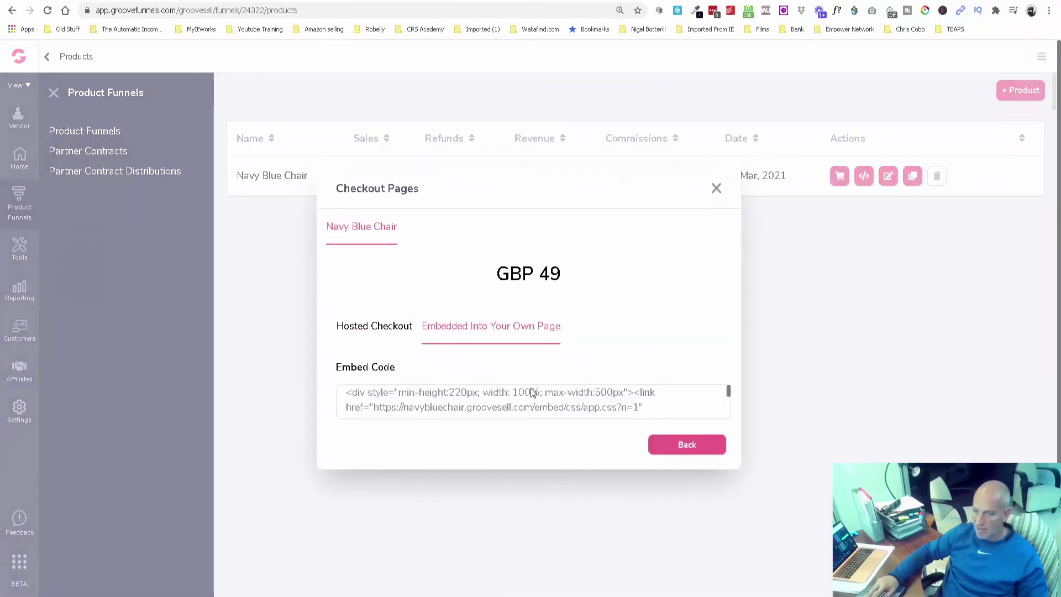
left_click(631, 402)
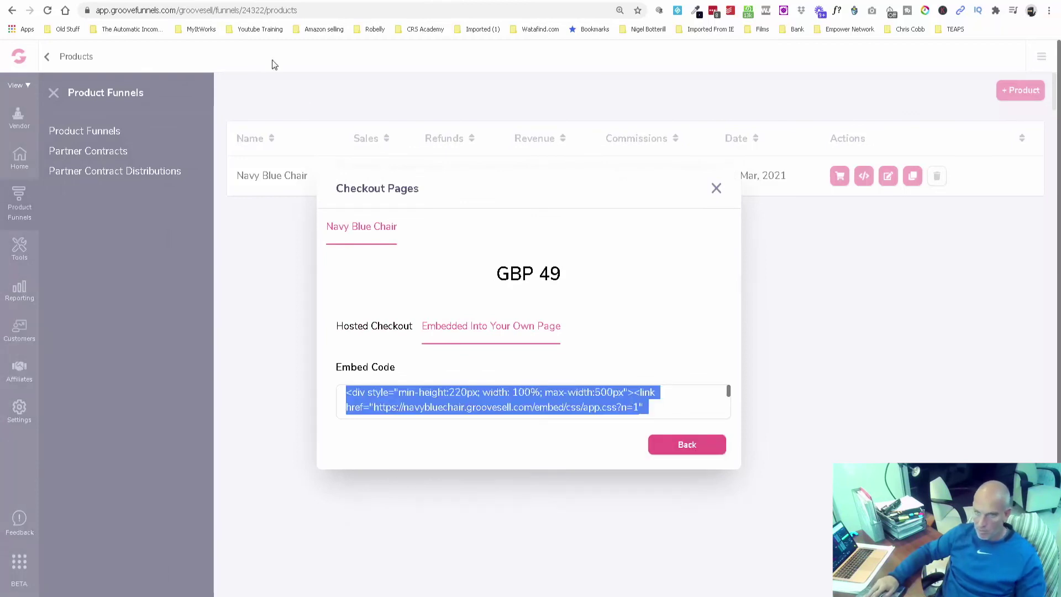
left_click(219, 4)
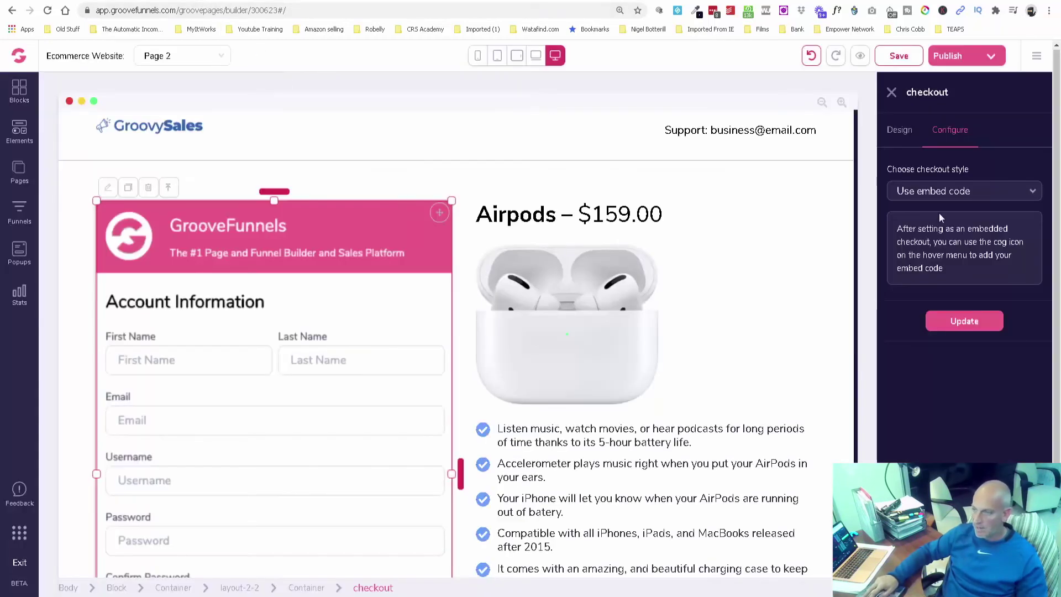
- Paste the Navy Blue Chair embed code into the checkout block's source code and save
left_click(969, 323)
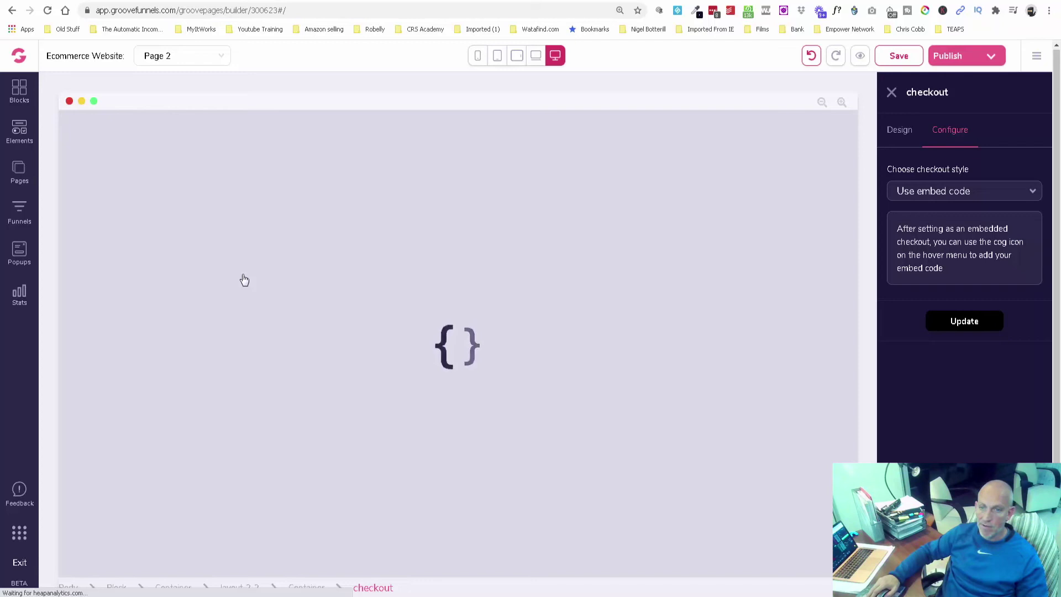
left_click(540, 121)
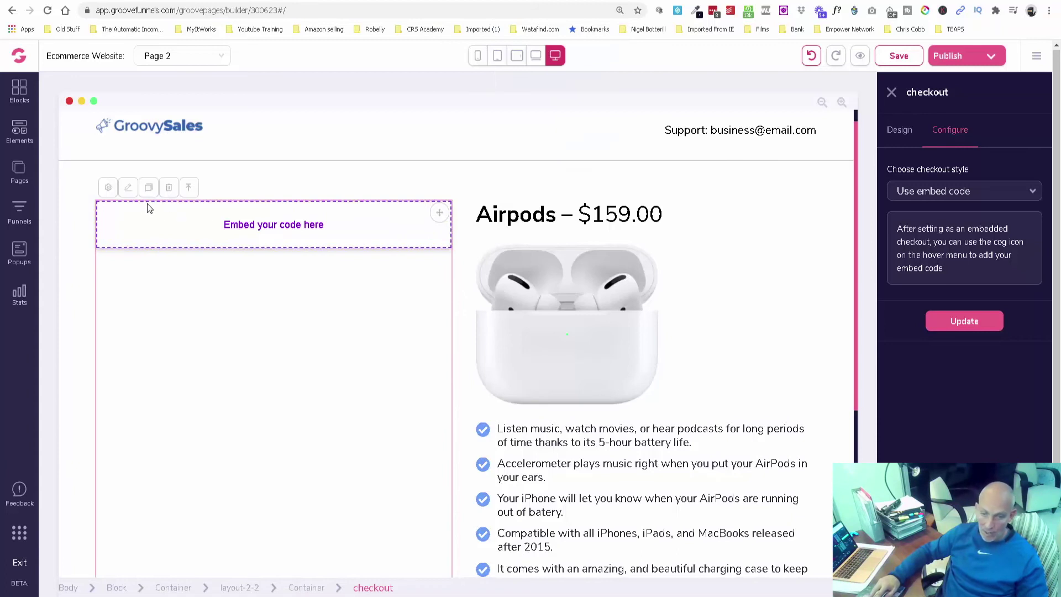
left_click(107, 188)
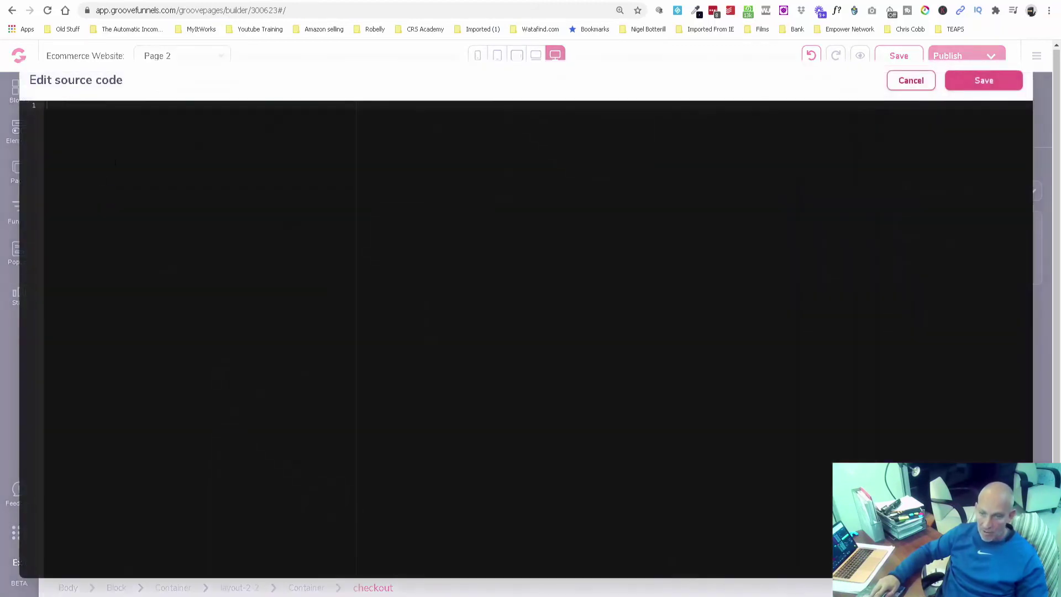
key("ctrl+v")
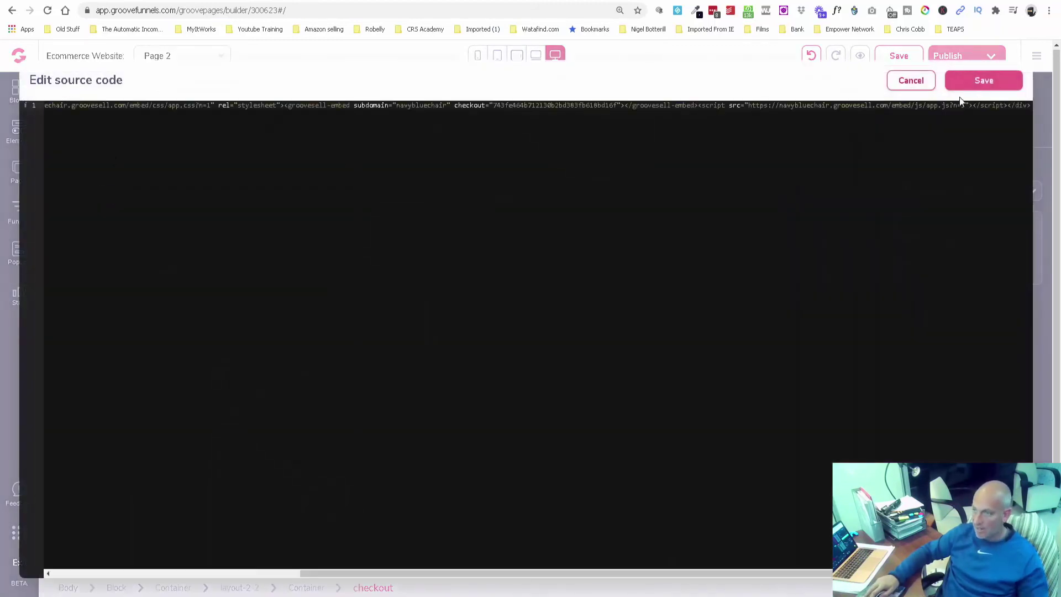
left_click(983, 86)
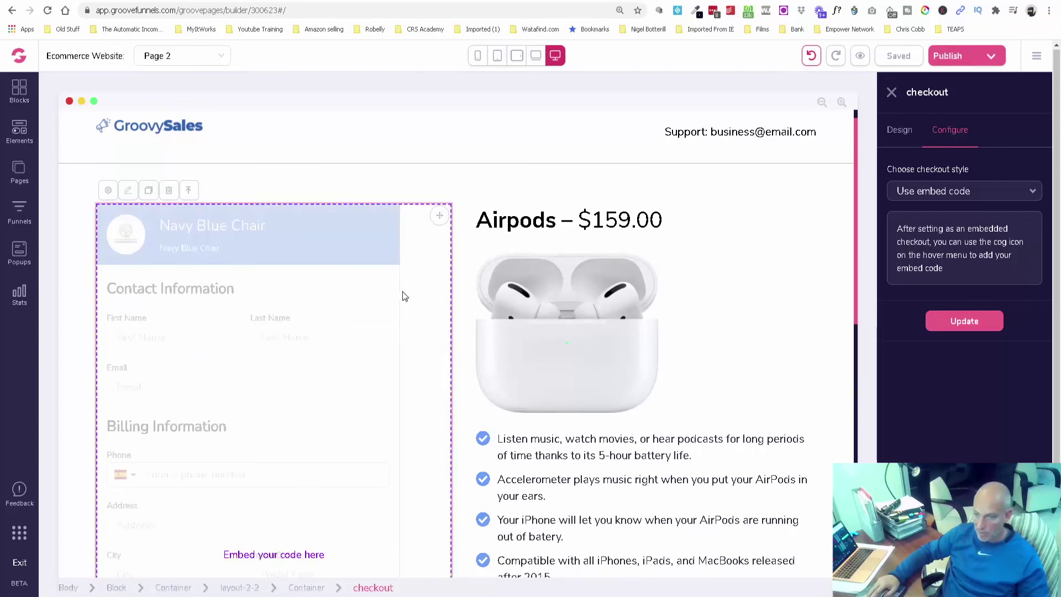
- Republish Page 2 to the chair folder on funnelsqualified.groovepages.com and view the live chair site
scroll(418, 375, "down", 5)
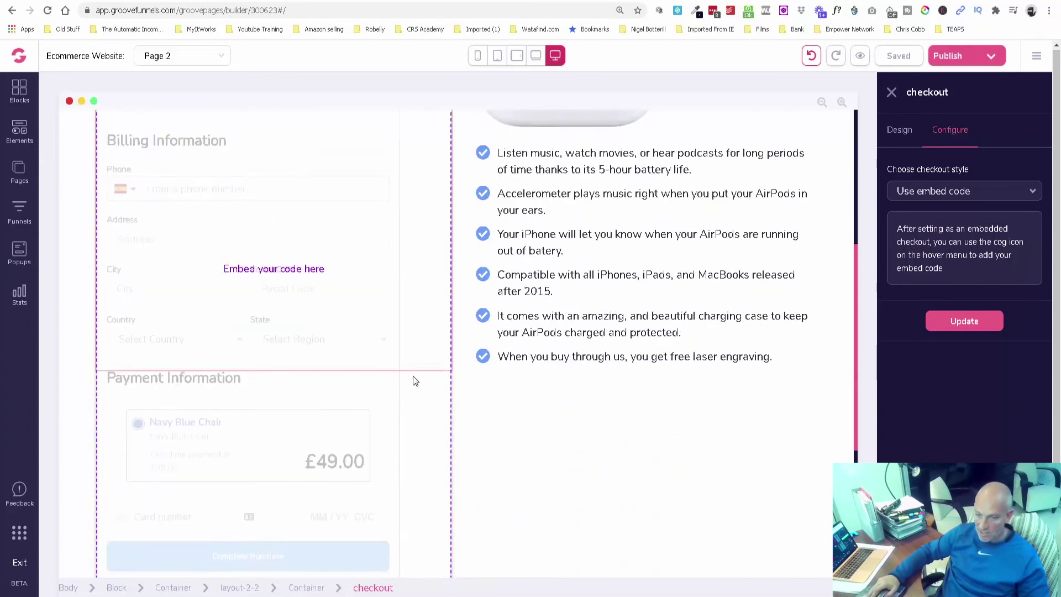
scroll(411, 375, "down", 1)
scroll(411, 387, "up", 1)
scroll(412, 387, "up", 5)
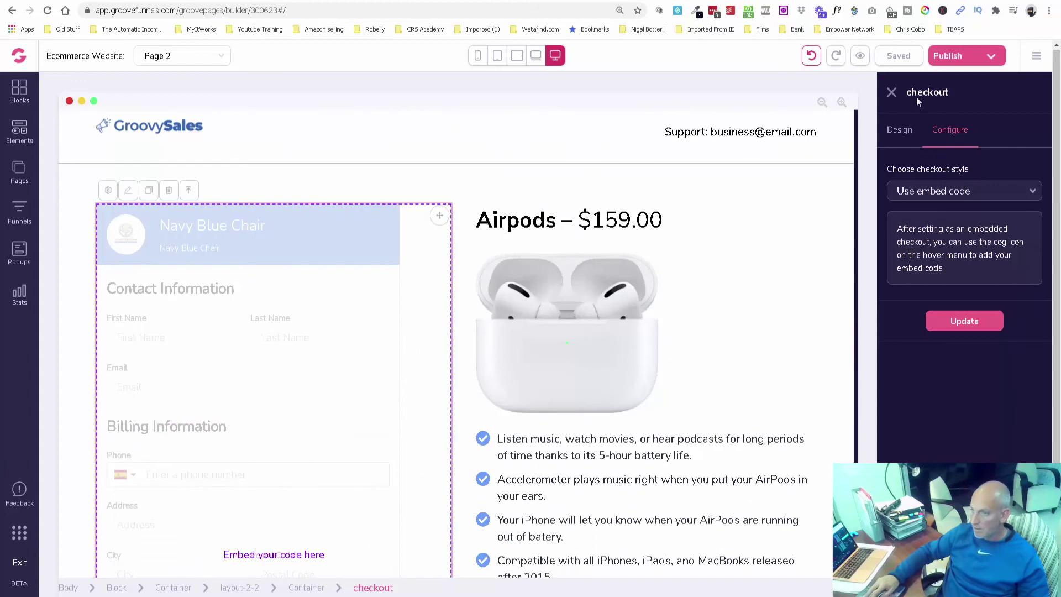
left_click(991, 64)
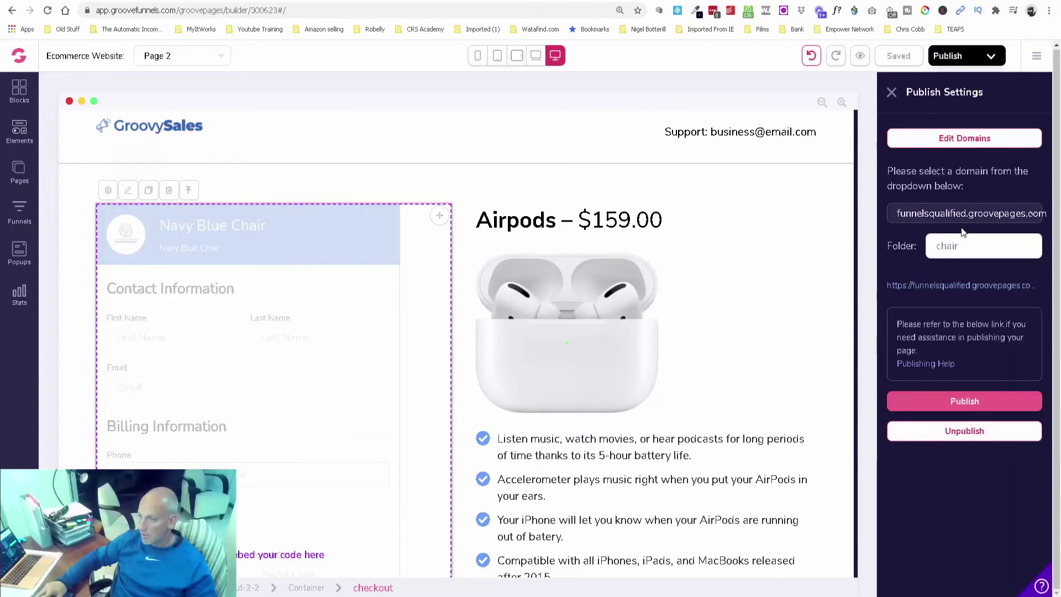
left_click(977, 401)
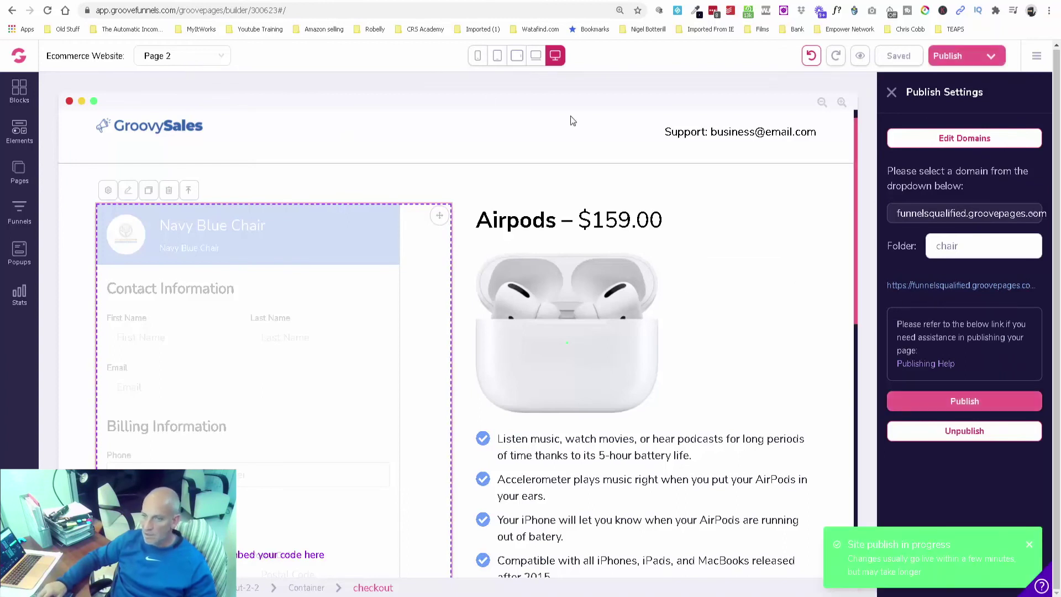
left_click(455, 1)
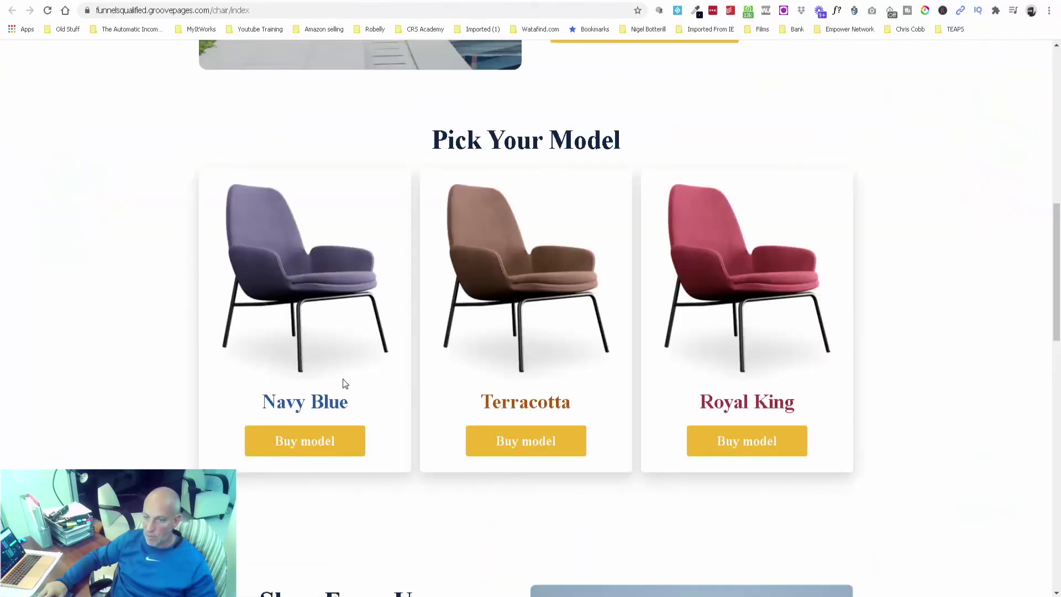
- Copy the published Page 2 URL from the builder and load it in the browser
key("ctrl+w")
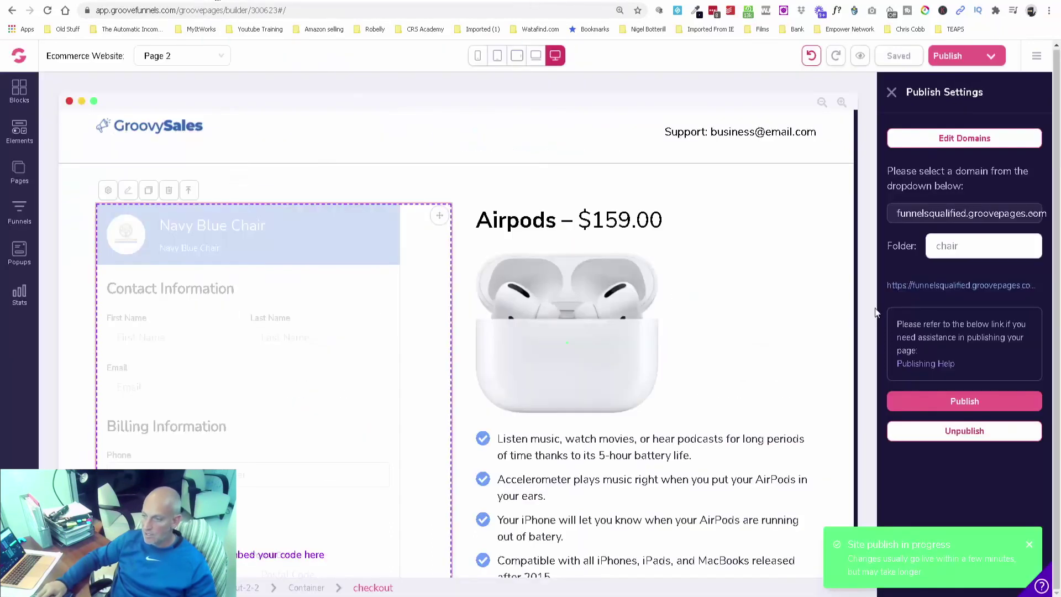
right_click(971, 292)
left_click(950, 293)
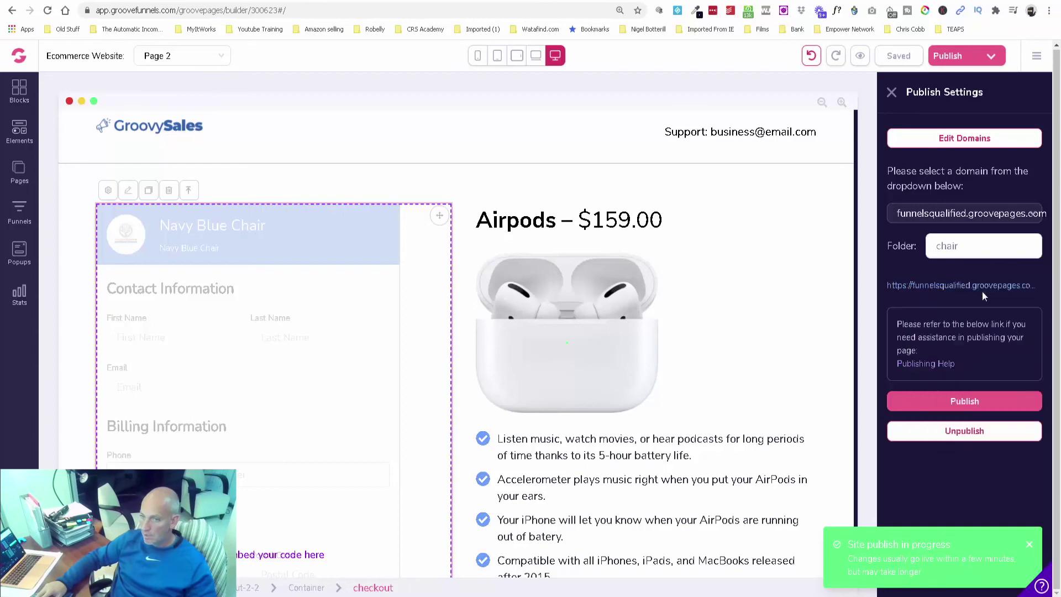
left_click(465, 5)
key("ctrl+v")
key("Return")
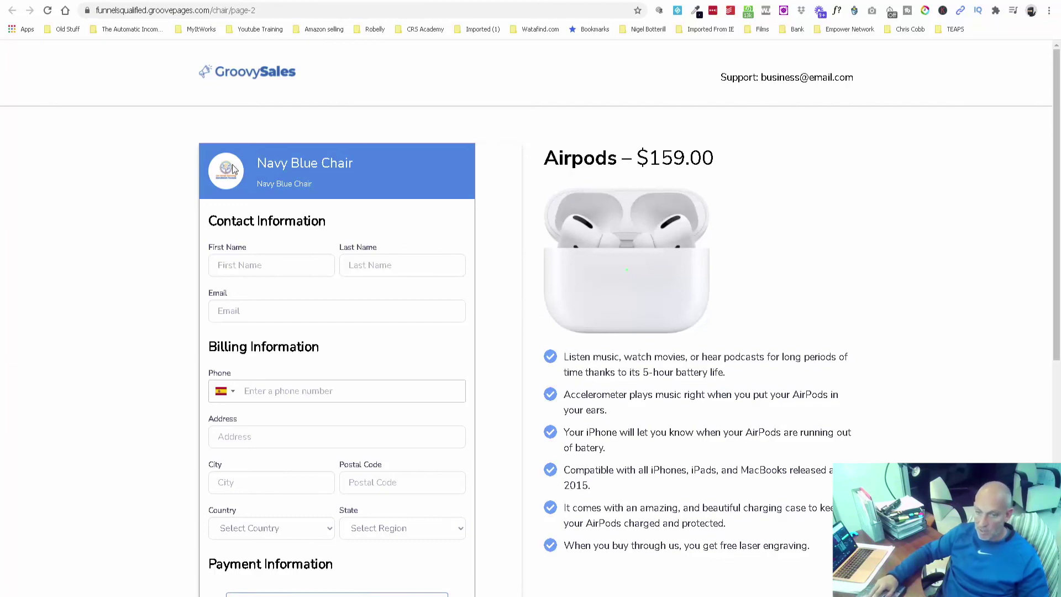
- Scroll the live page to review the embedded Navy Blue Chair £49.00 checkout beside the Airpods details
scroll(658, 261, "down", 3)
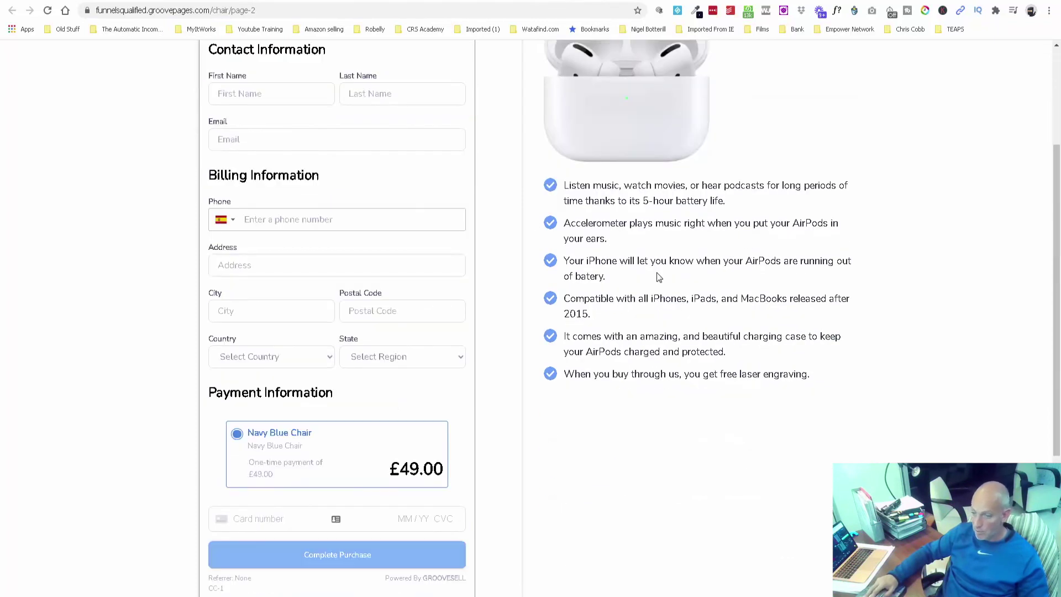
scroll(658, 276, "down", 3)
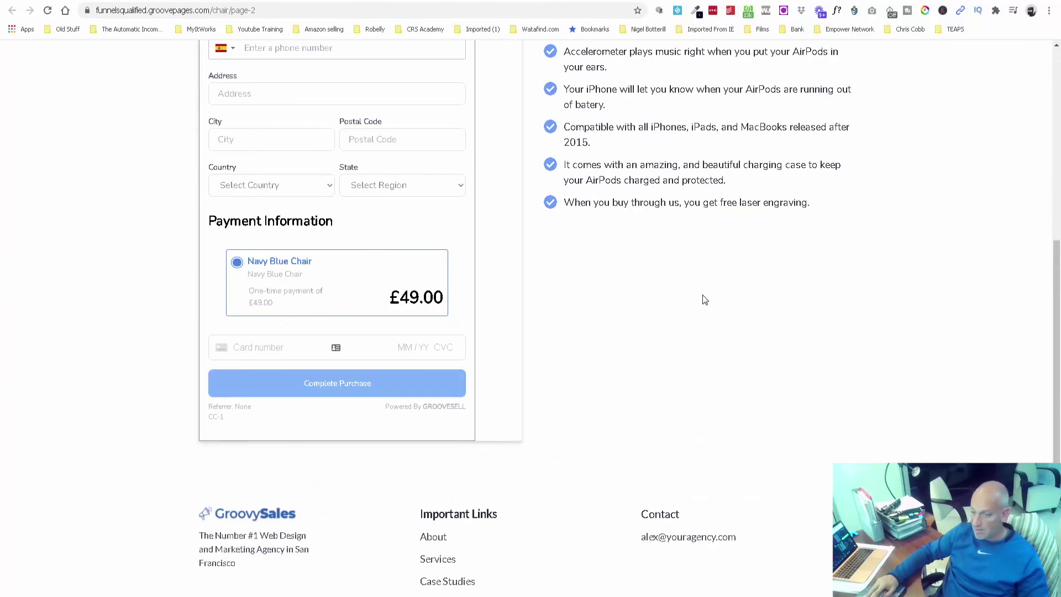
scroll(763, 409, "down", 2)
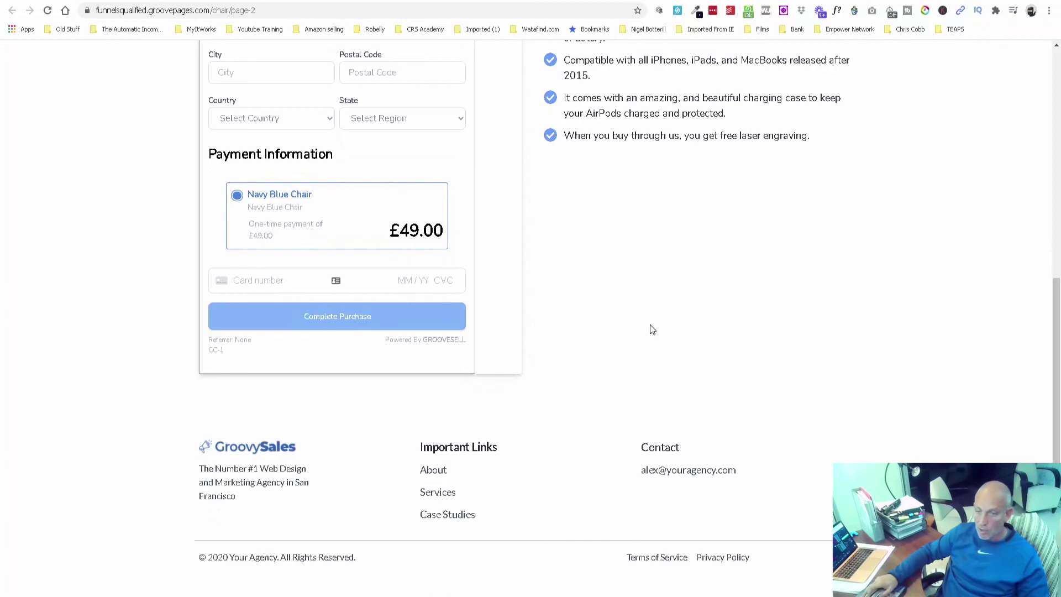
scroll(712, 373, "up", 3)
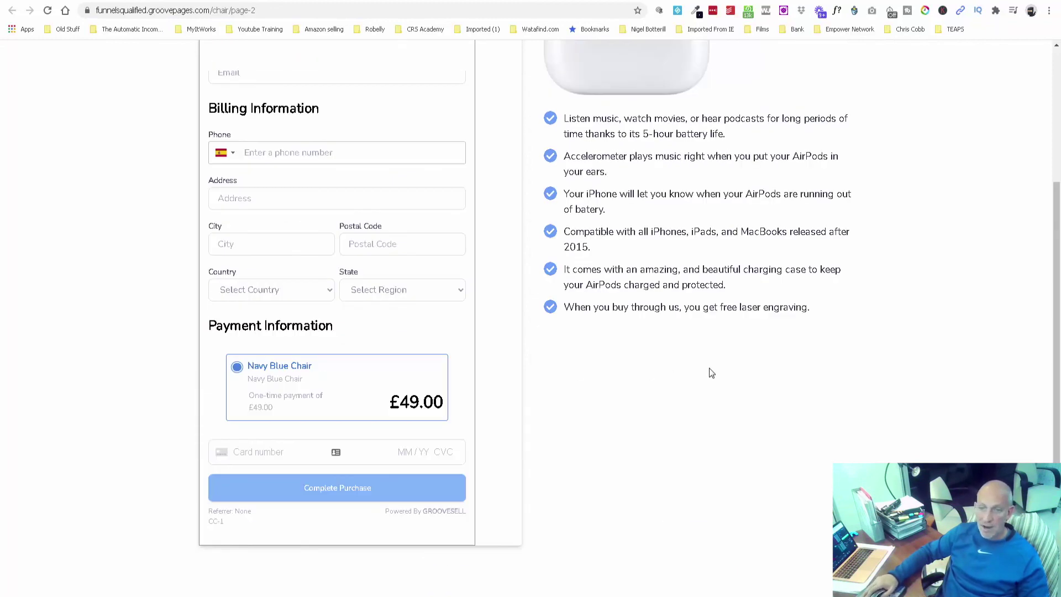
scroll(712, 373, "up", 4)
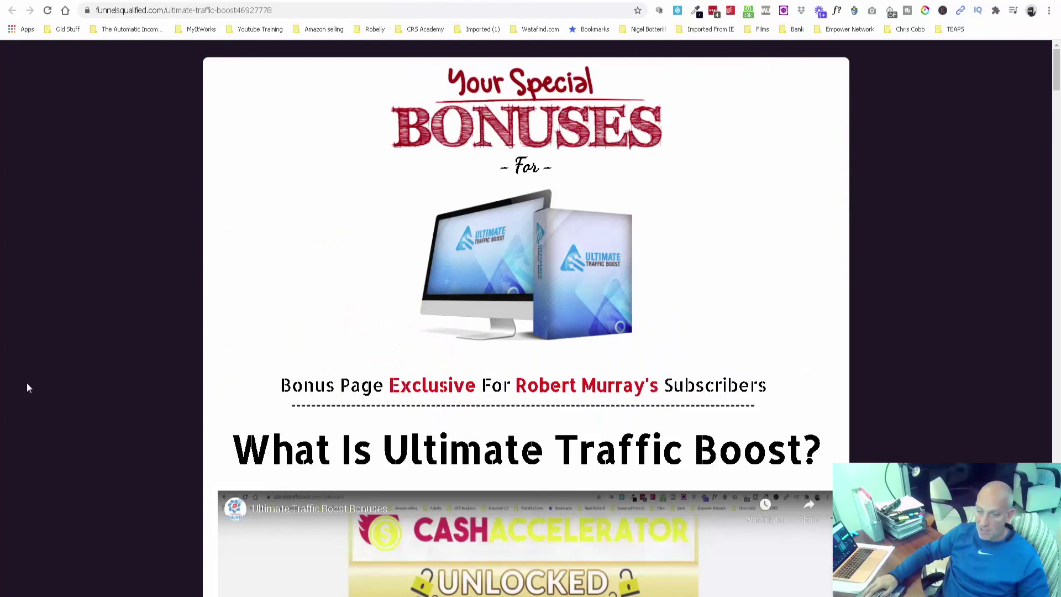
- Scroll through the Ultimate Traffic Boost bonus page's videos
scroll(92, 348, "down", 1)
scroll(92, 338, "up", 1)
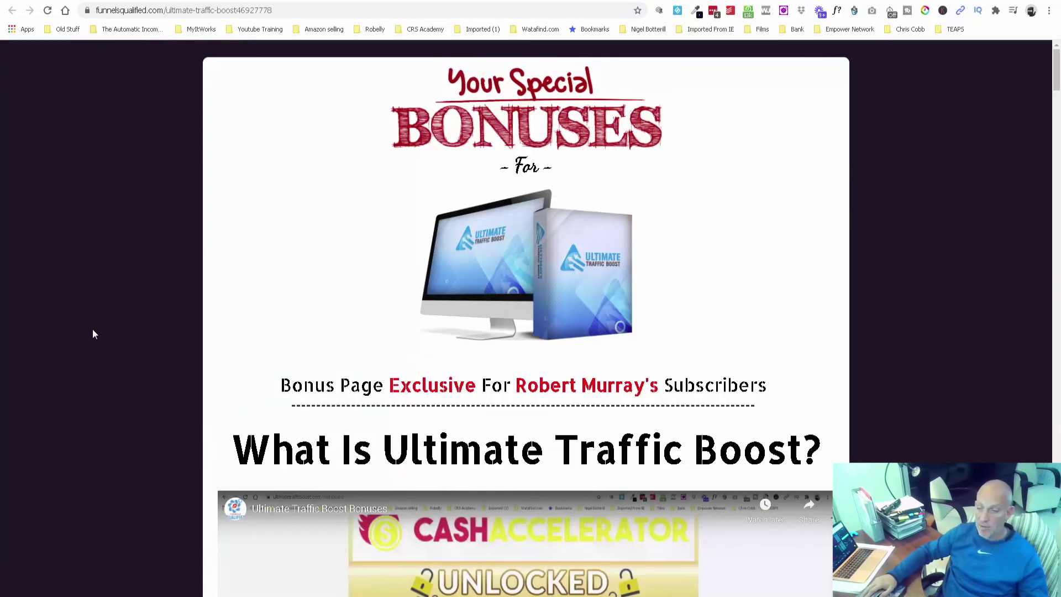
scroll(93, 333, "down", 1)
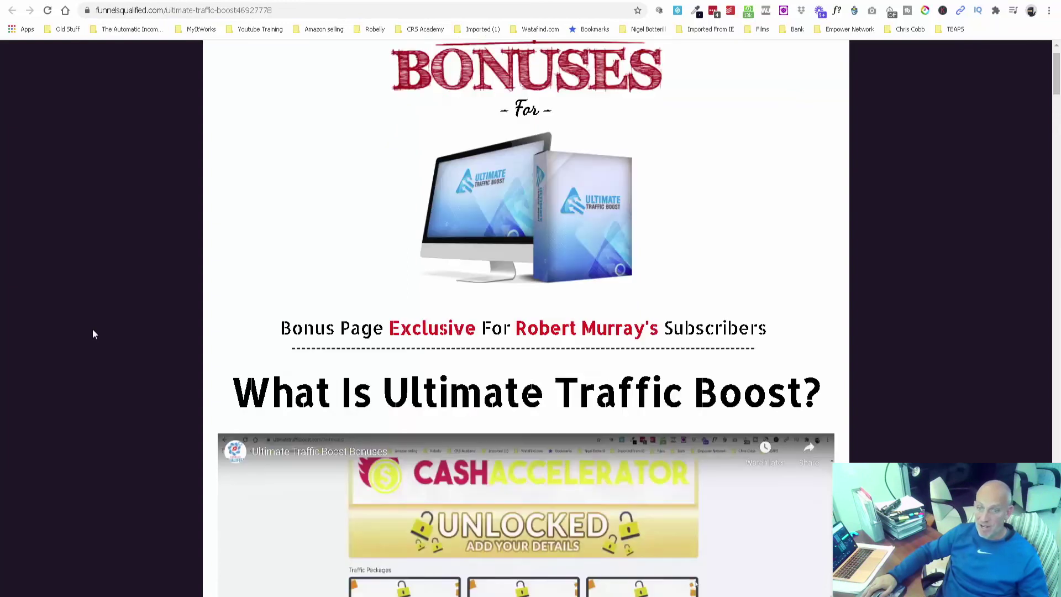
scroll(93, 334, "down", 5)
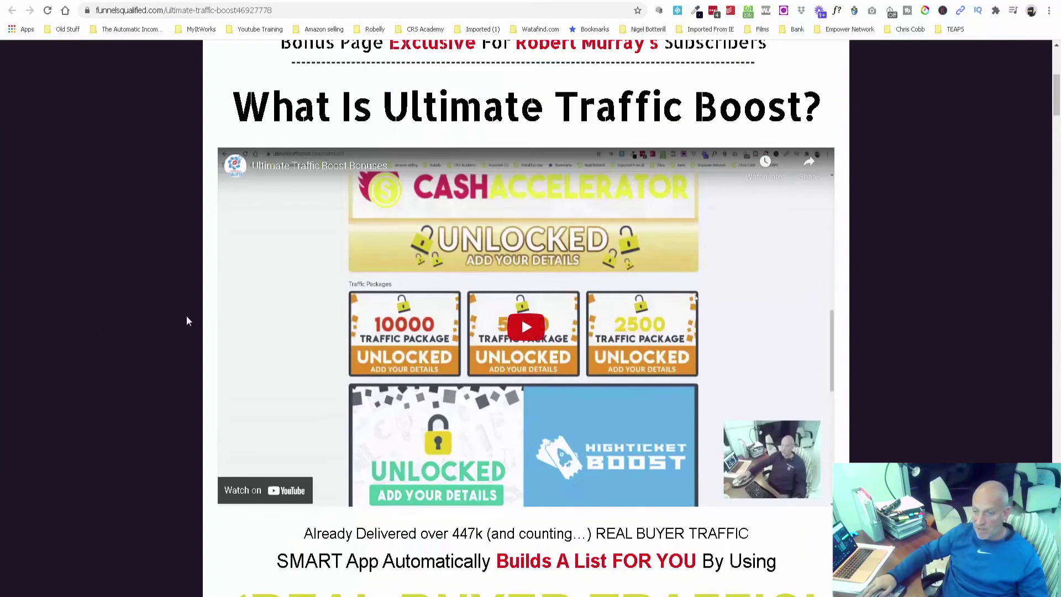
scroll(186, 320, "down", 5)
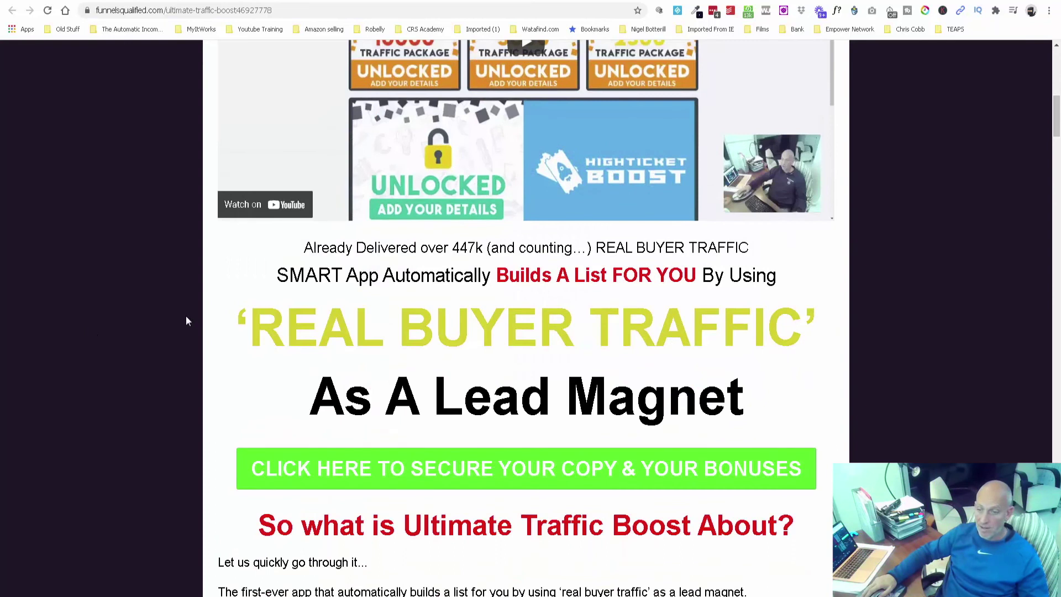
scroll(186, 319, "down", 6)
scroll(187, 319, "down", 5)
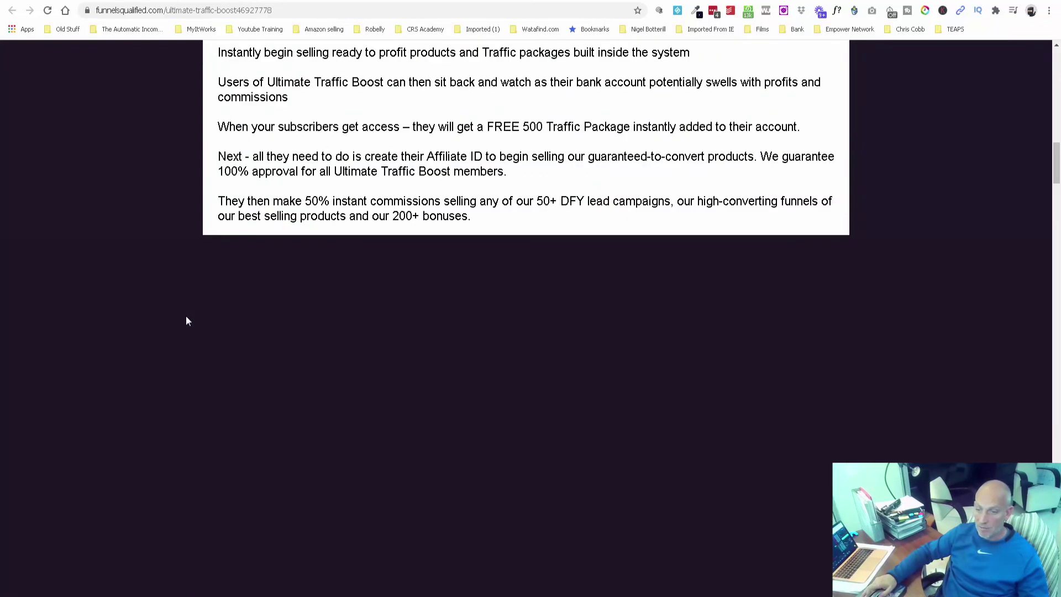
scroll(186, 322, "up", 2)
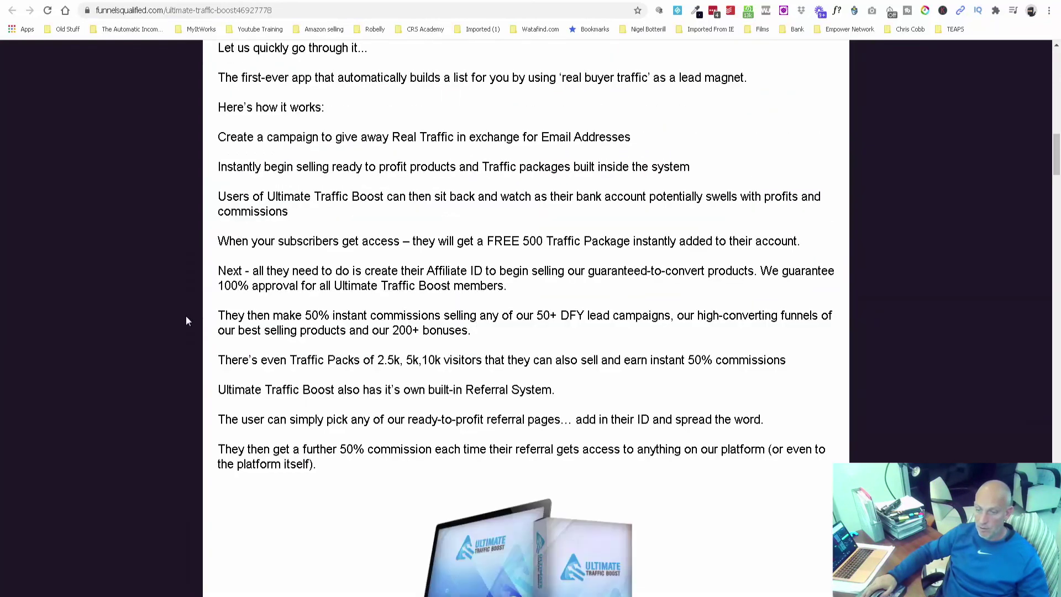
scroll(186, 320, "down", 4)
scroll(316, 280, "down", 2)
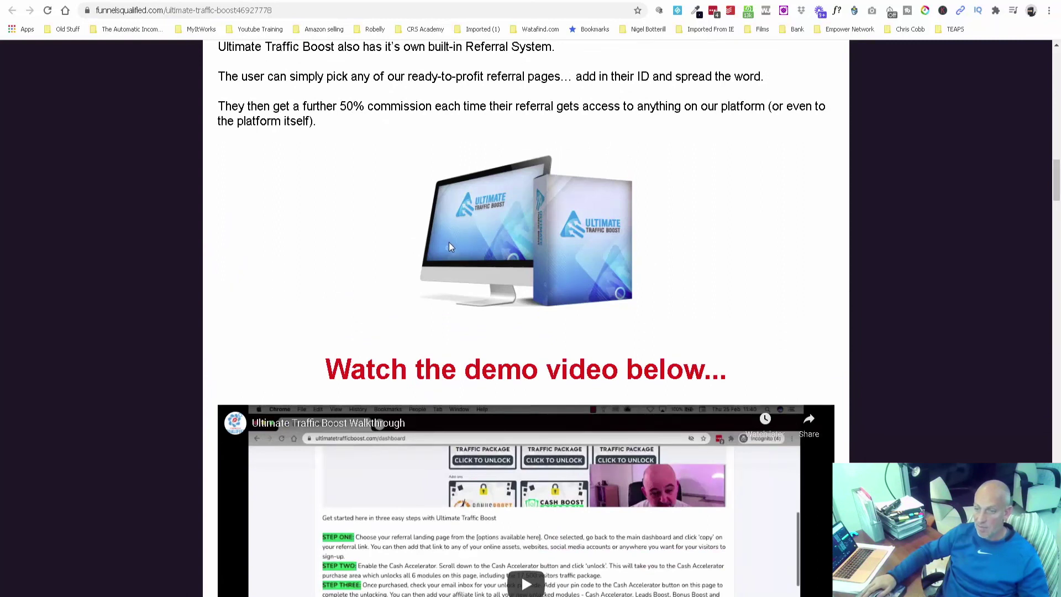
scroll(443, 243, "down", 3)
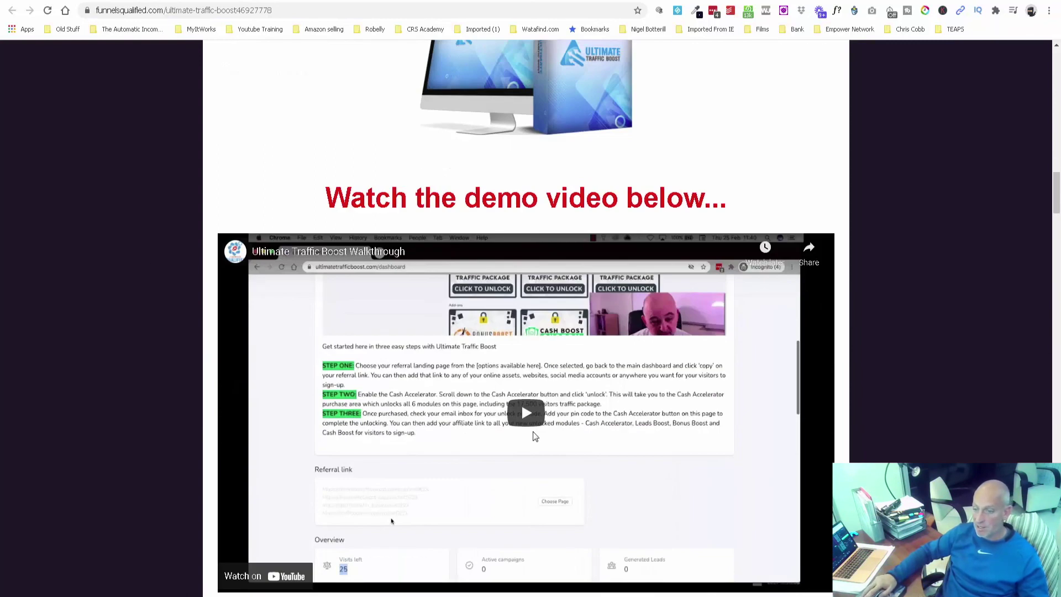
- Review the numbered bonus list and follow the Ultimate Traffic Boost buy link to WarriorPlus
scroll(155, 349, "down", 5)
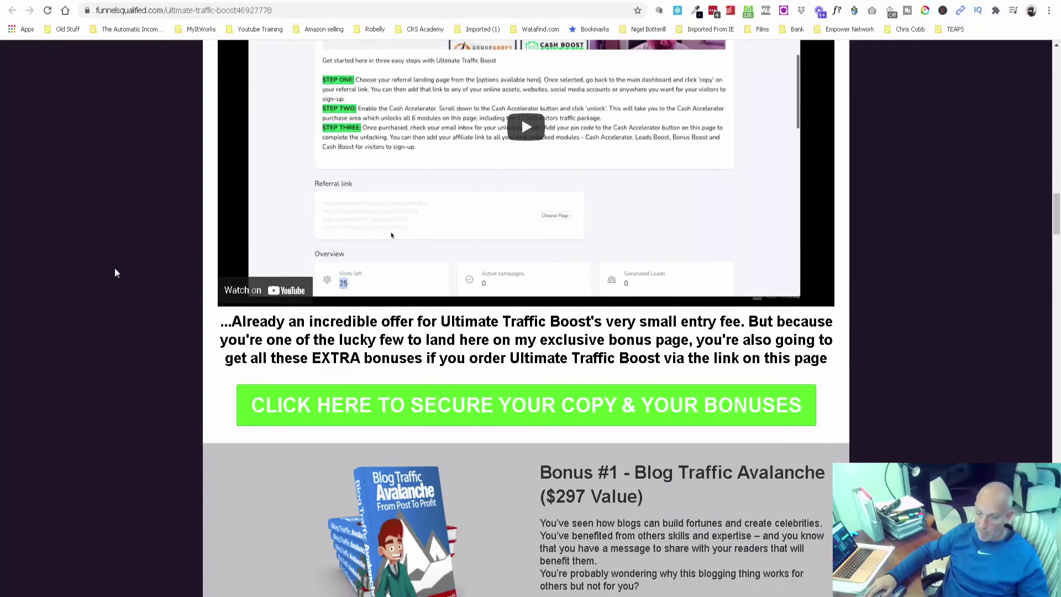
scroll(116, 271, "down", 5)
scroll(366, 251, "down", 10)
scroll(351, 274, "down", 6)
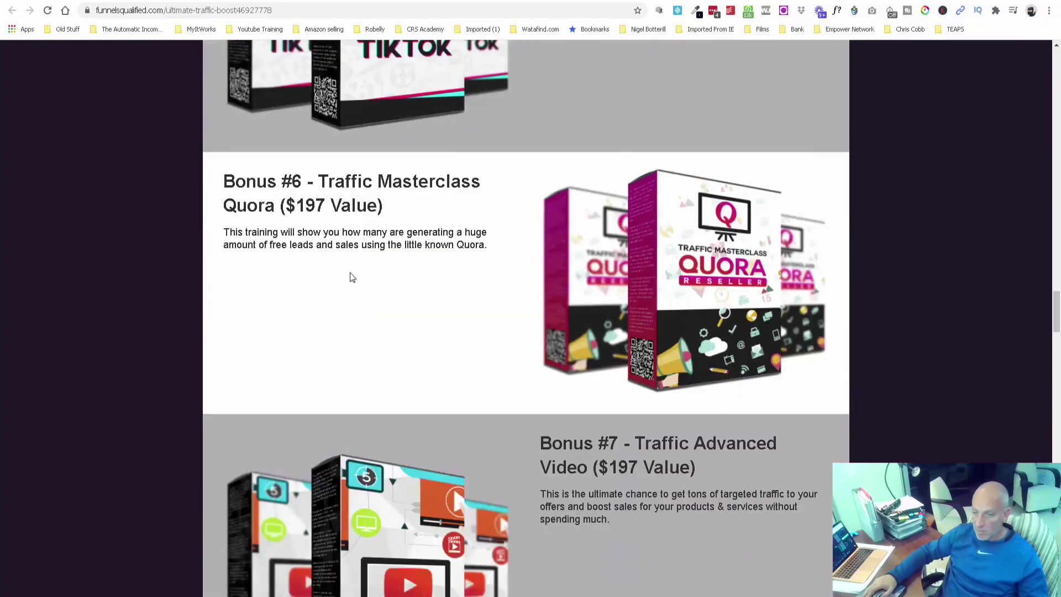
scroll(350, 276, "down", 10)
scroll(346, 284, "down", 3)
scroll(368, 208, "up", 5)
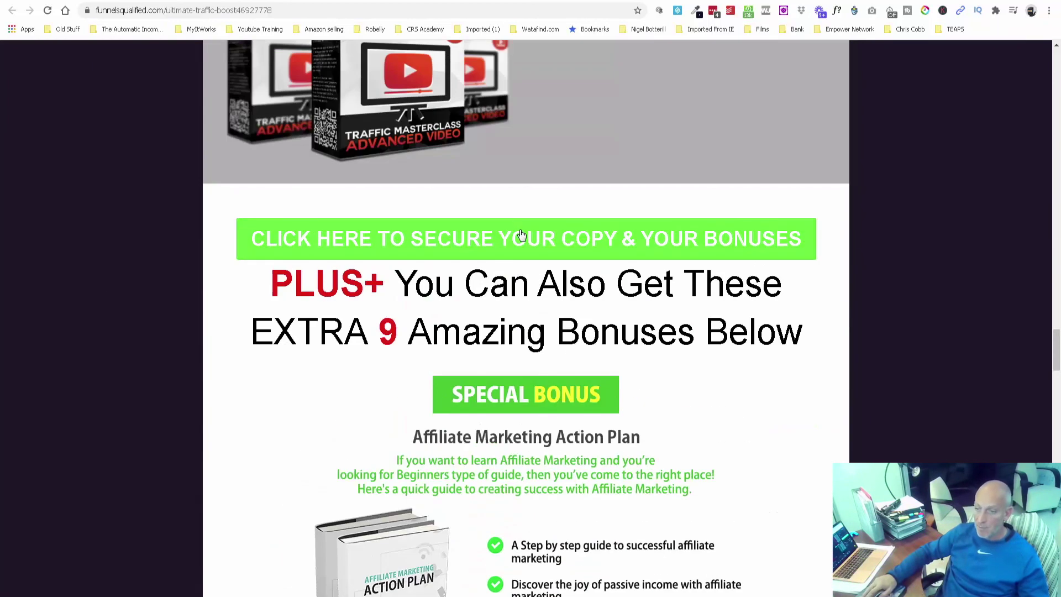
left_click(522, 236)
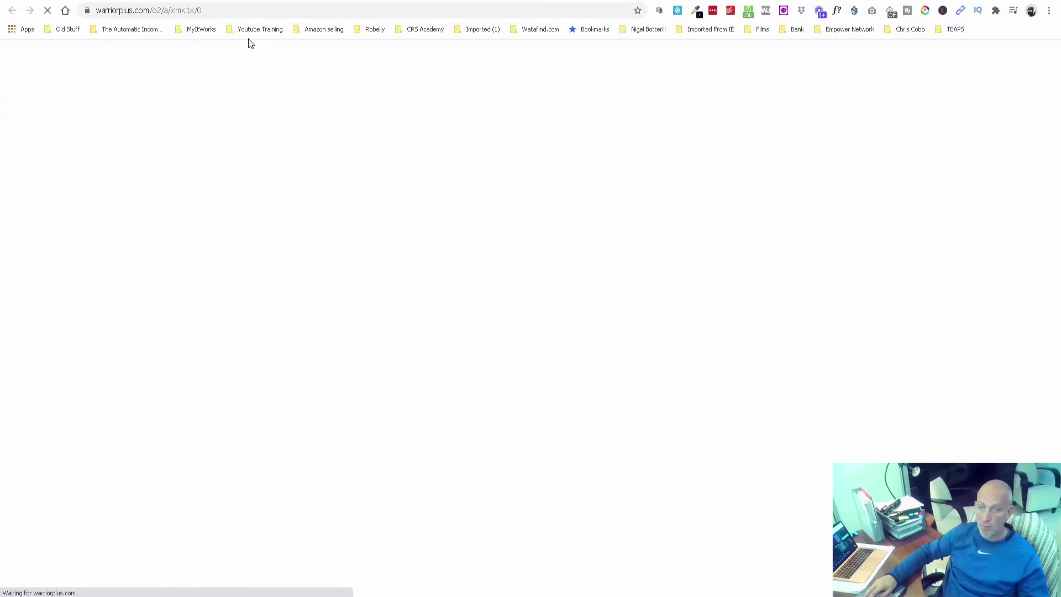